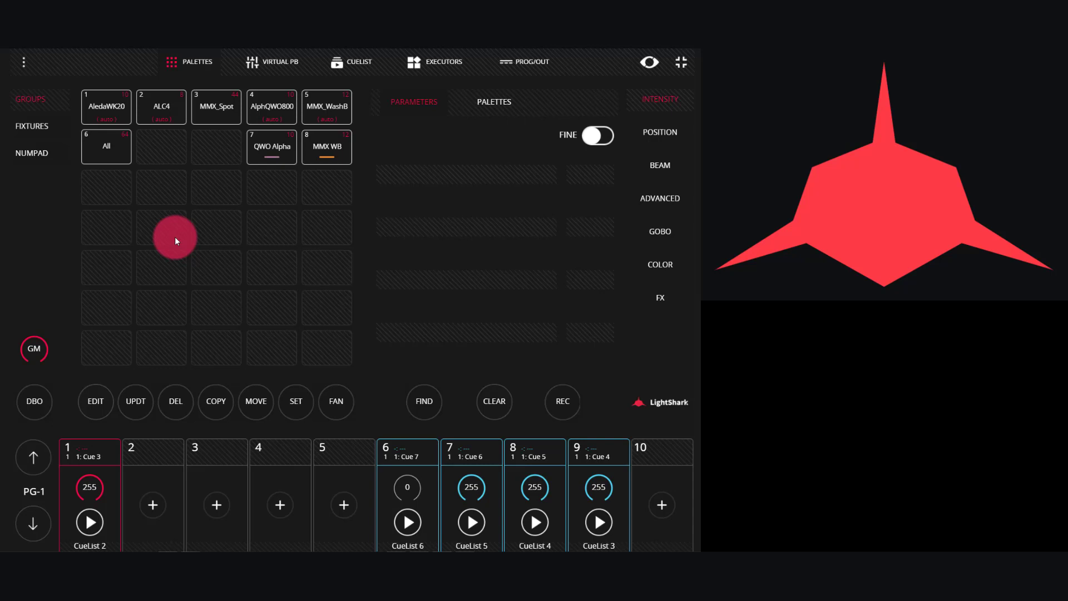
Show the FX palettes and light the MMX WB group's fixtures with Find
click(659, 297)
click(397, 131)
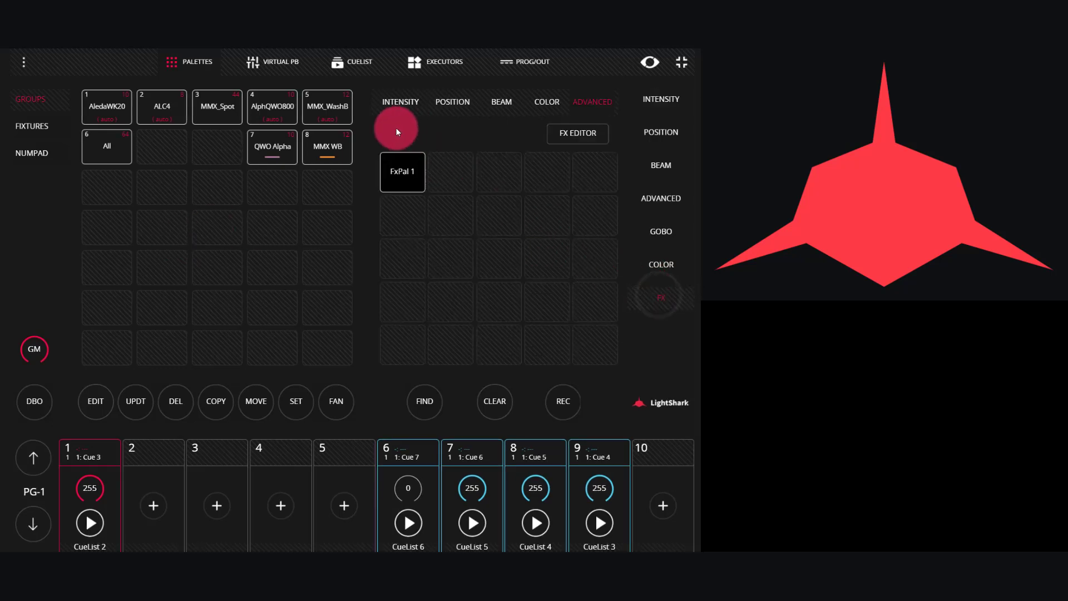
click(328, 154)
click(438, 397)
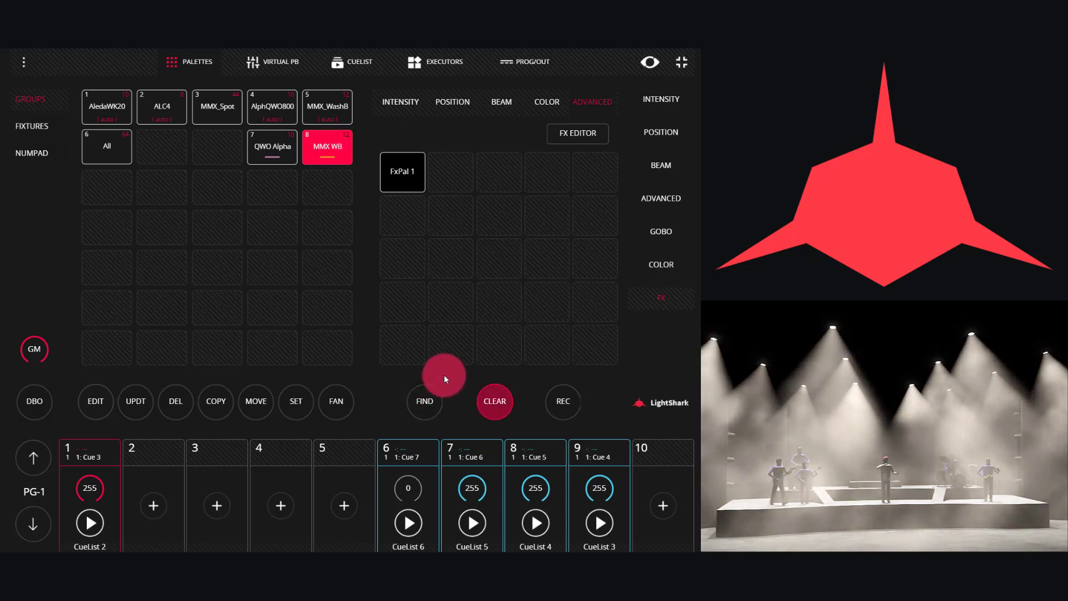
Open the FX editor and add an effect layer for the MMX WB group
click(559, 134)
click(559, 134)
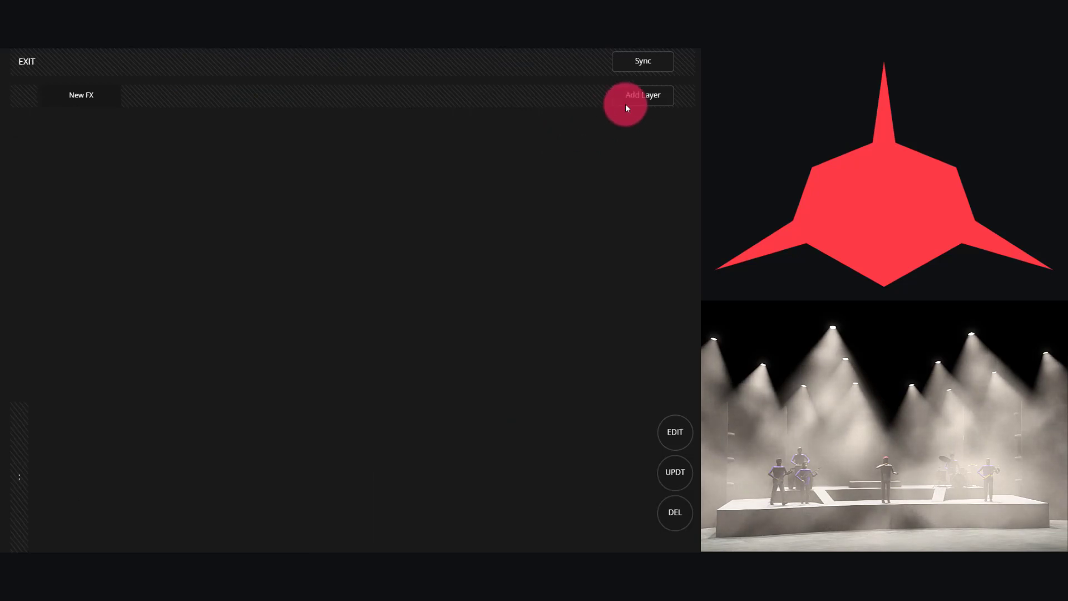
click(643, 96)
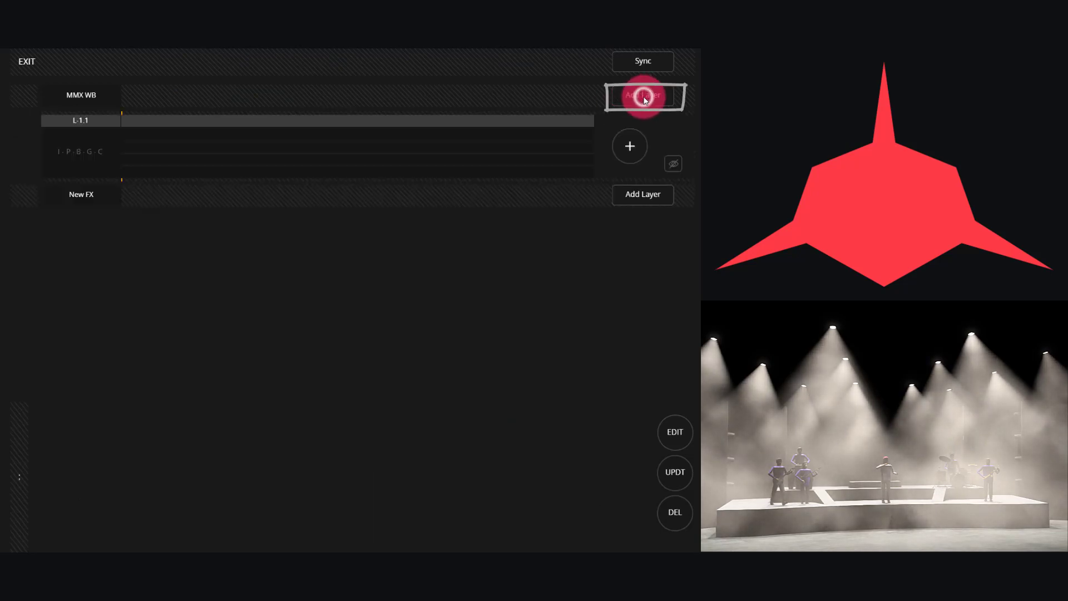
click(599, 161)
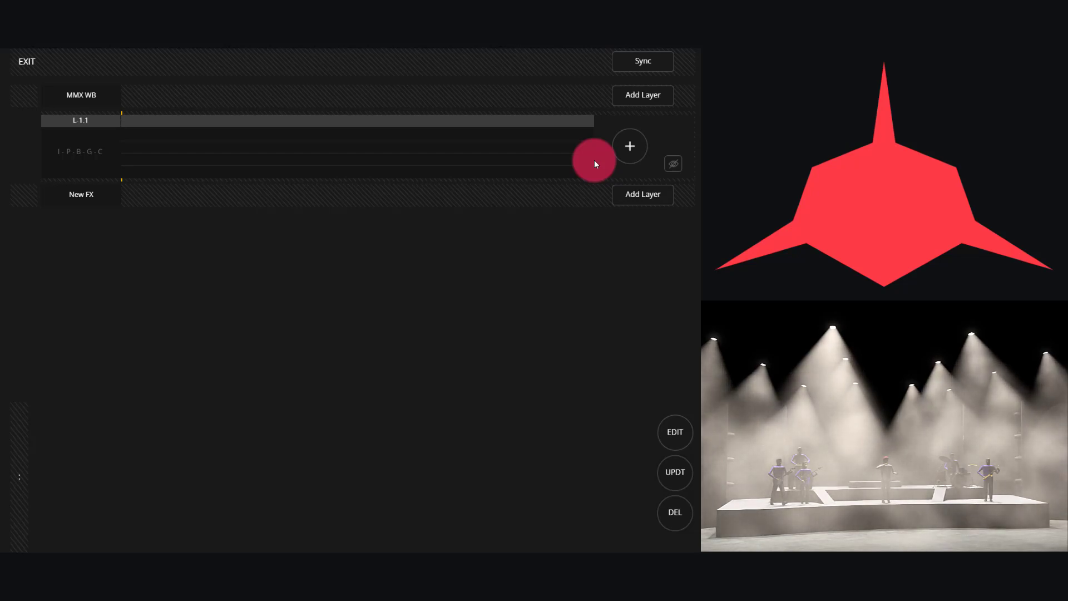
Add the RED color palette as the first step of the MMX WB effect layer
click(630, 145)
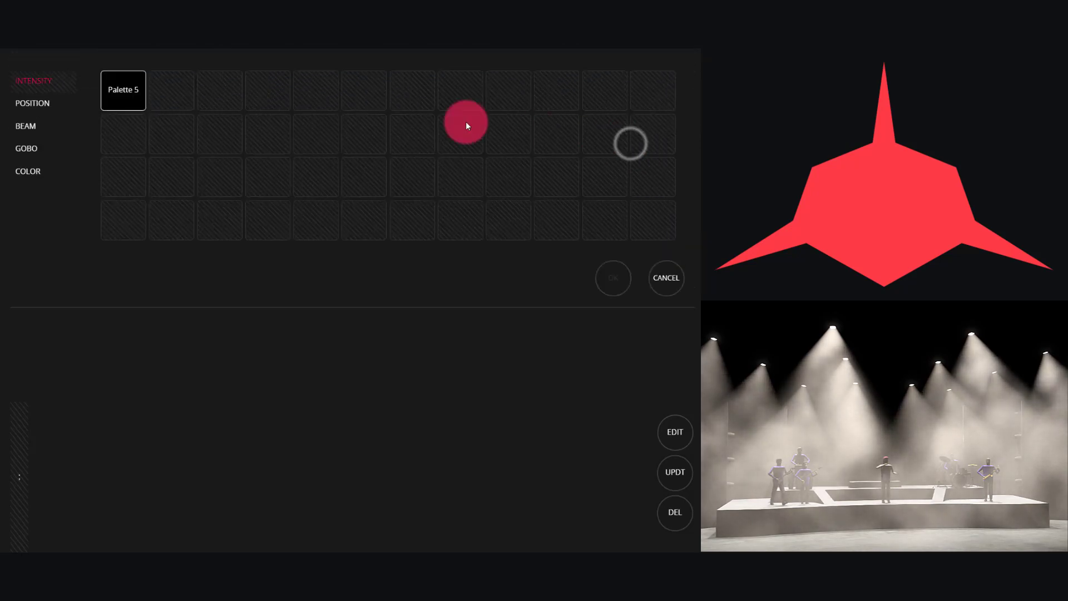
click(49, 173)
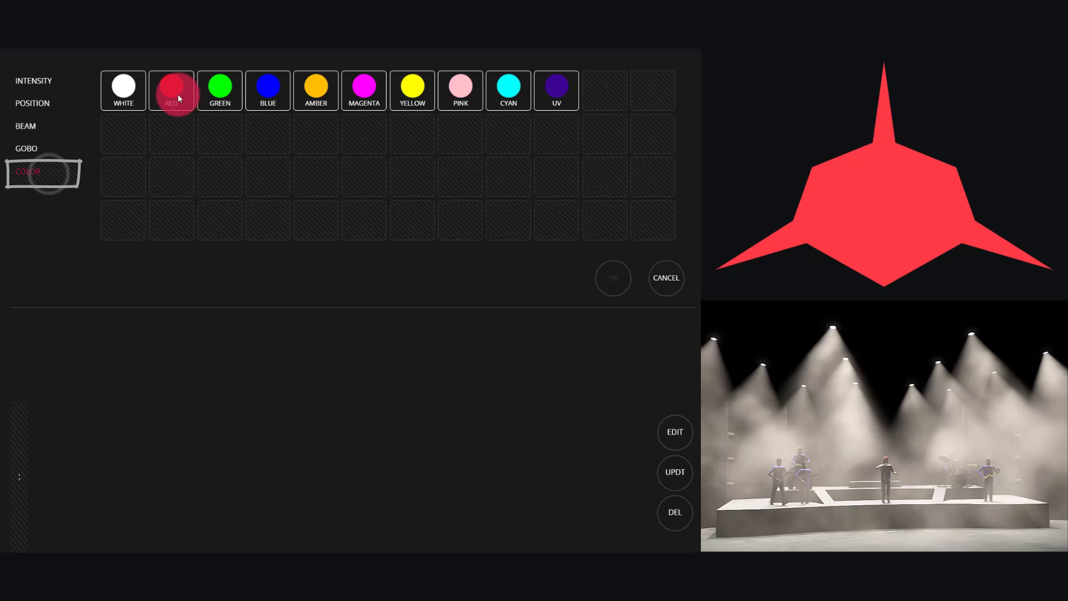
click(173, 91)
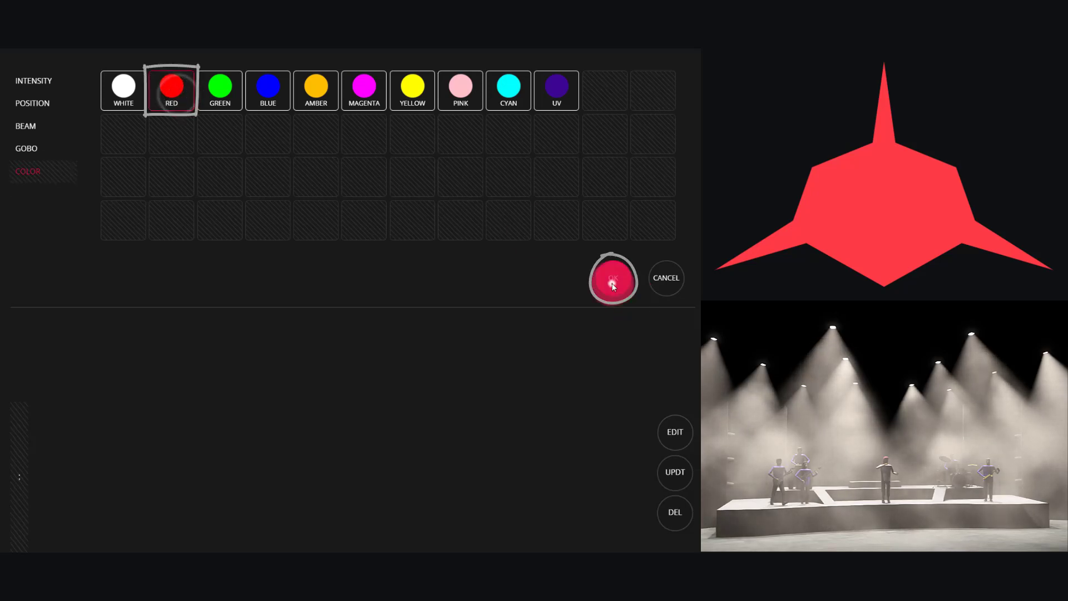
click(613, 278)
Add the YELLOW and CYAN color palettes after RED in the MMX WB effect layer
click(630, 147)
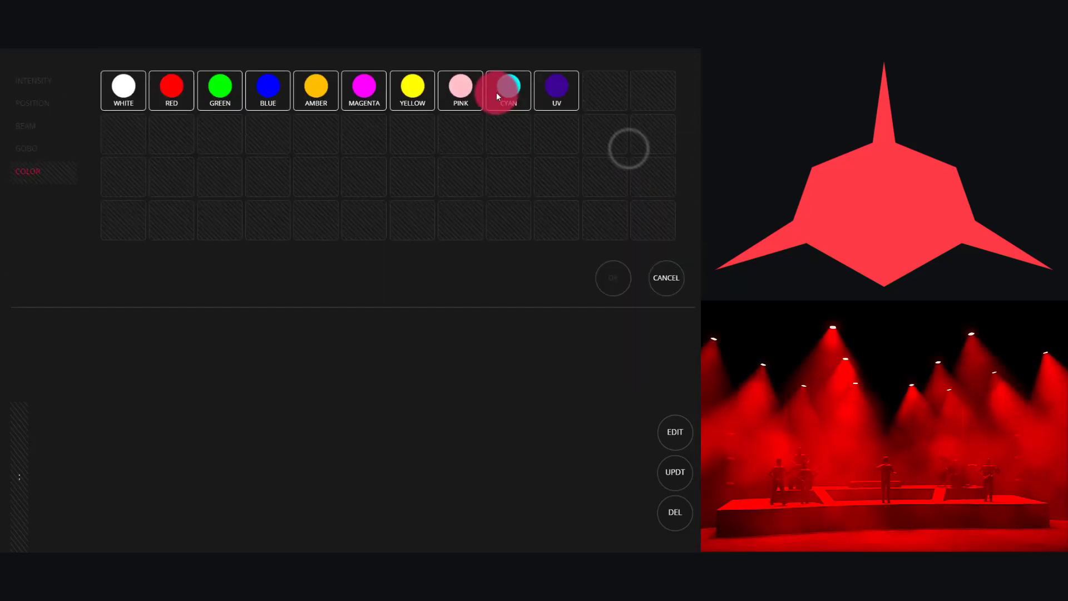
click(421, 86)
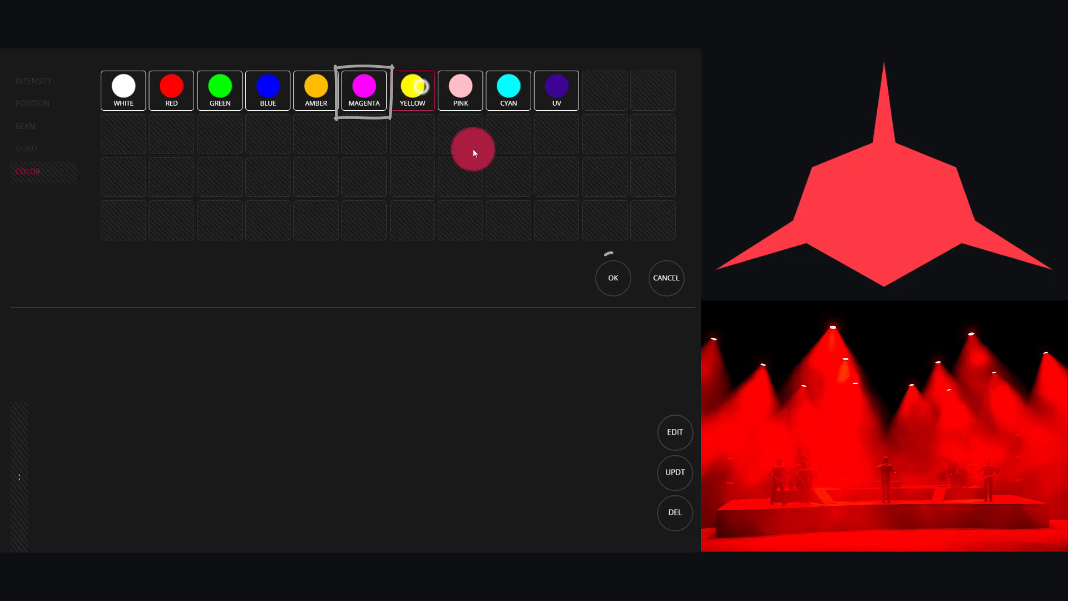
click(606, 281)
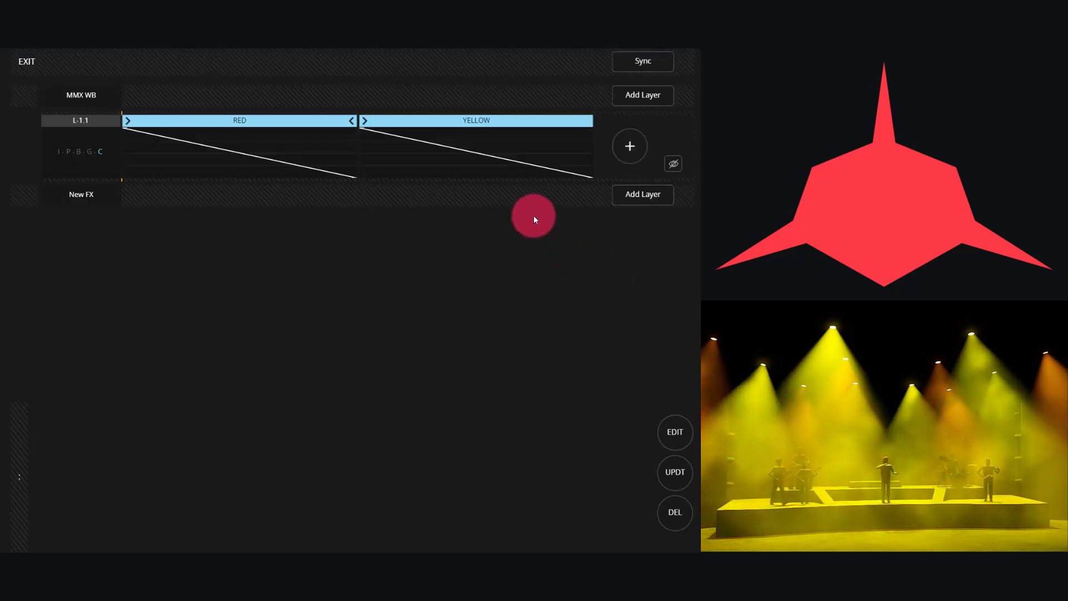
click(622, 146)
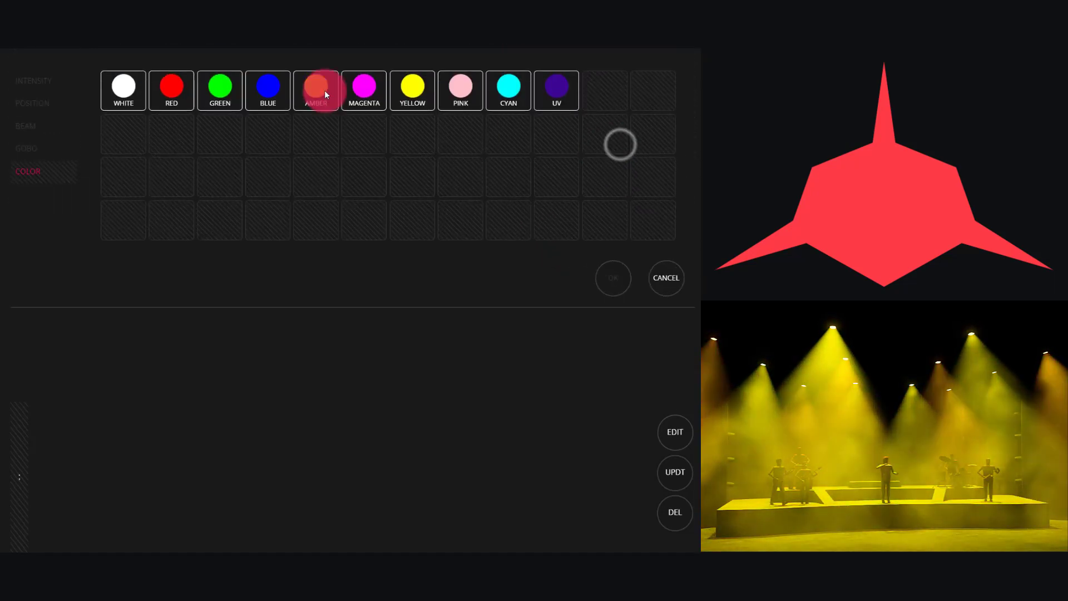
click(505, 98)
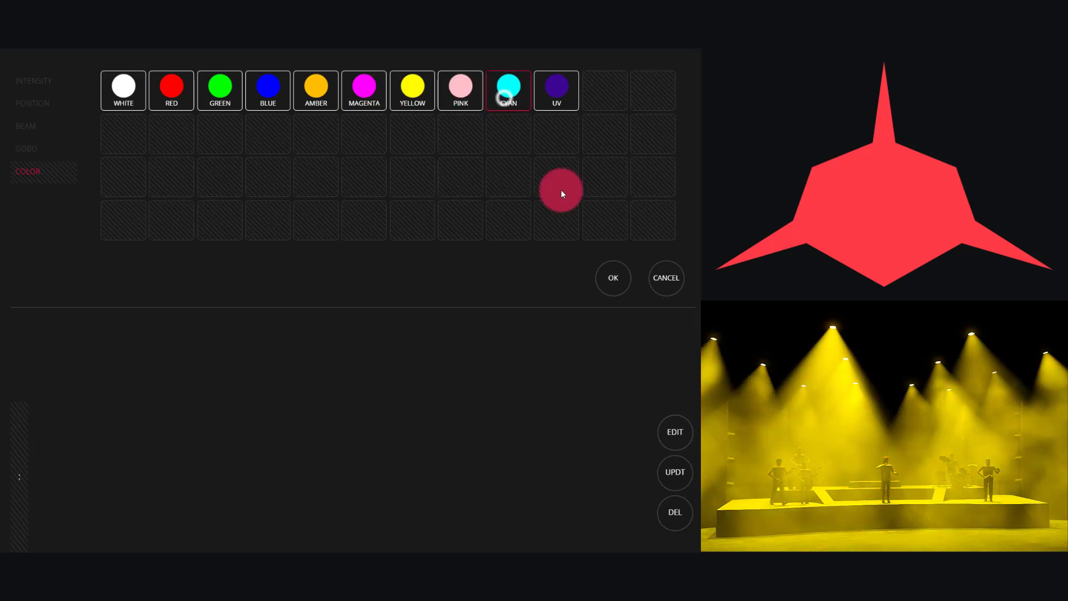
click(614, 276)
click(577, 125)
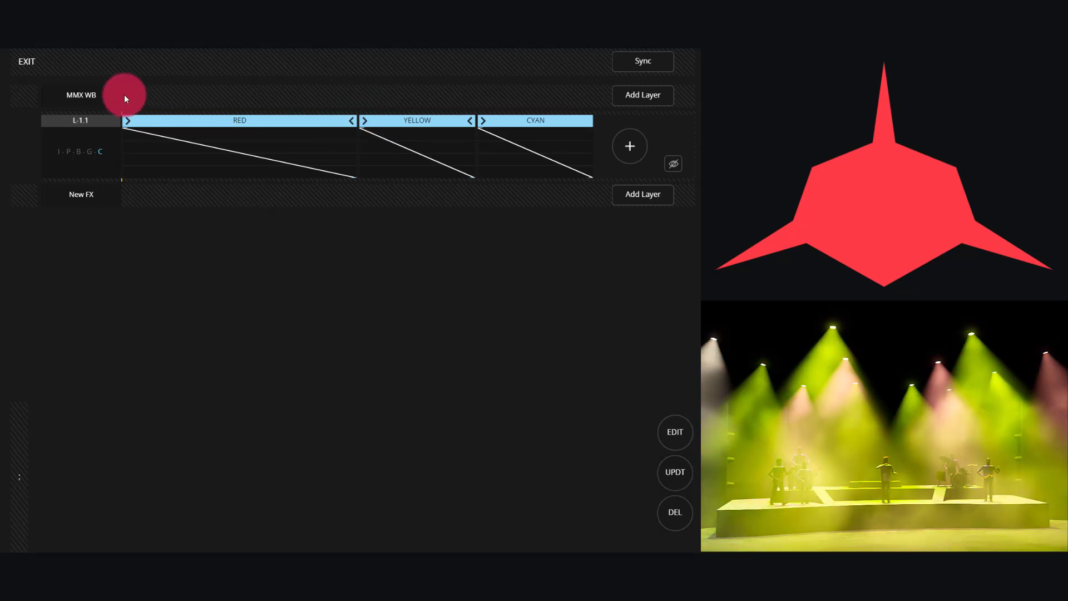
Show the MMX WB effect's attributes and try a reduced size before restoring it to 100%
click(81, 95)
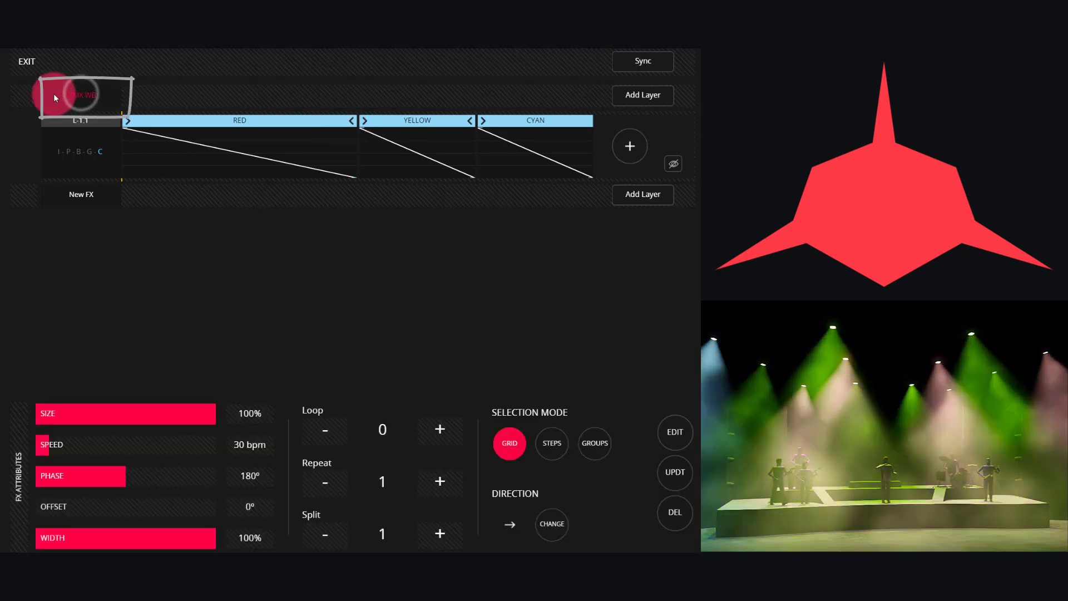
click(154, 97)
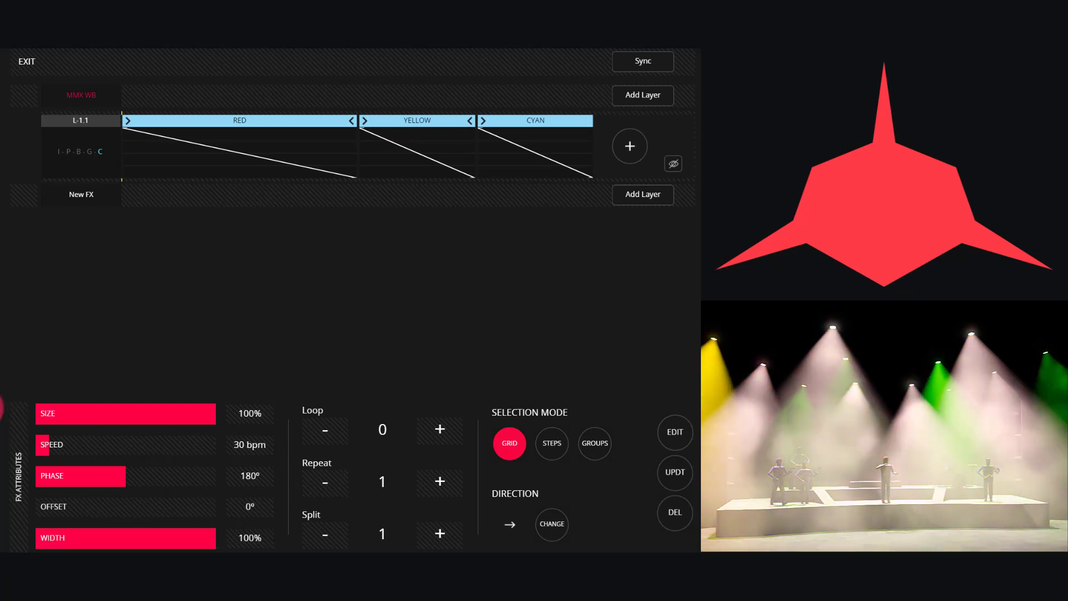
drag(209, 415, 14, 420)
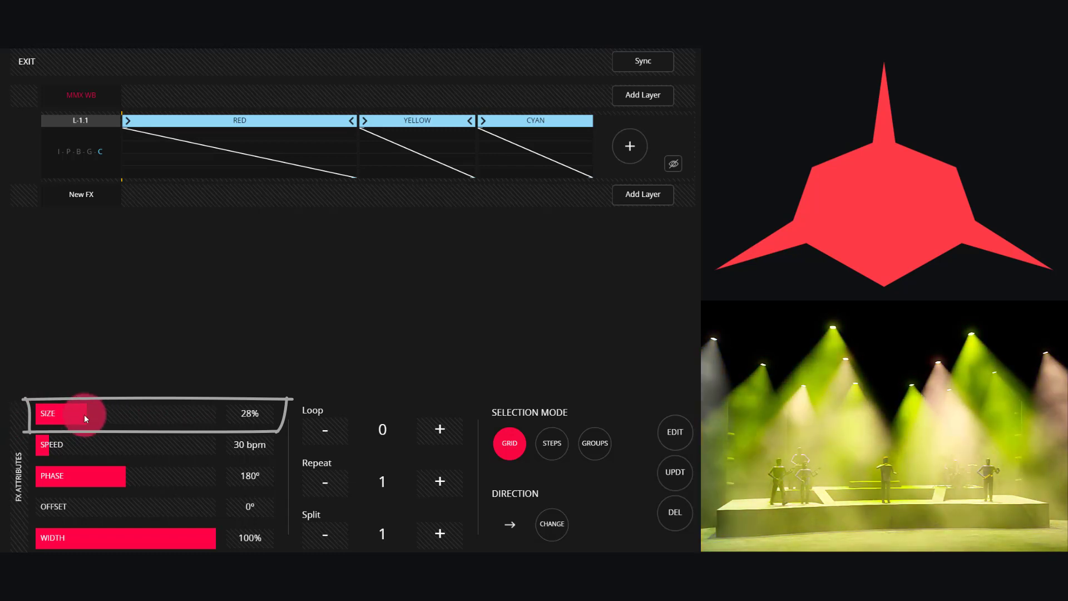
drag(84, 412, 233, 415)
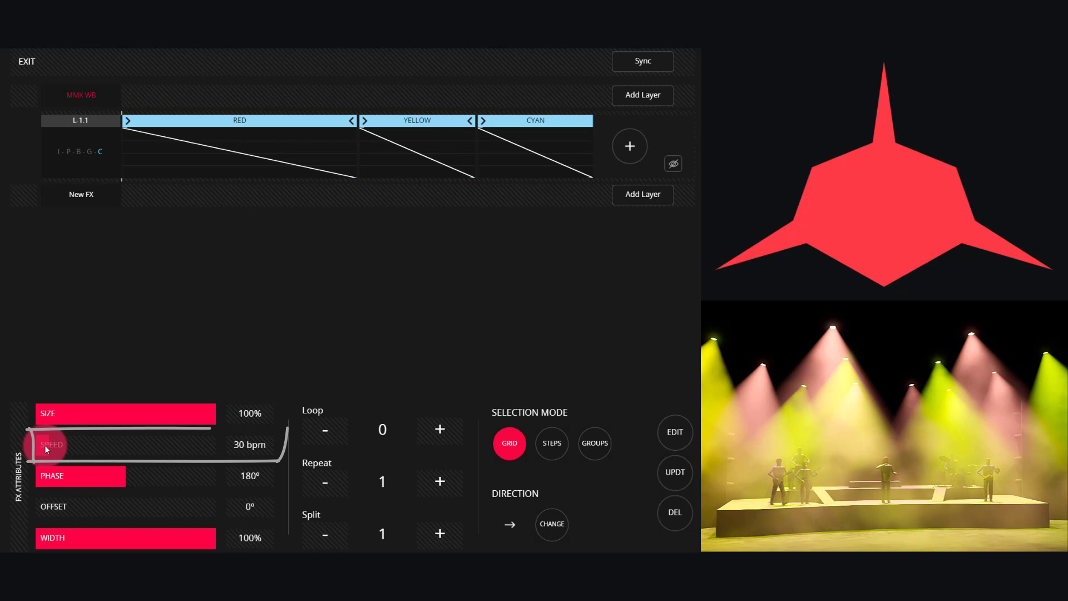
Change the effect's speed unit from BPM to seconds and set the speed to 2.1 s
drag(44, 445, 179, 446)
click(243, 446)
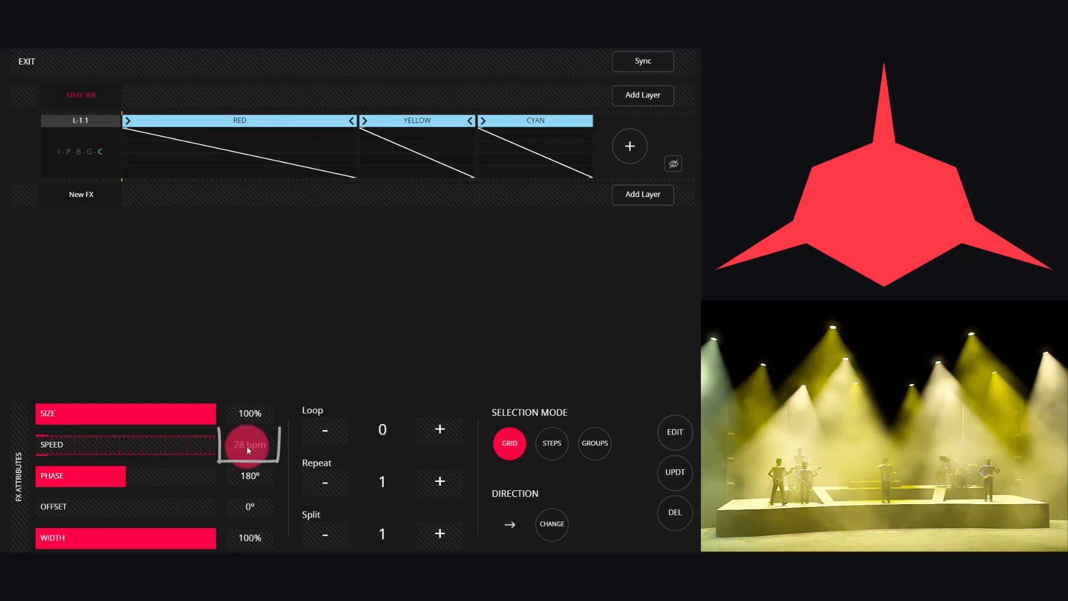
click(245, 446)
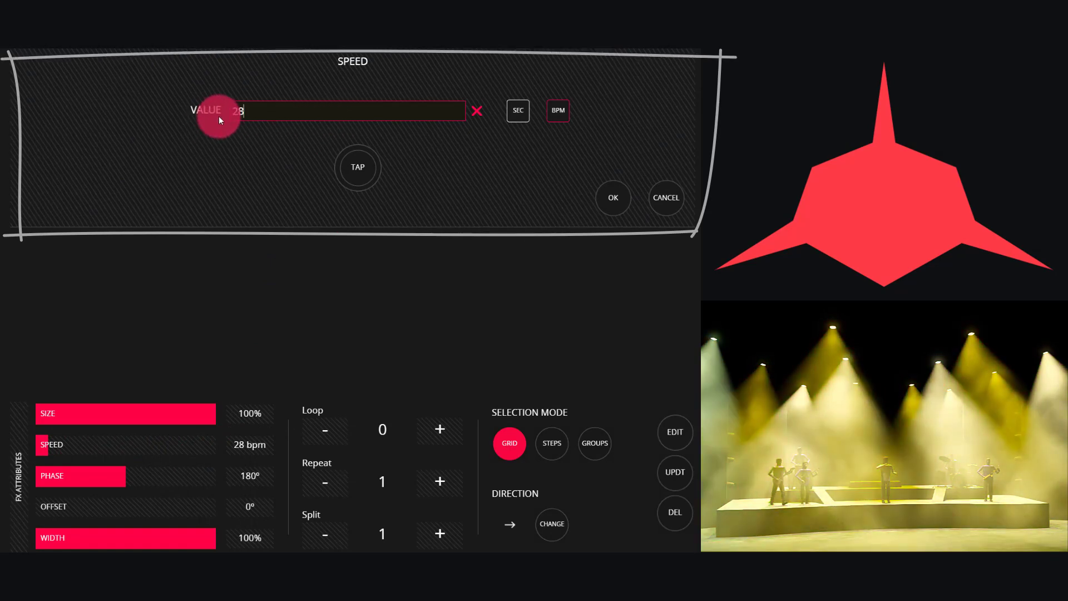
click(520, 114)
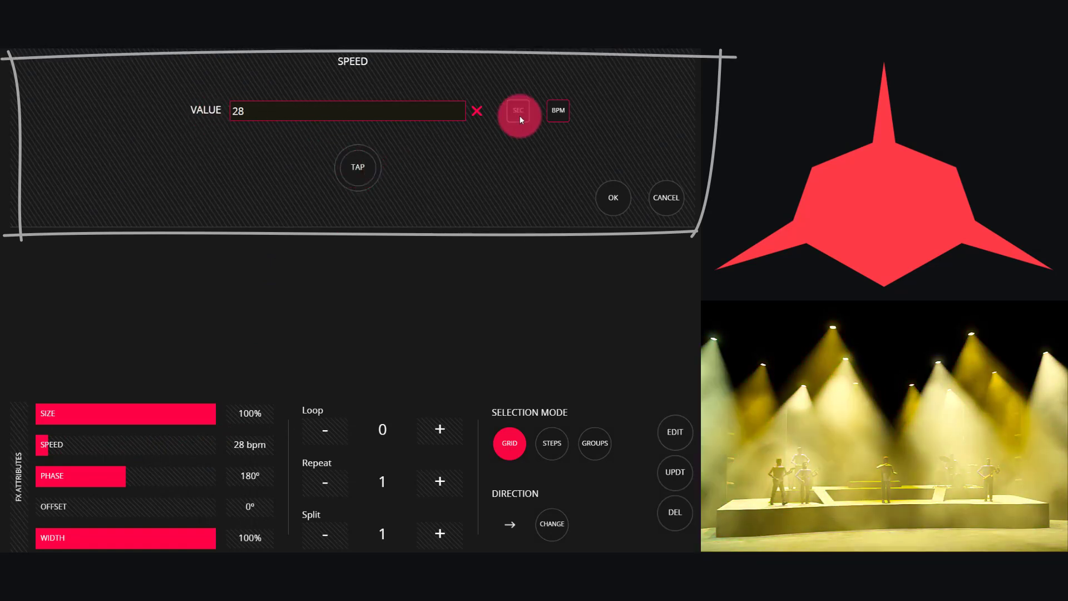
click(388, 115)
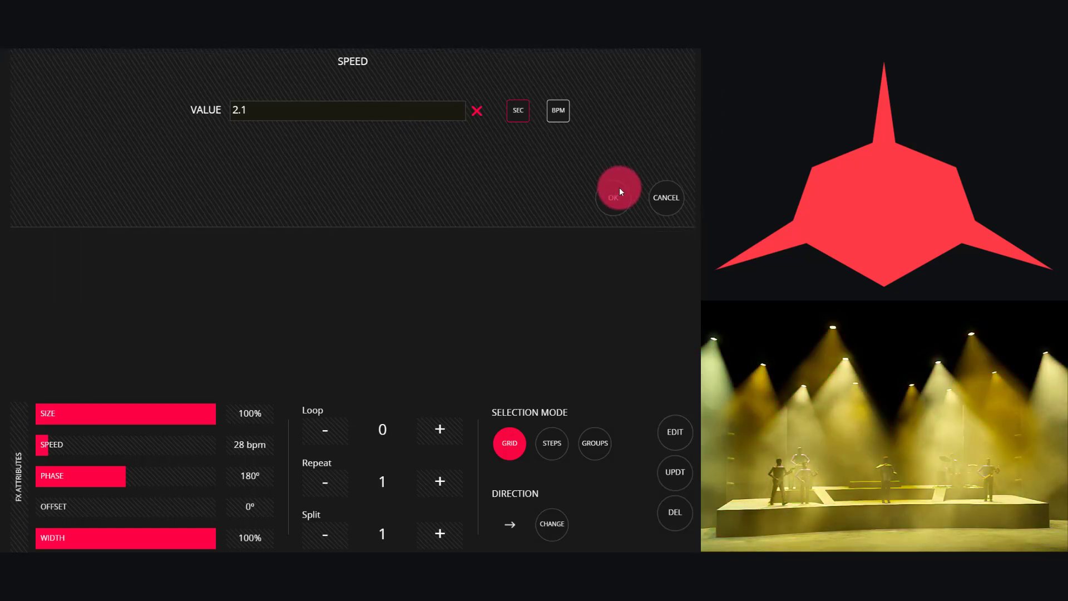
click(619, 189)
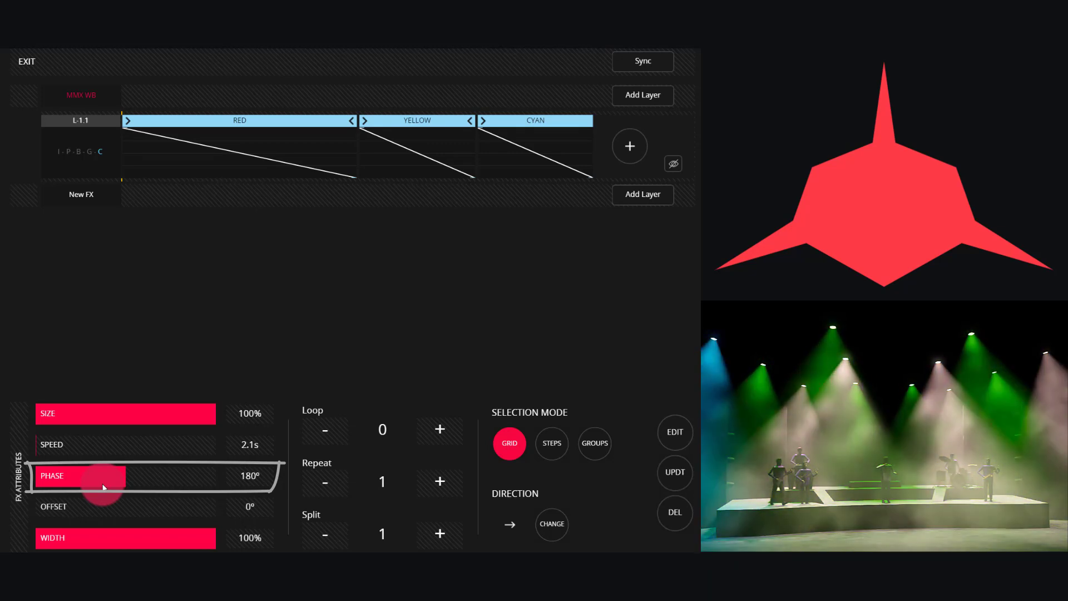
Try different phase and width values with a resync, ending at a phase of 180° and a width of 100%
drag(103, 488, 13, 481)
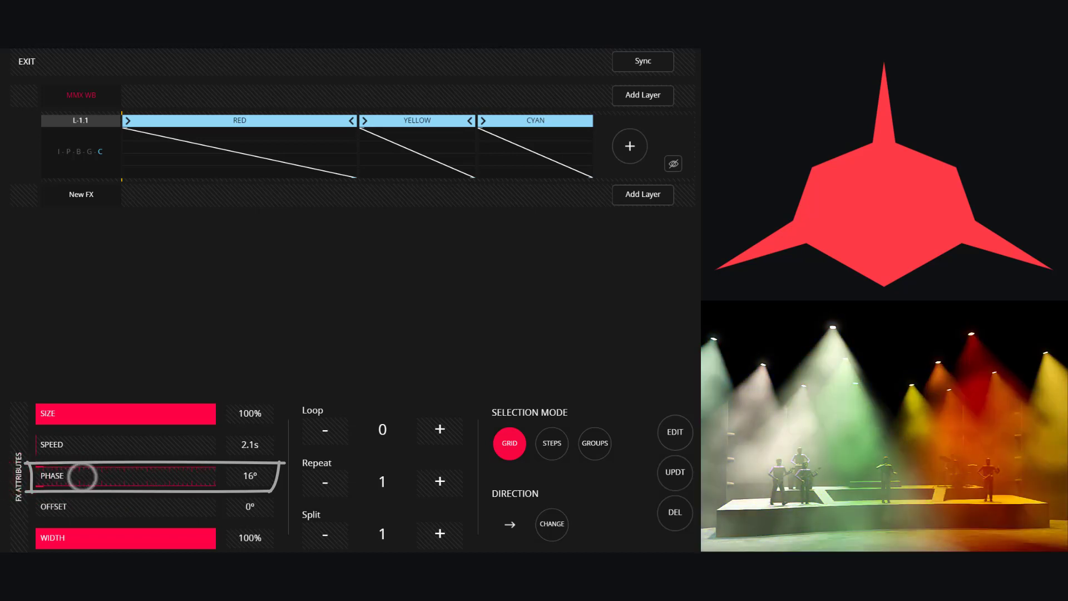
drag(82, 476, 76, 481)
click(88, 478)
click(642, 65)
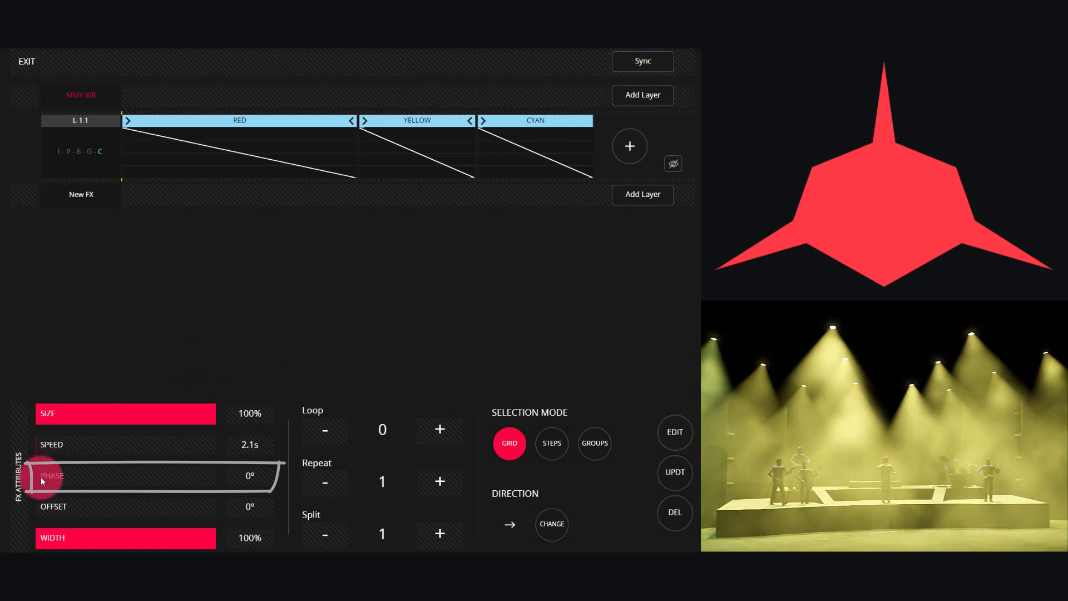
drag(39, 477, 92, 482)
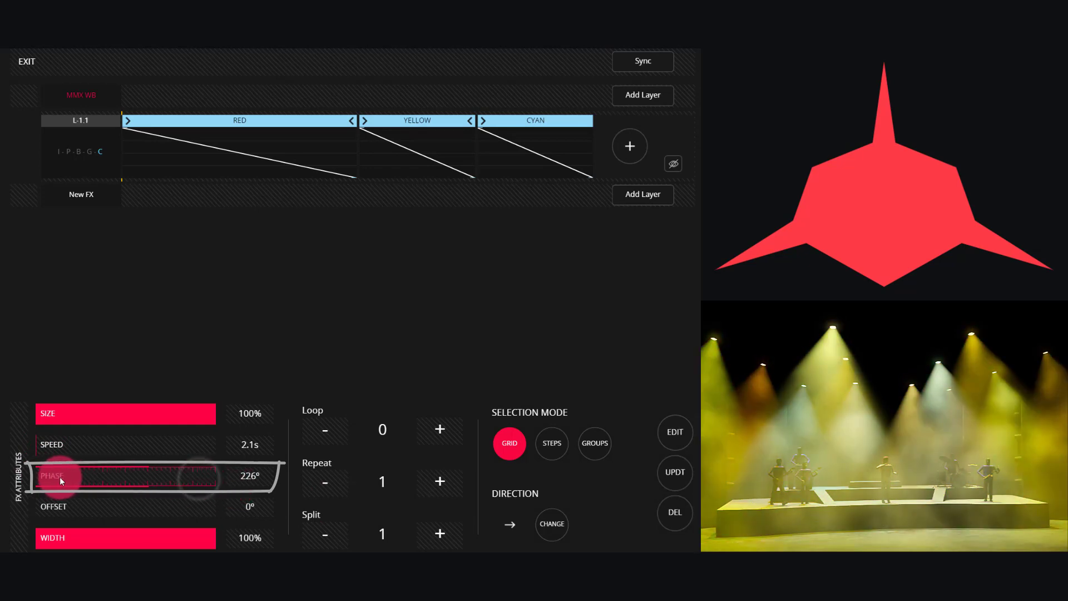
drag(59, 476, 5, 495)
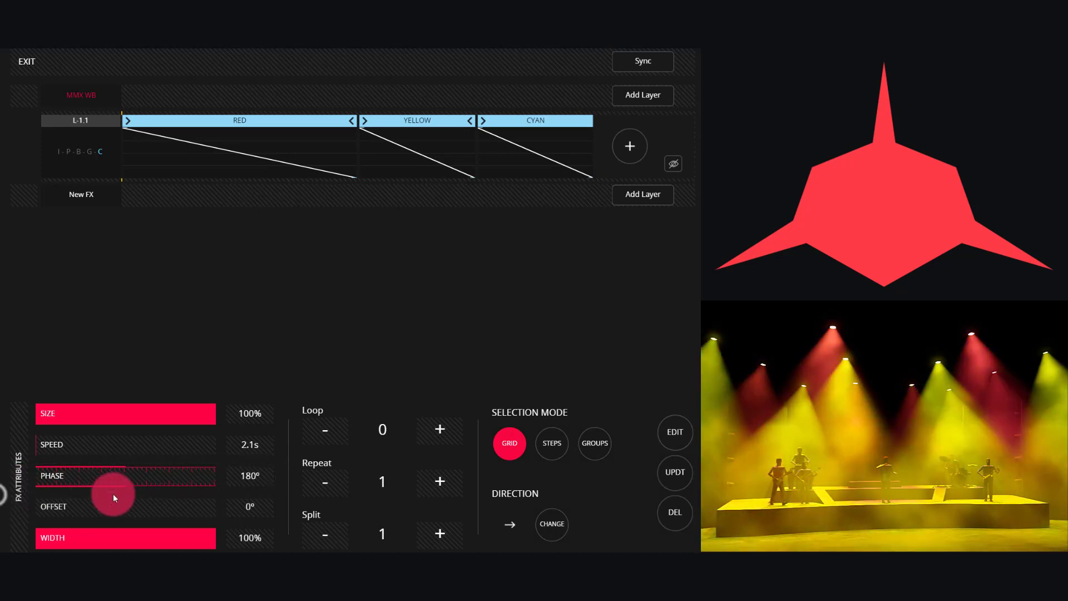
mouse_move(112, 492)
mouse_down()
mouse_move(111, 509)
mouse_move(79, 508)
mouse_move(148, 515)
mouse_move(75, 512)
mouse_move(167, 515)
mouse_move(55, 506)
mouse_up()
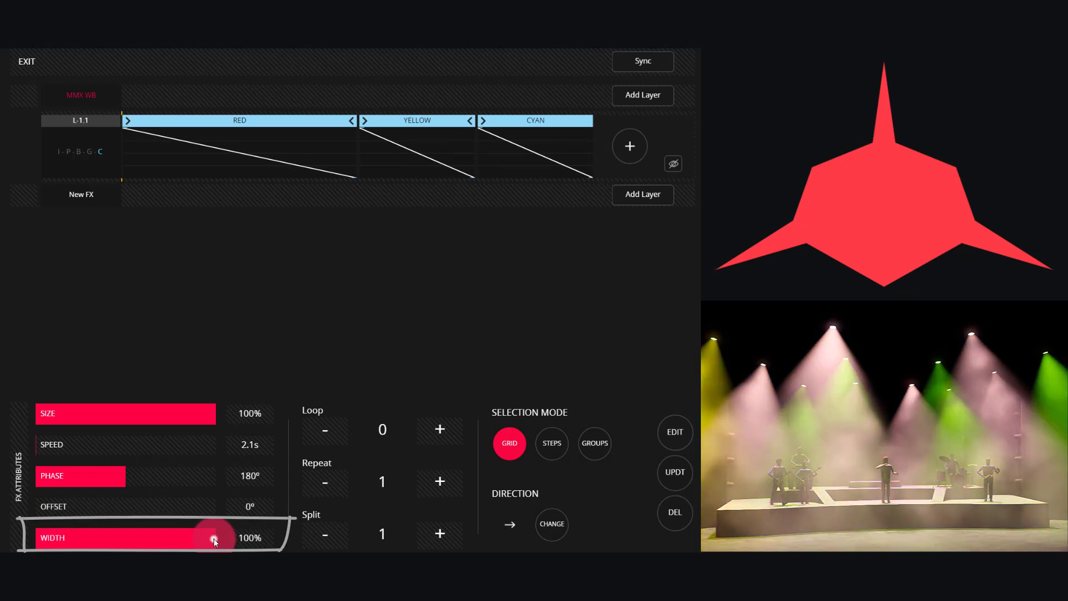
drag(214, 538, 357, 533)
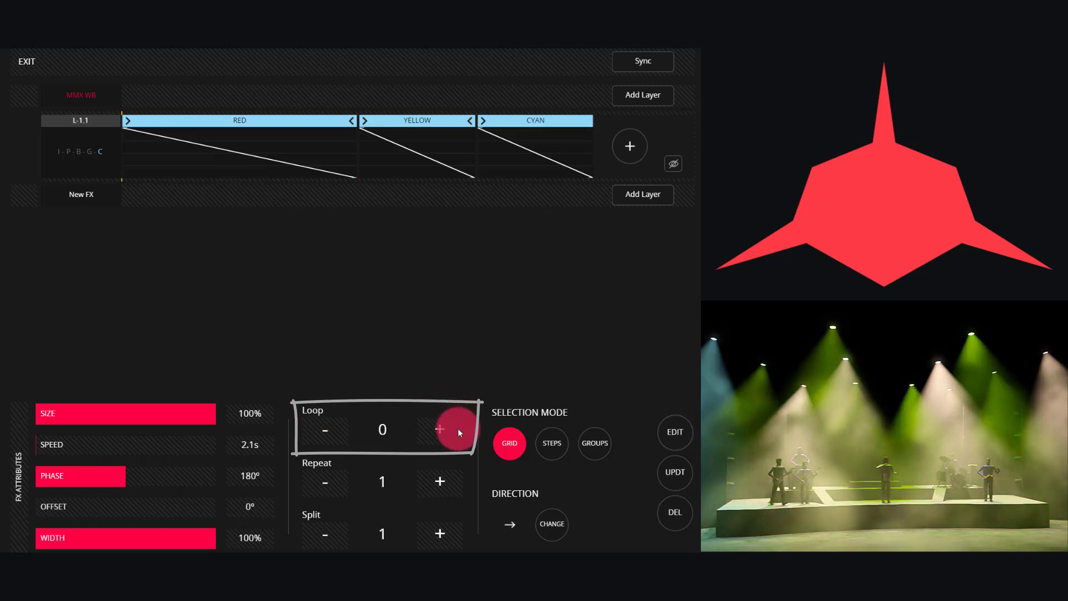
Try Loop values of 1 and 2 on the effect, resync it and return Loop to 0
click(458, 428)
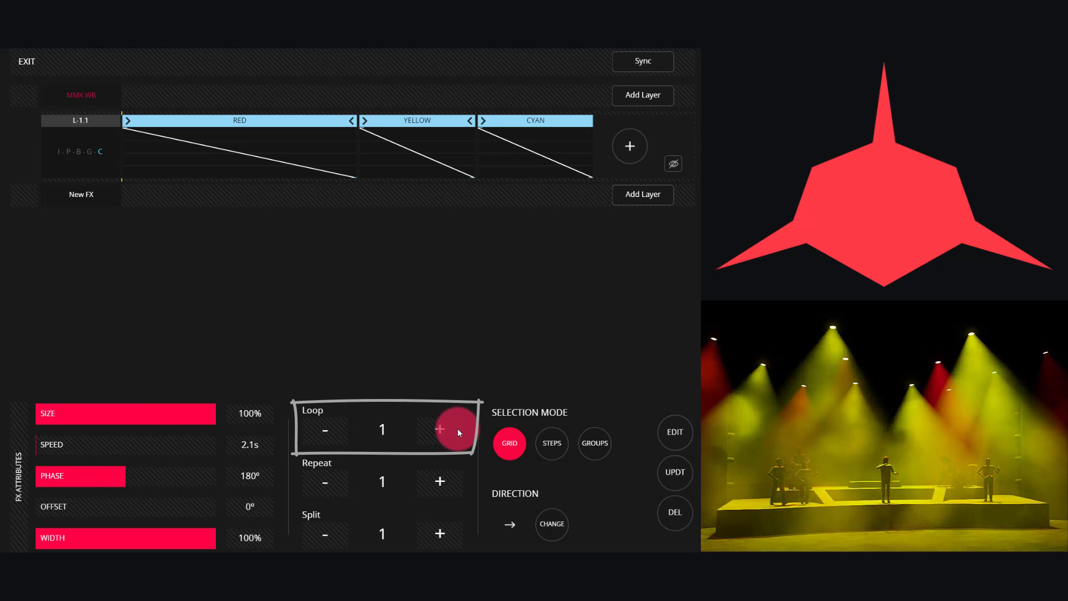
click(458, 431)
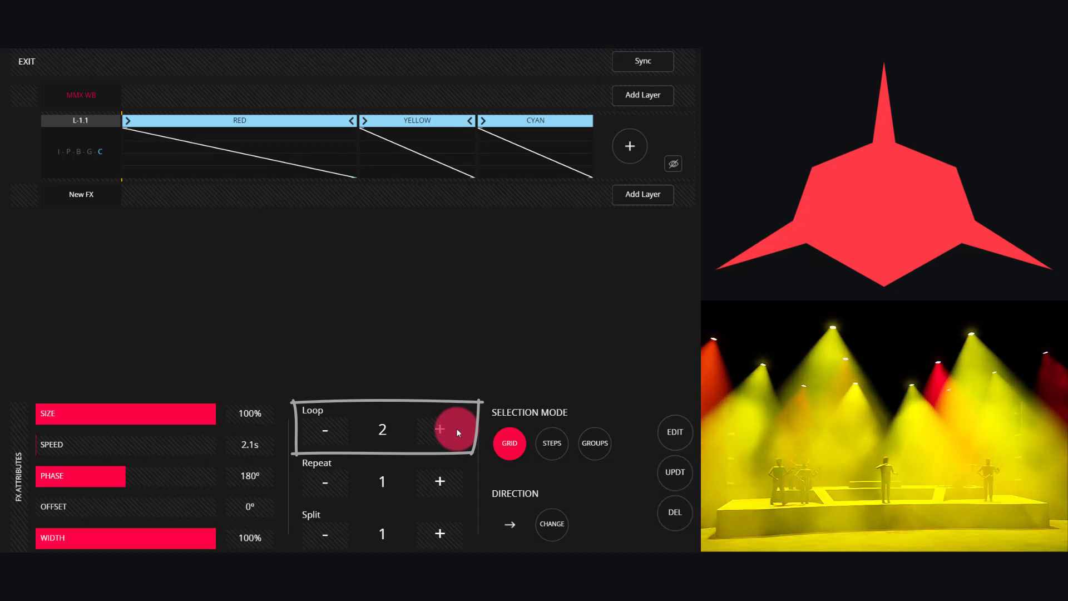
click(327, 431)
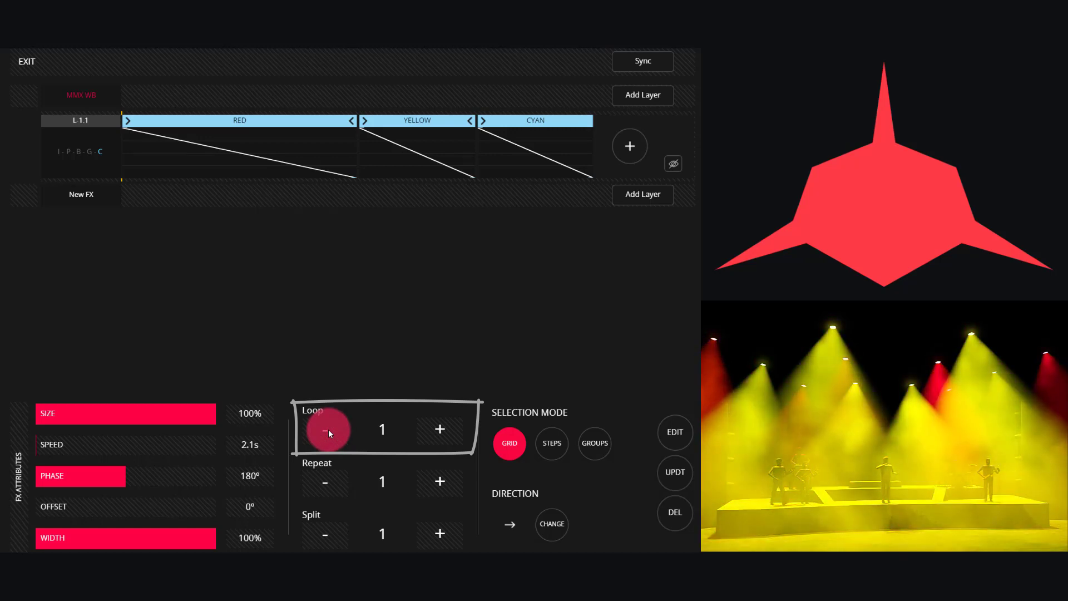
click(649, 65)
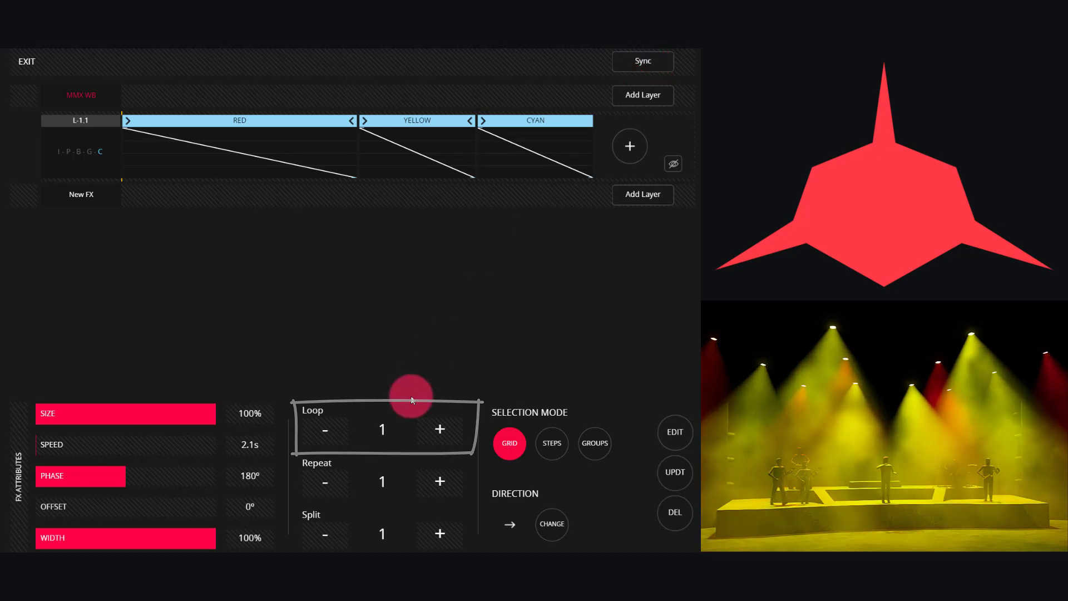
click(324, 430)
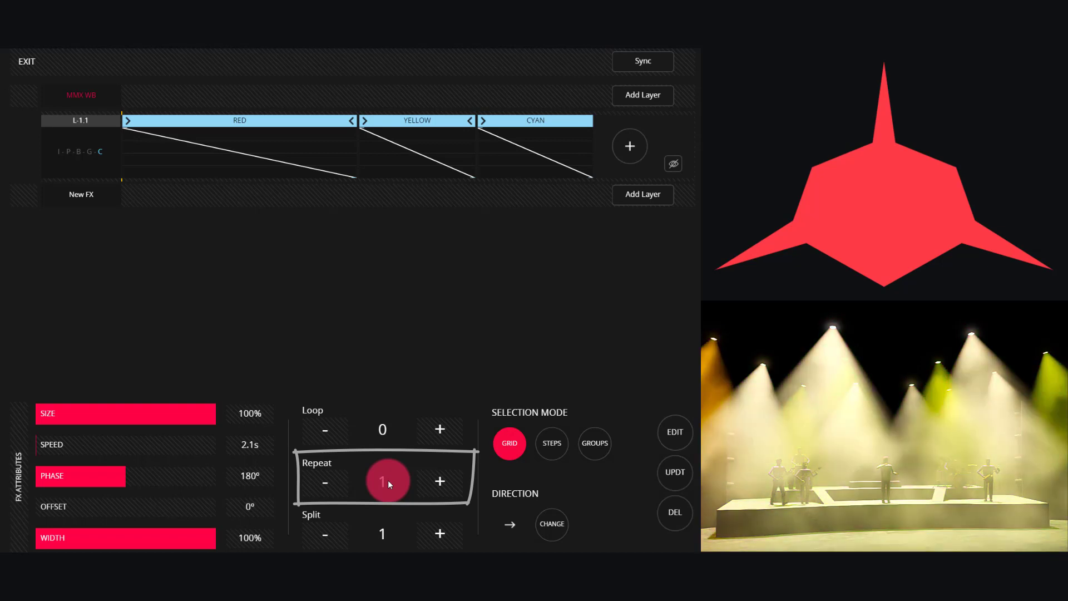
Set the MMX WB effect's Repeat value to 2
click(438, 484)
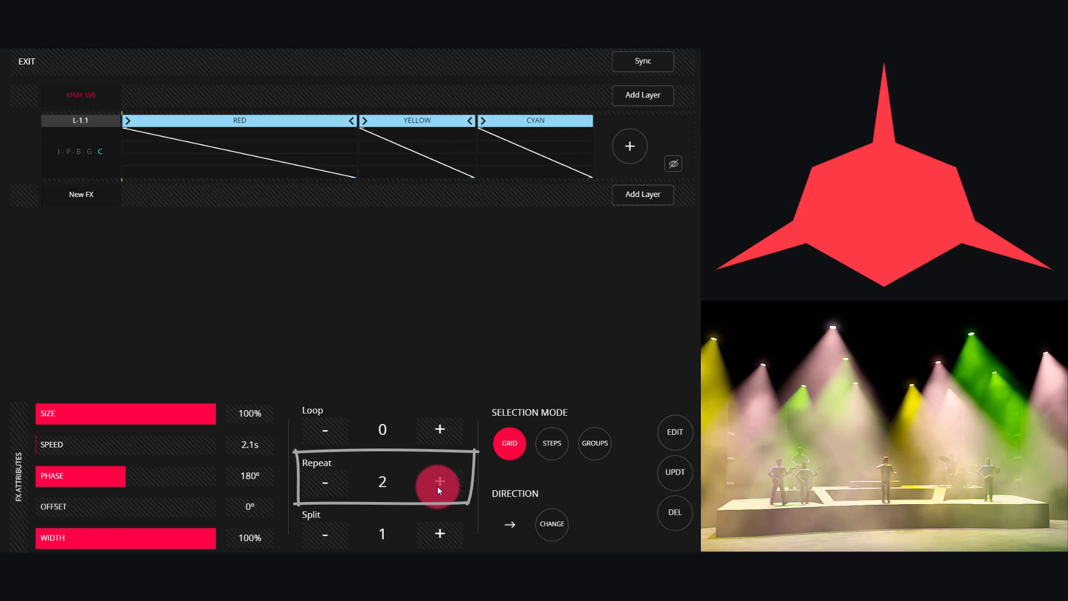
Try a Repeat value of 3, return it to 2 and try Split values of 2 and 3 on the effect
click(439, 489)
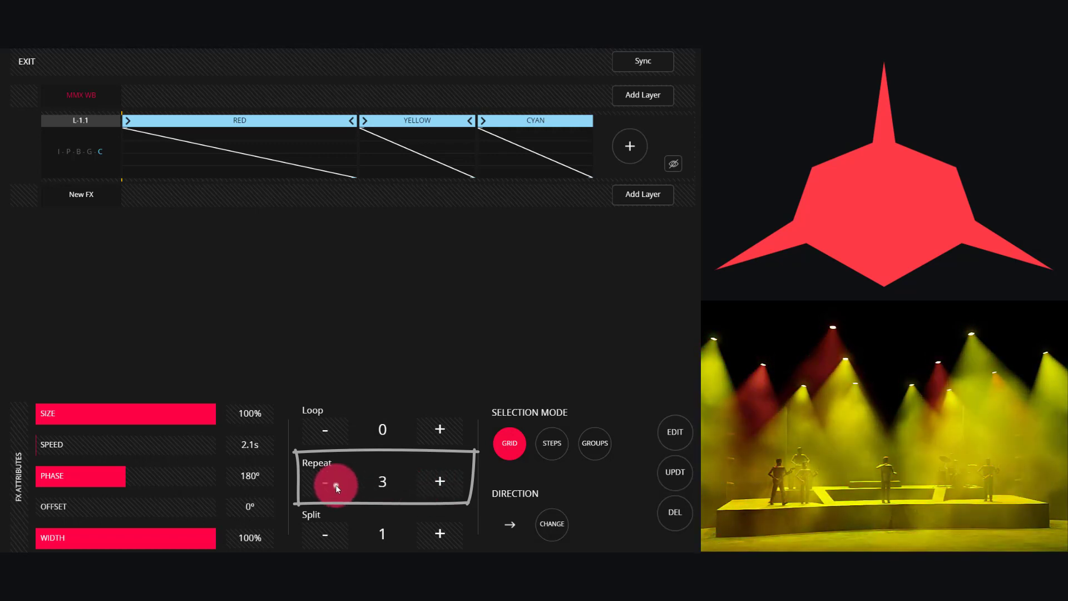
click(335, 485)
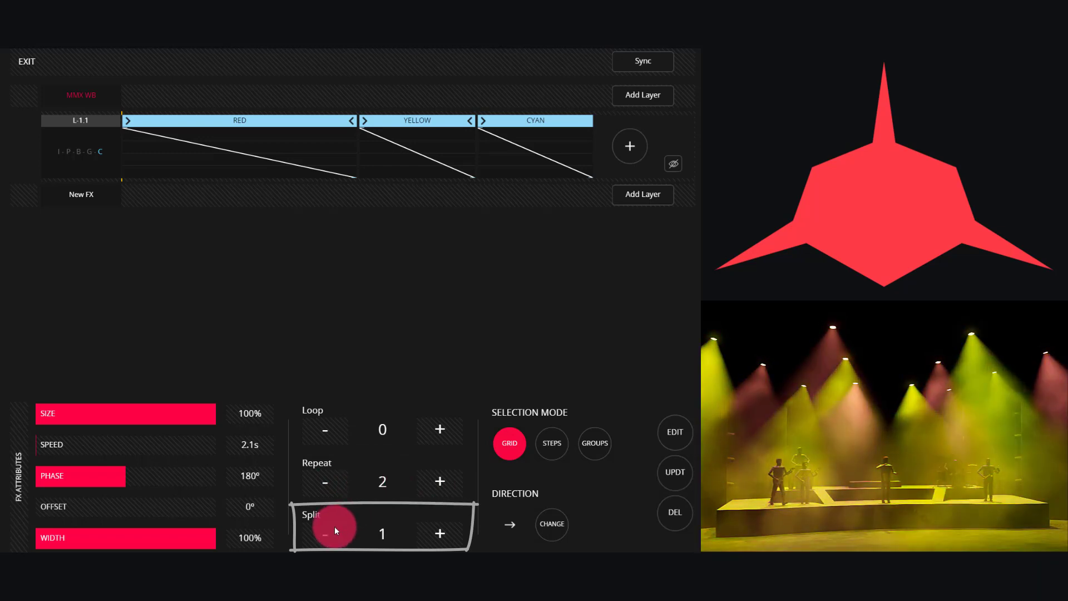
click(440, 535)
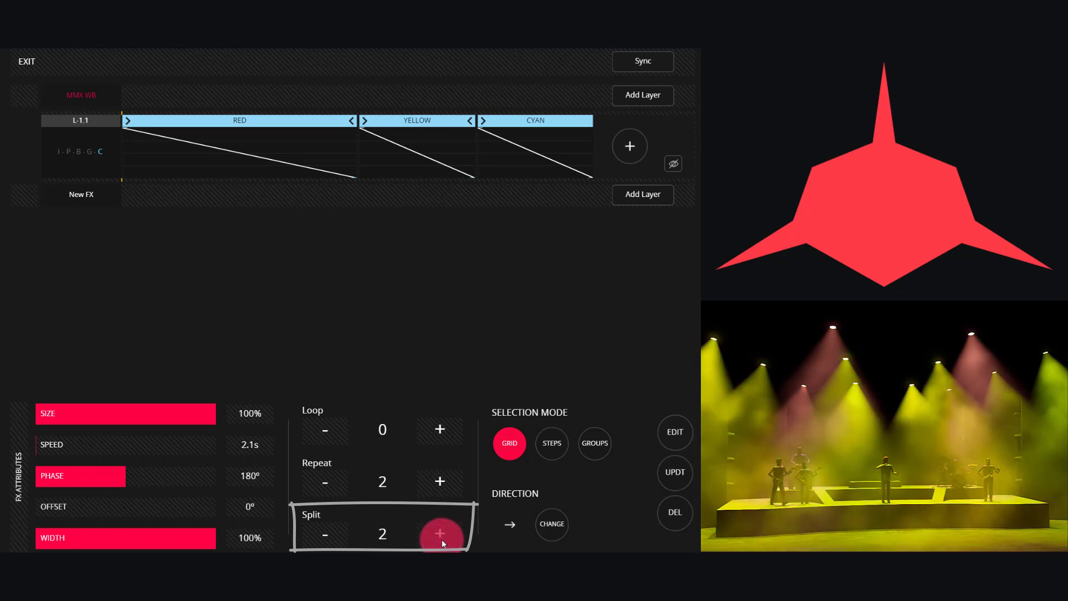
click(442, 542)
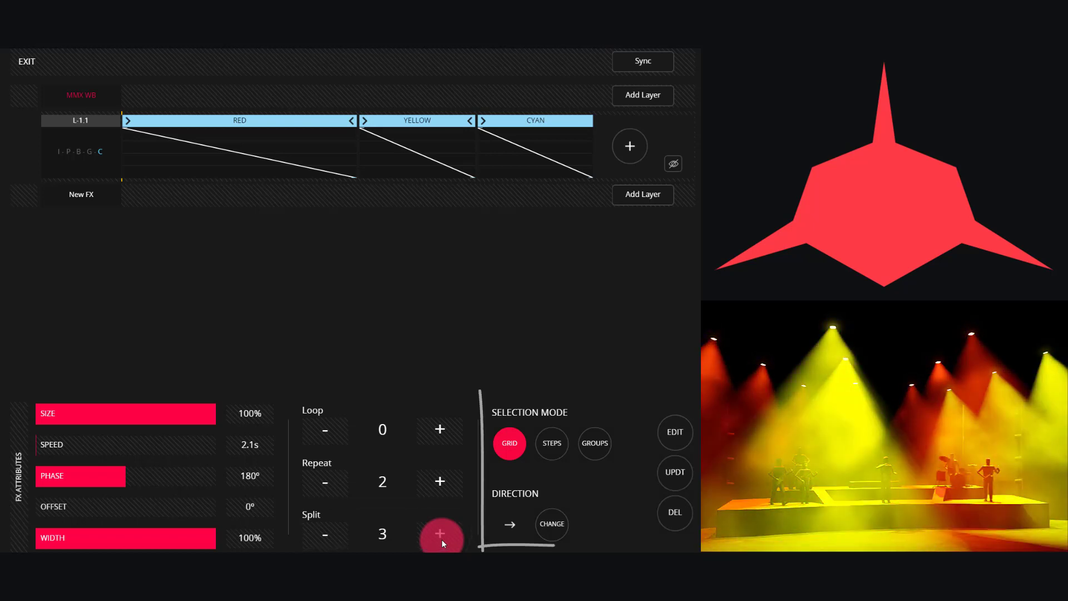
Return the MMX WB effect's Split and Repeat values to 1
click(529, 489)
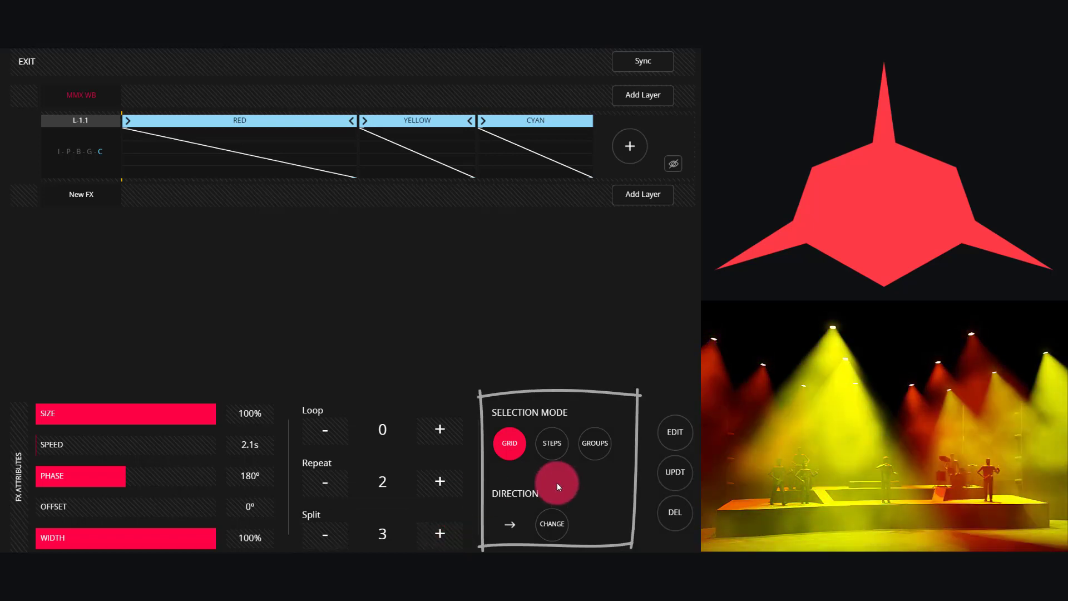
click(322, 536)
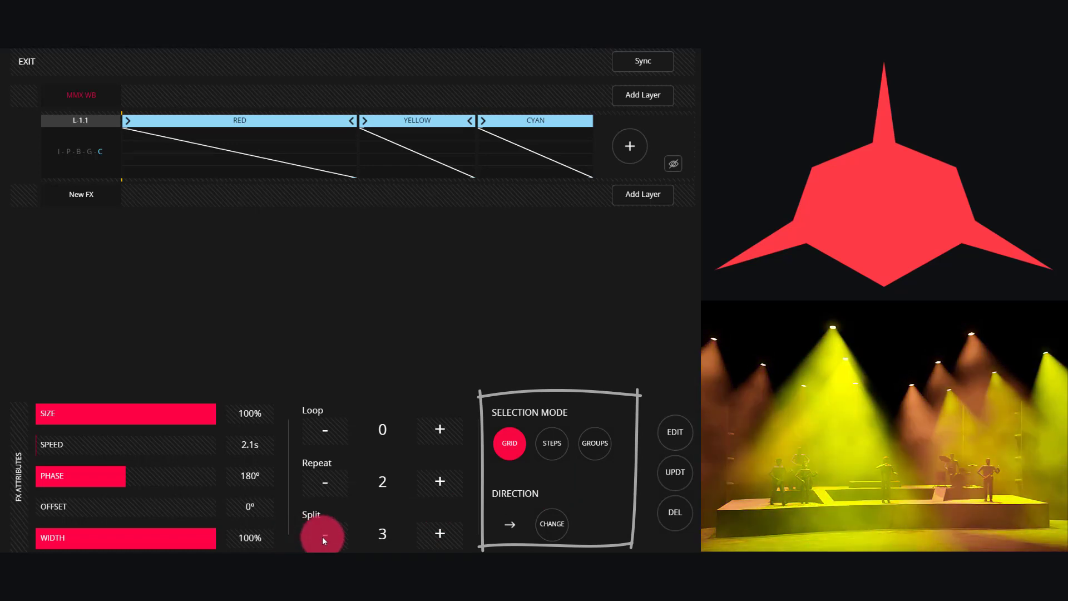
click(322, 536)
click(334, 476)
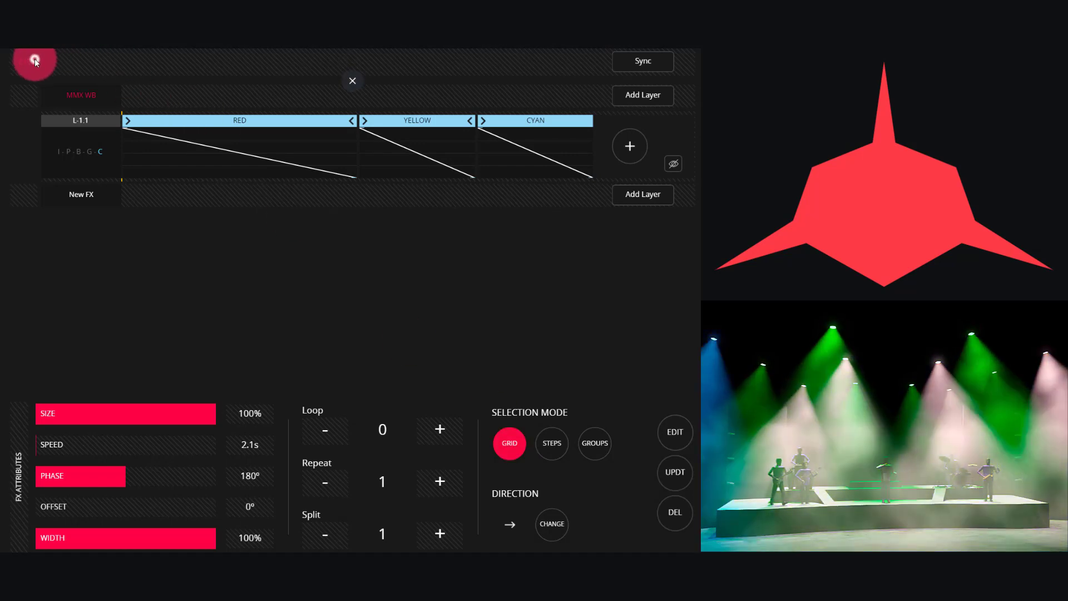
Leave the FX editor and open the MMX WB group's layout to examine its fixture positions and step assignments
click(35, 58)
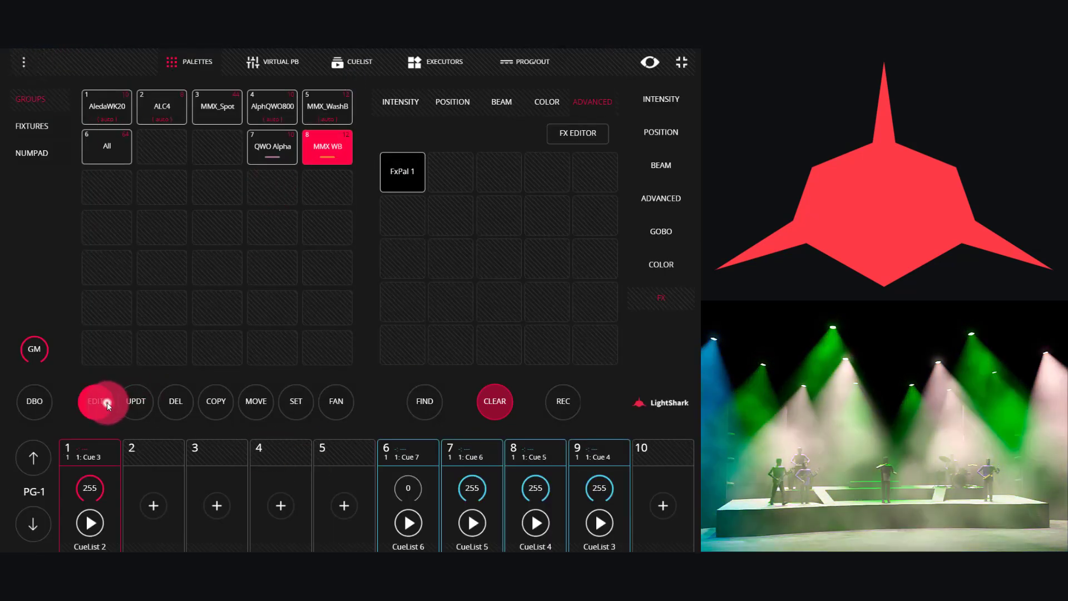
click(100, 401)
click(328, 155)
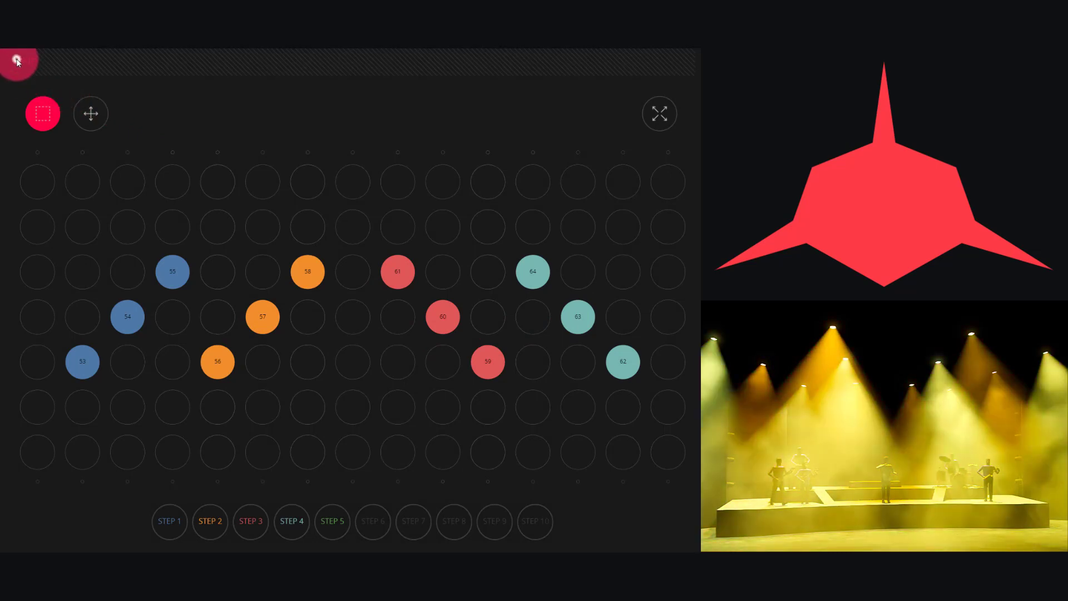
click(17, 61)
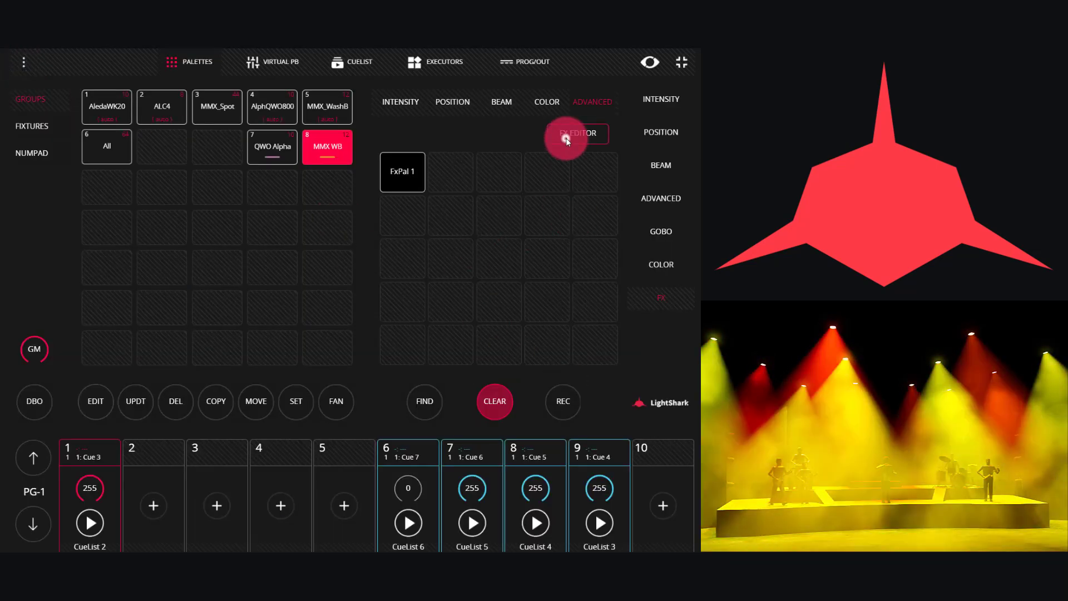
Reopen the FX editor and set the MMX WB effect's selection mode to Steps
click(567, 140)
click(68, 101)
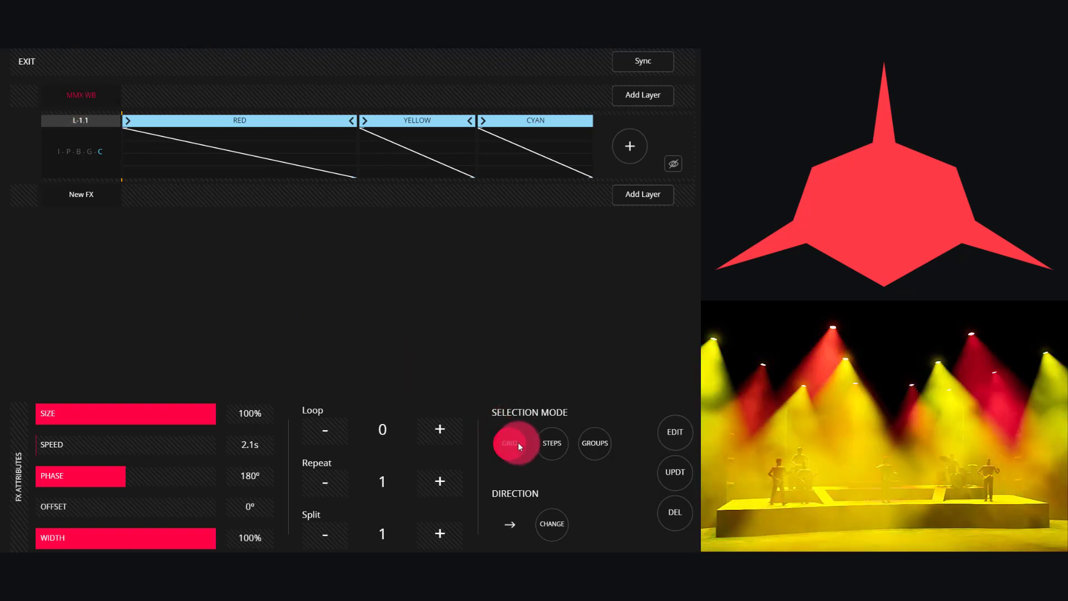
click(556, 442)
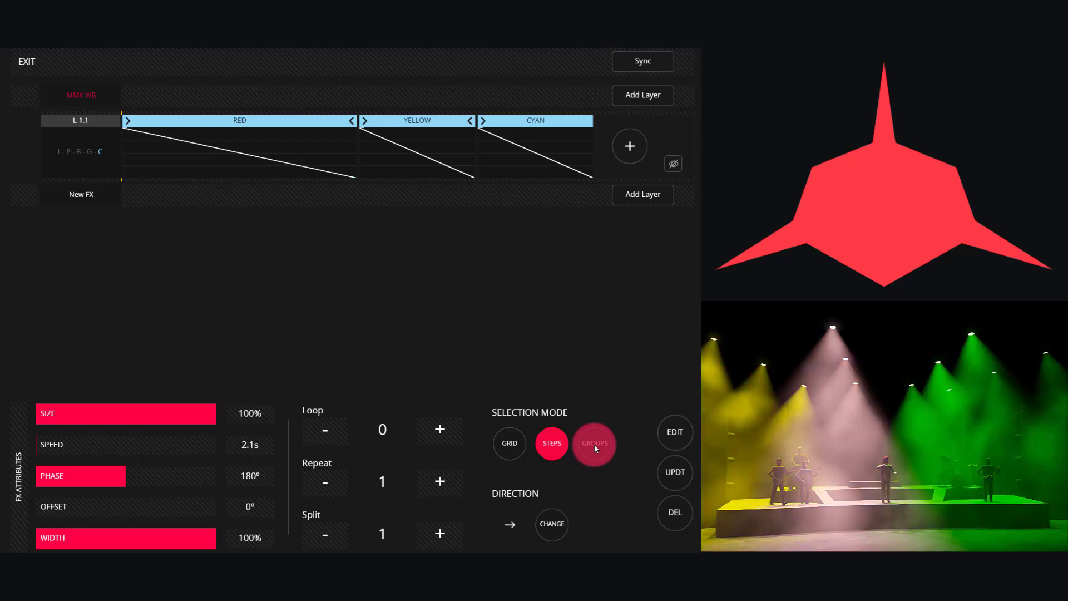
Exit the FX editor, clear the programmer, and select the QWO Alpha and MMX WB groups with their lights on using Find
click(31, 60)
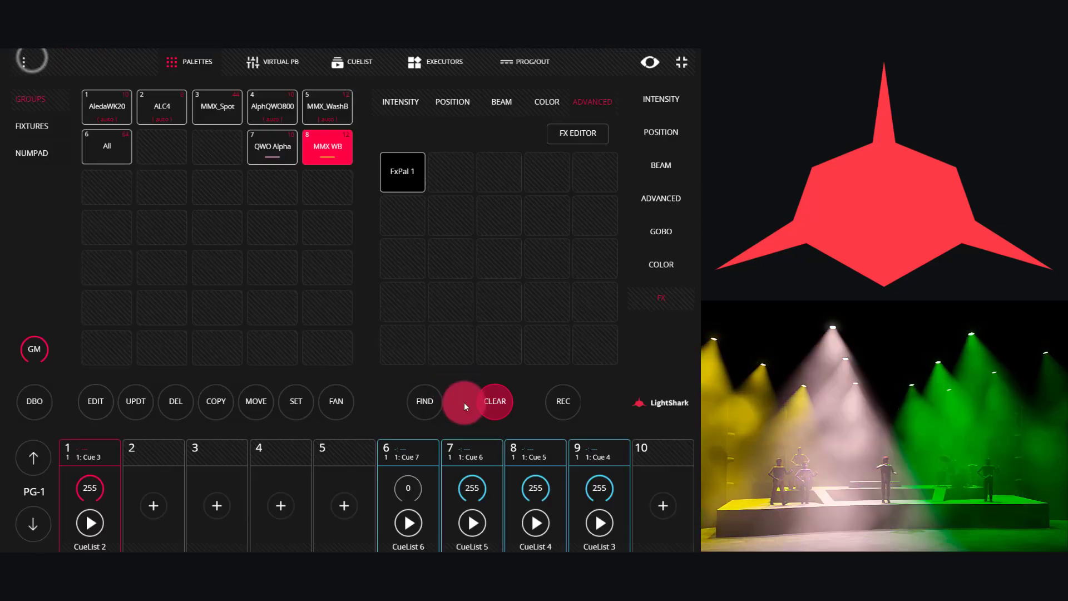
click(486, 410)
click(245, 264)
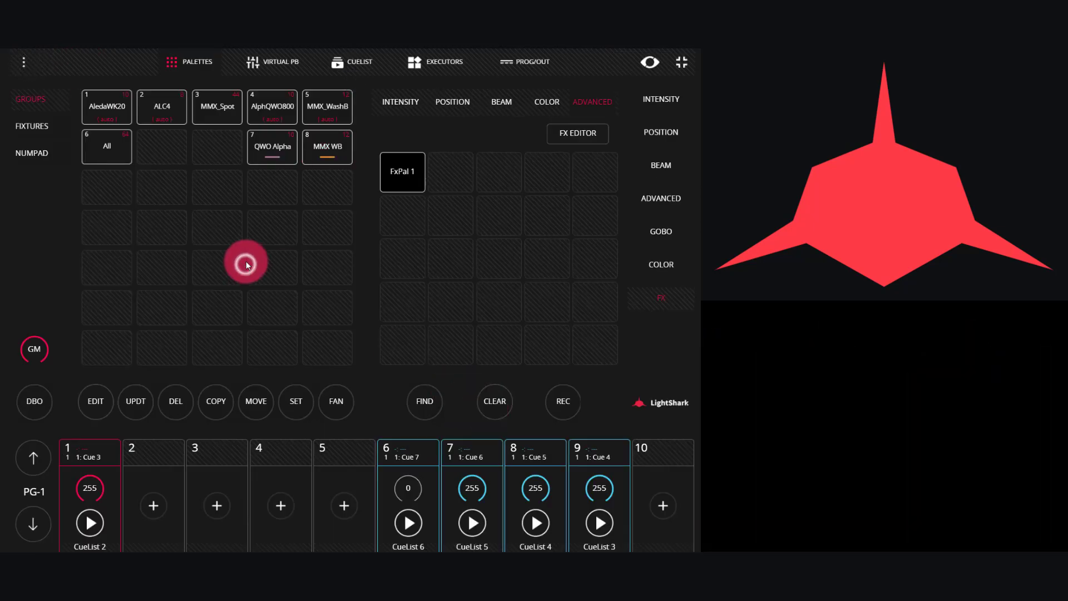
mouse_move(240, 123)
mouse_down()
mouse_move(240, 140)
mouse_move(336, 161)
mouse_up()
click(423, 402)
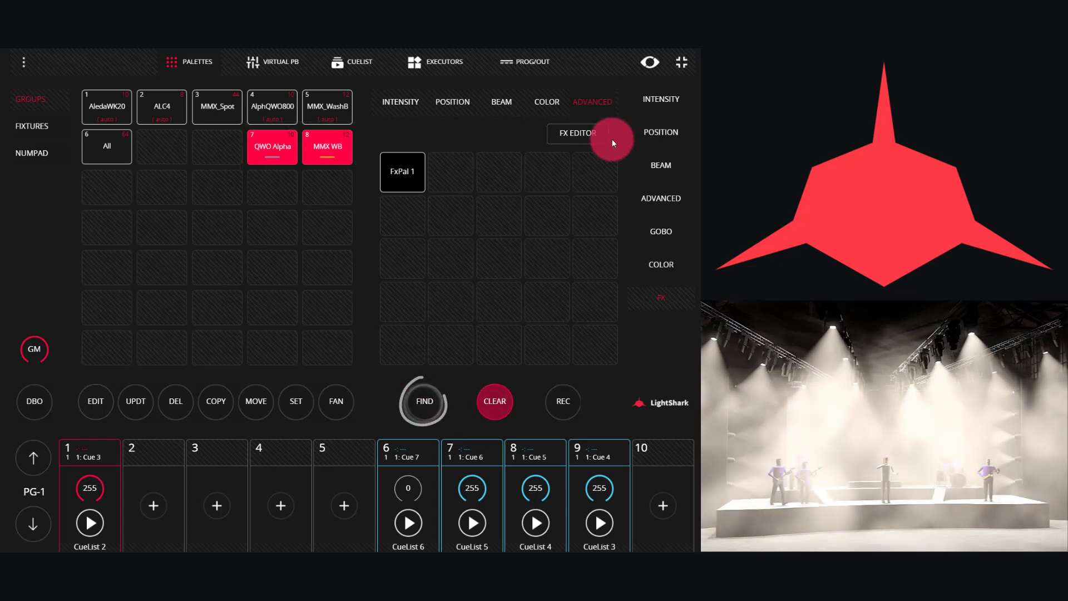
In the FX editor, add an effect layer for groups 7 and 8 with RED and BLUE color steps
click(575, 144)
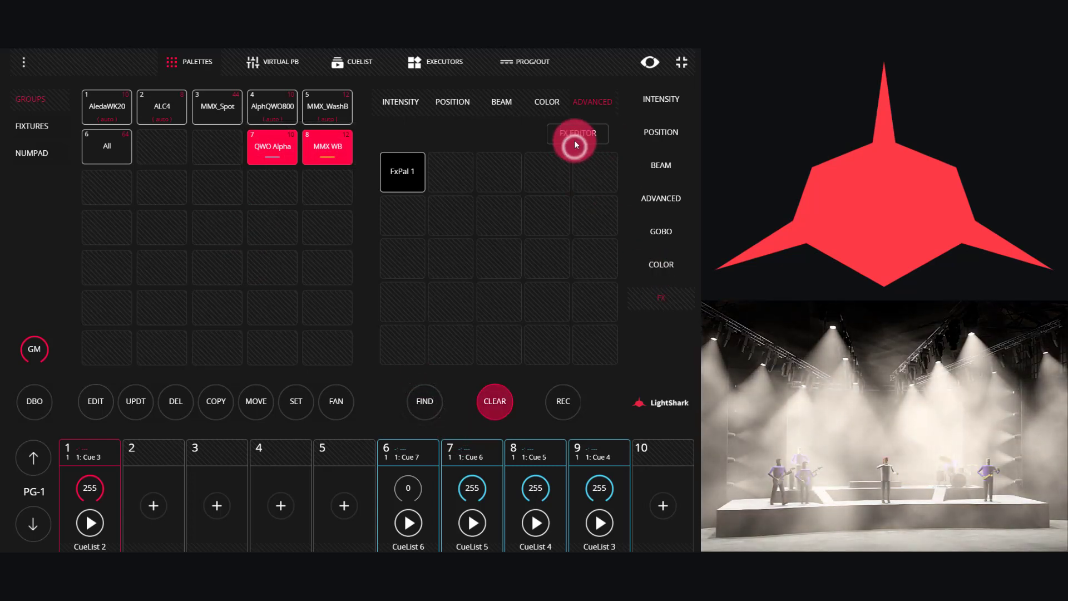
click(633, 90)
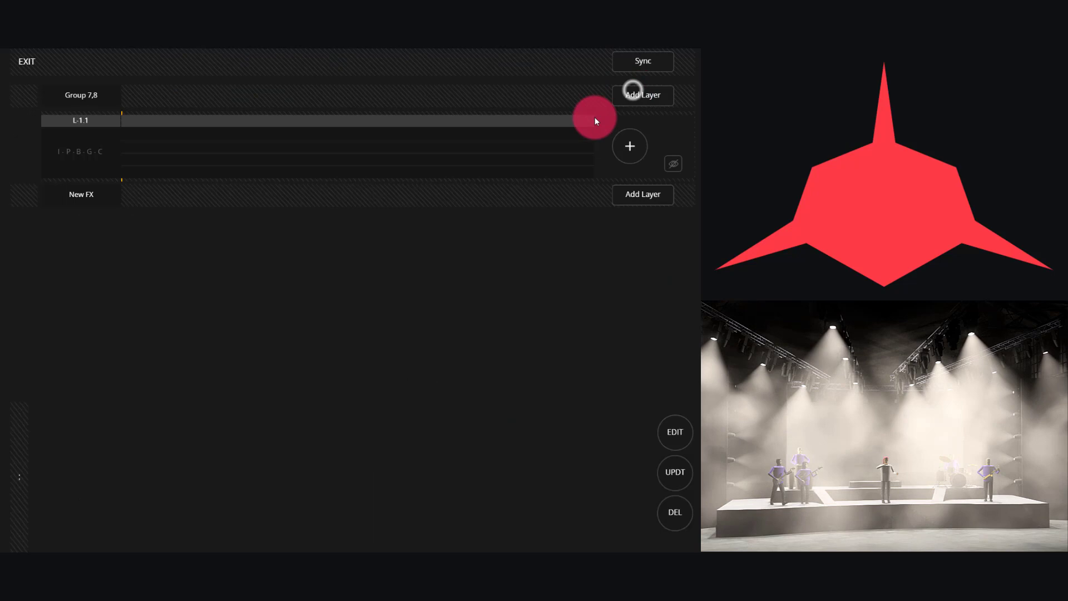
click(629, 148)
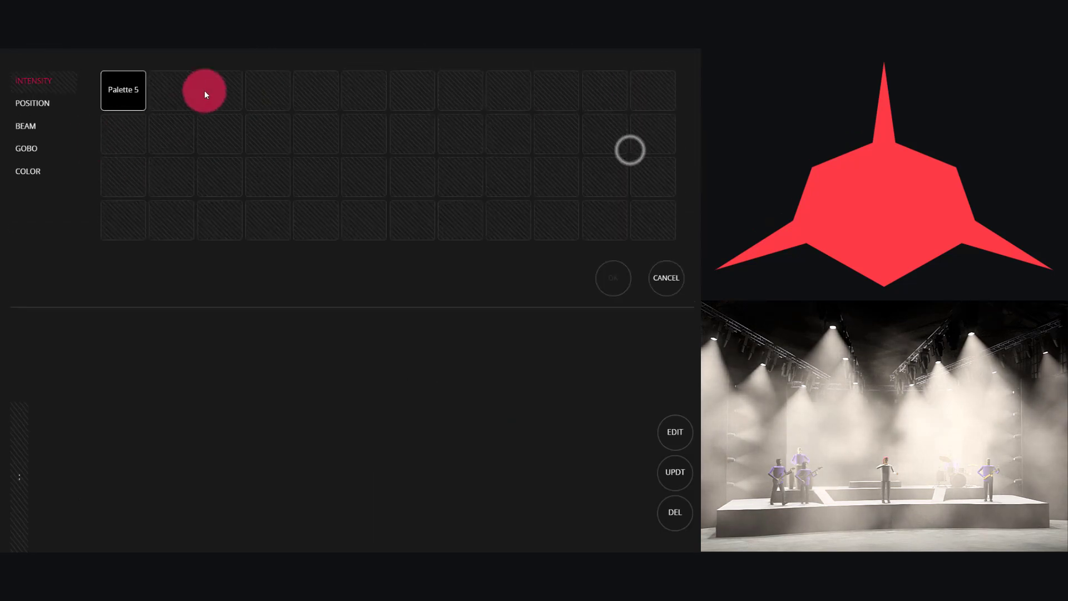
click(36, 165)
click(165, 99)
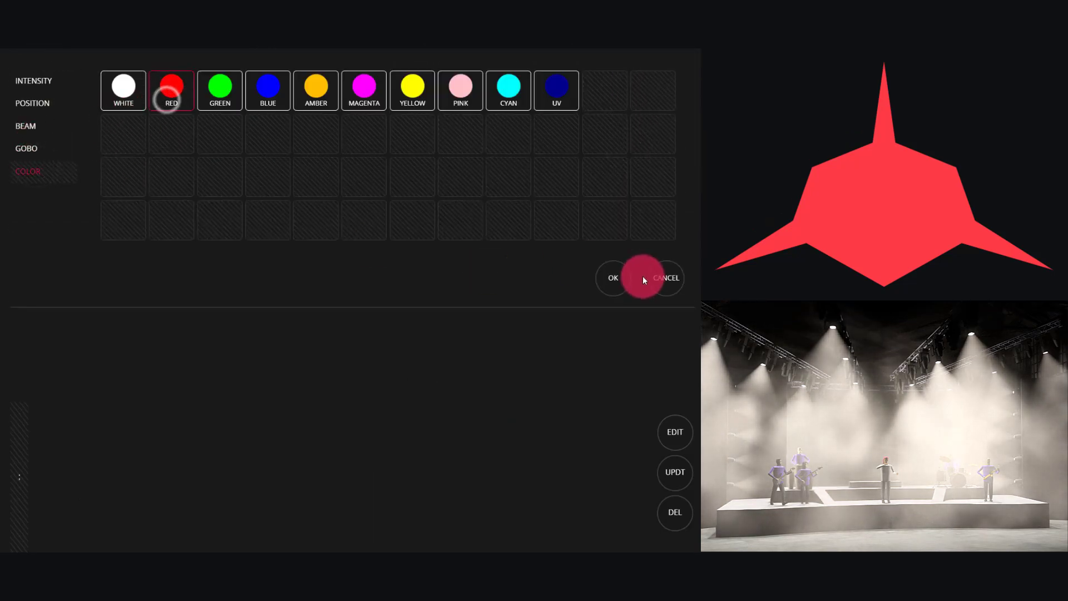
click(614, 276)
click(633, 145)
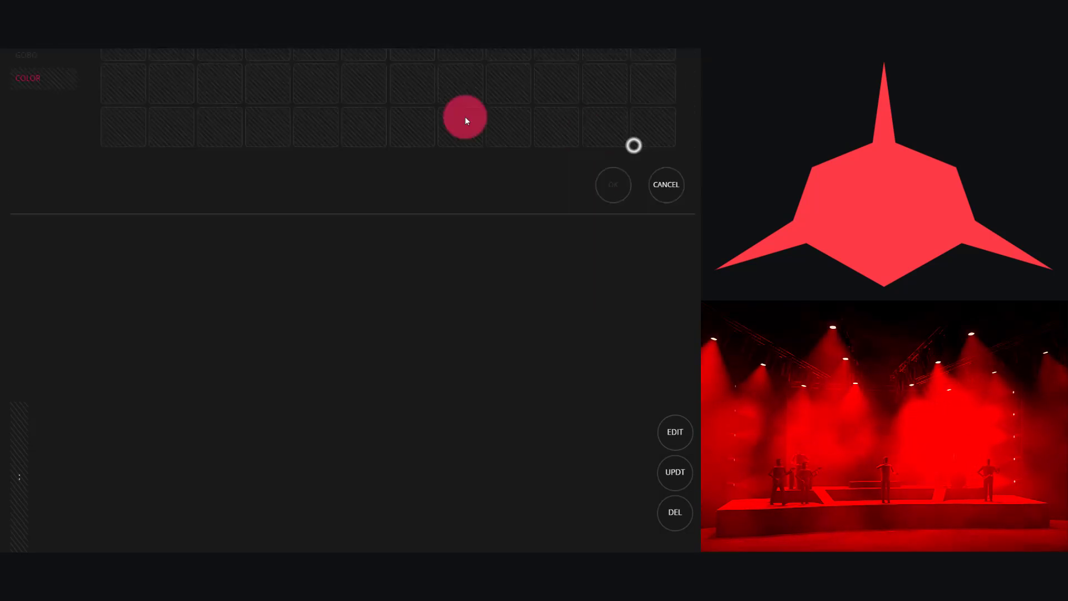
click(261, 92)
click(610, 282)
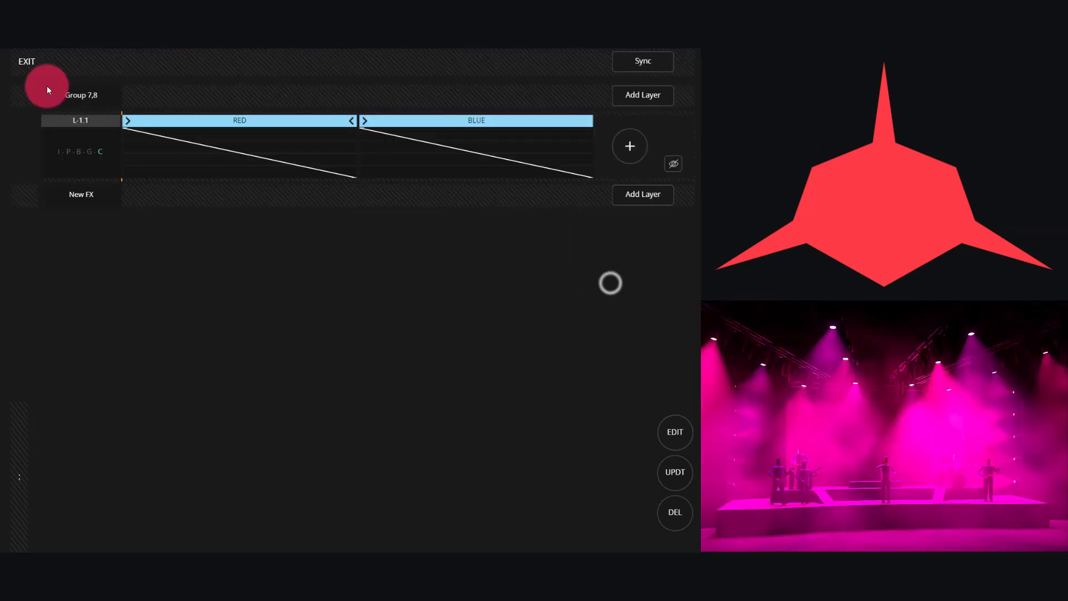
Set the Group 7,8 effect's selection mode to Groups and its direction to the horizontal inward-pointing arrows
click(58, 92)
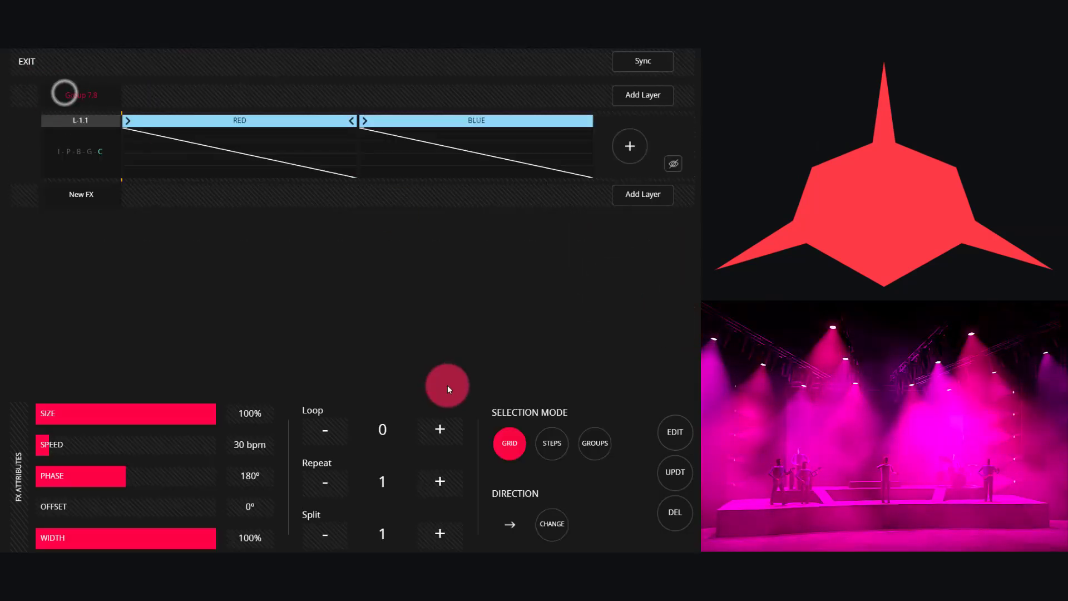
click(588, 449)
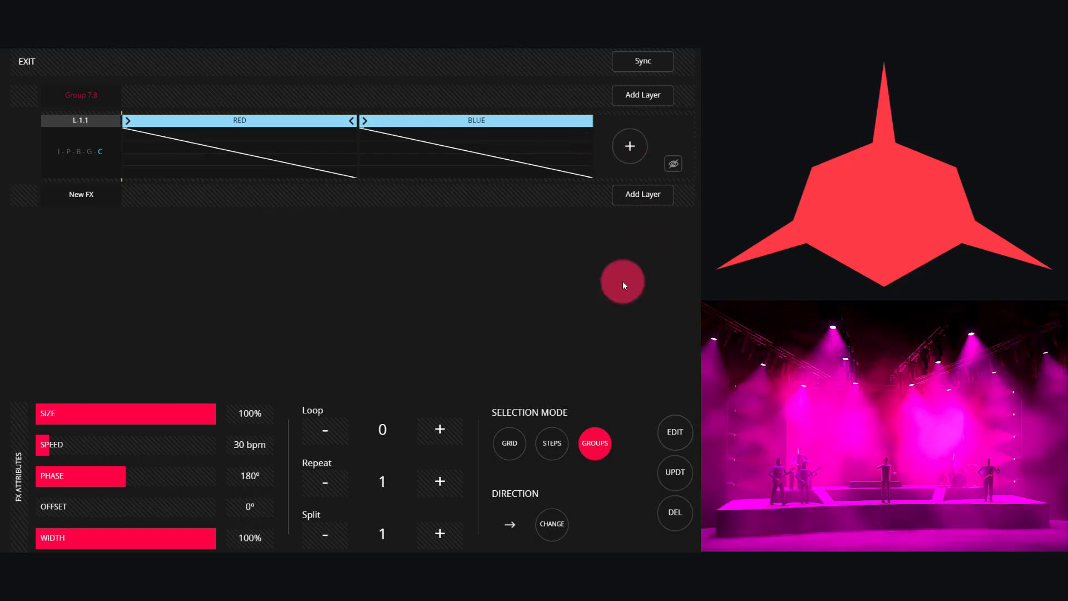
click(540, 521)
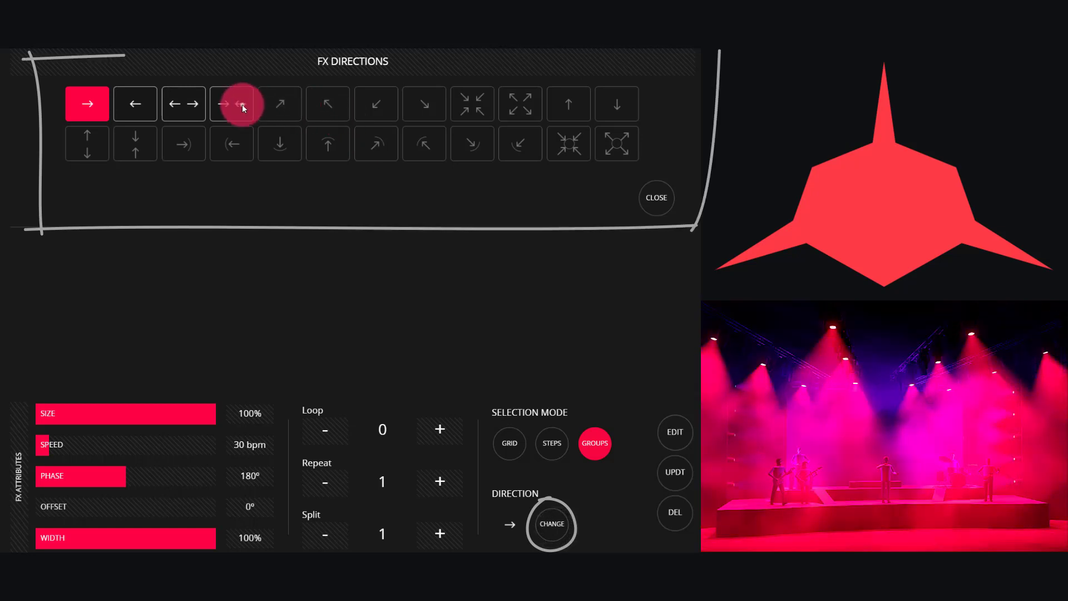
click(239, 104)
click(670, 206)
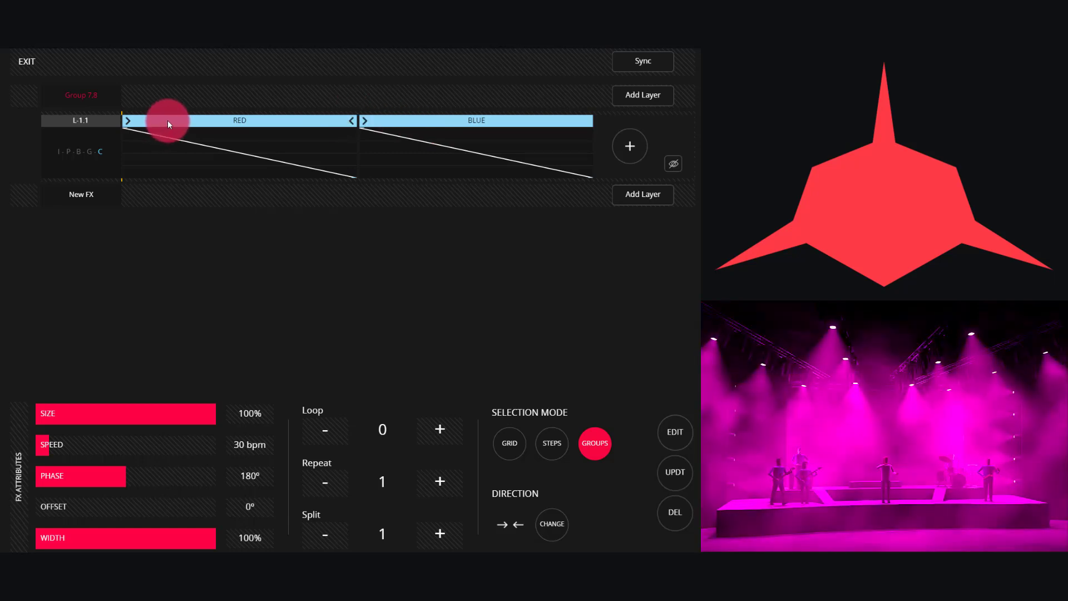
Try the size and offset of layer L-1.1, ending at a size of 100% and an offset of 0°
click(72, 121)
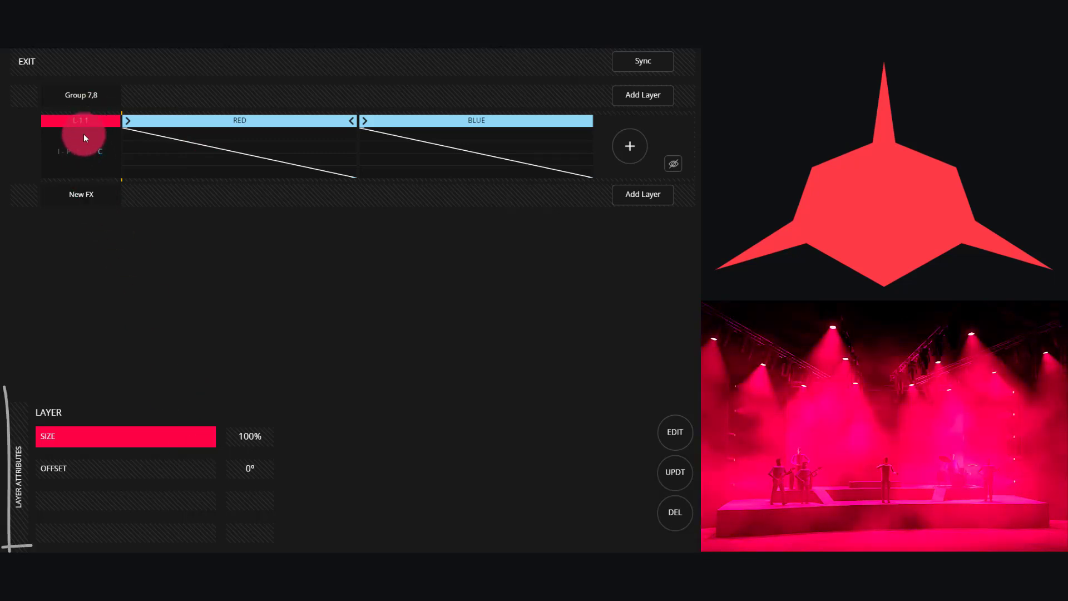
mouse_move(213, 435)
mouse_down()
mouse_move(91, 452)
mouse_move(119, 452)
mouse_move(77, 441)
mouse_move(255, 445)
mouse_move(108, 418)
mouse_move(188, 436)
mouse_up()
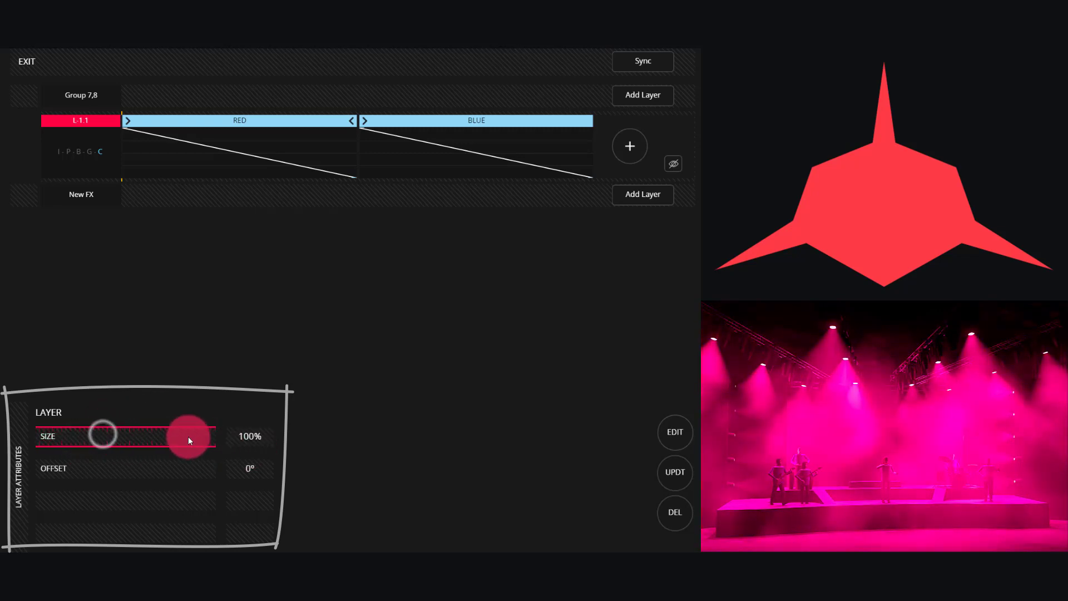
click(69, 101)
click(70, 124)
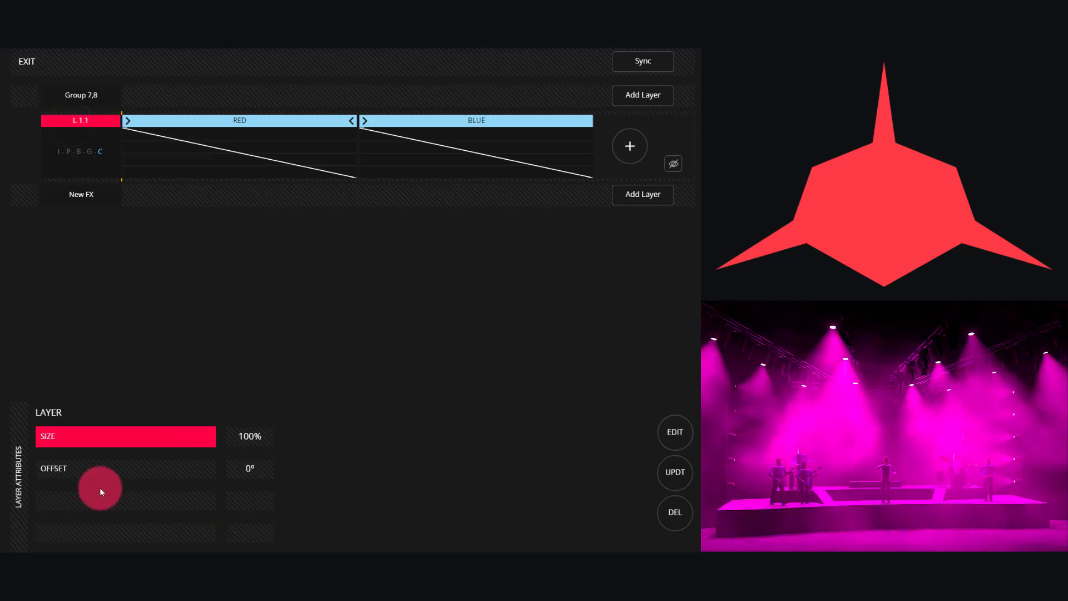
mouse_move(79, 470)
mouse_down()
mouse_move(174, 473)
mouse_move(69, 475)
mouse_move(195, 483)
mouse_move(27, 477)
mouse_move(59, 446)
mouse_up()
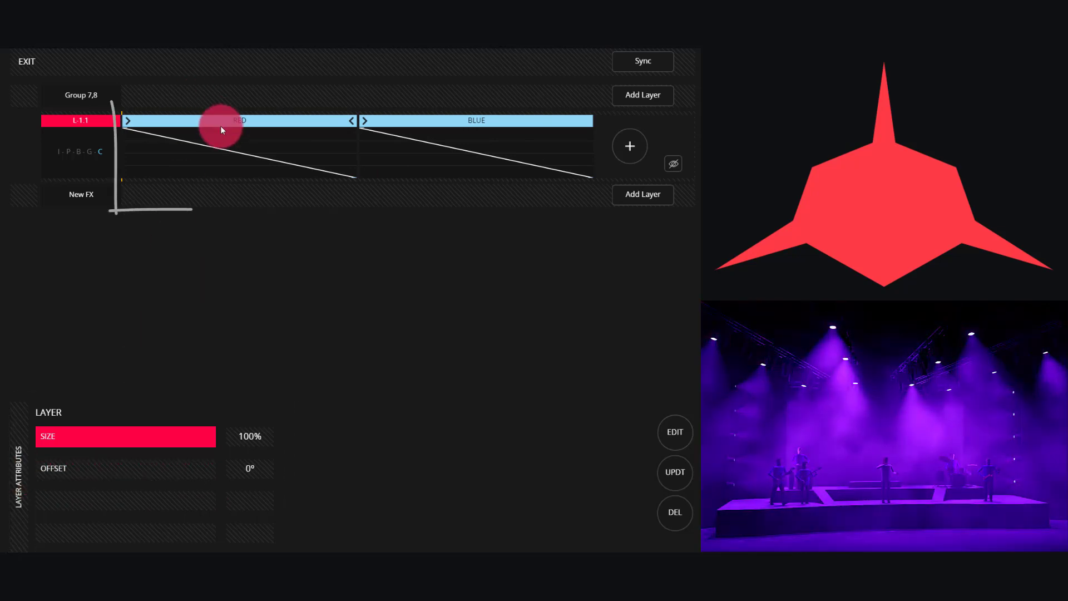
Open the RED step's attributes and try its start point, leaving it at 0°
click(221, 126)
click(245, 126)
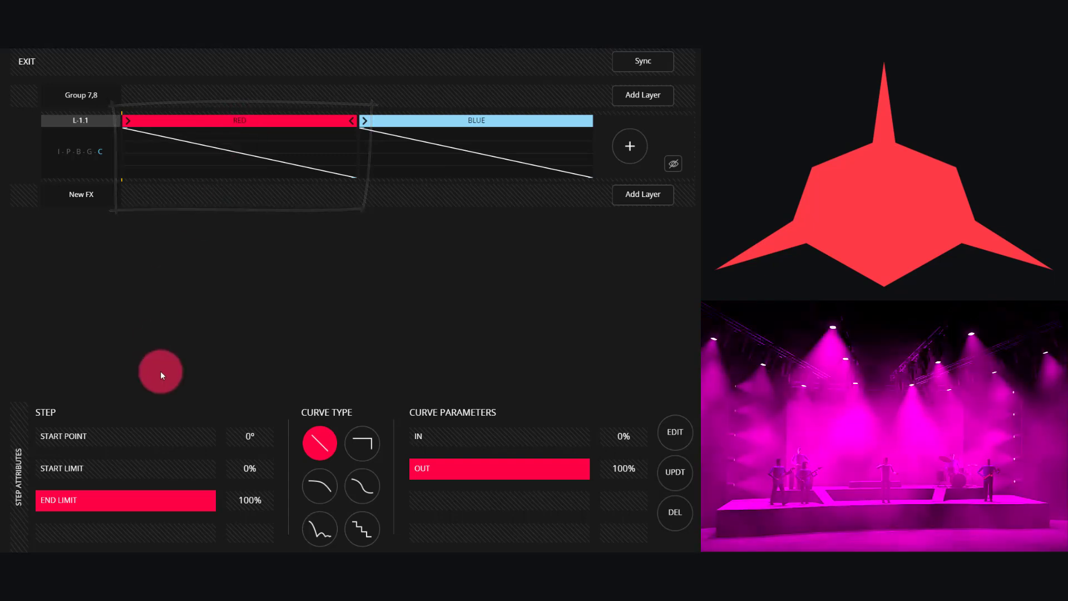
mouse_move(52, 438)
mouse_down()
mouse_move(162, 437)
mouse_move(37, 439)
mouse_up()
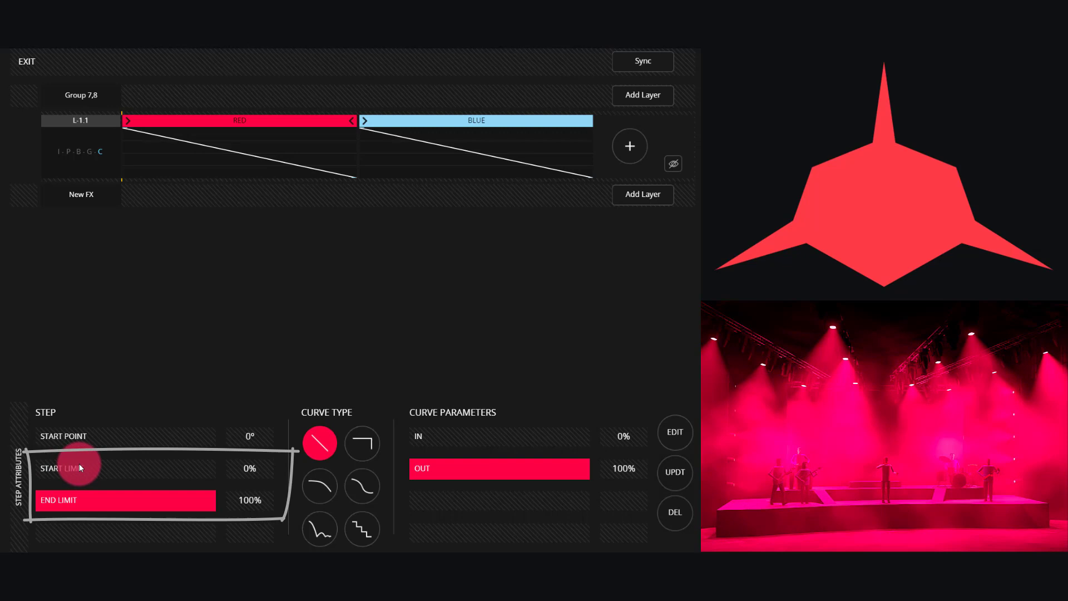
Try a start limit of 46% and an end limit of 58% on the RED step, then restore them to 0% and 100%
drag(79, 467, 214, 477)
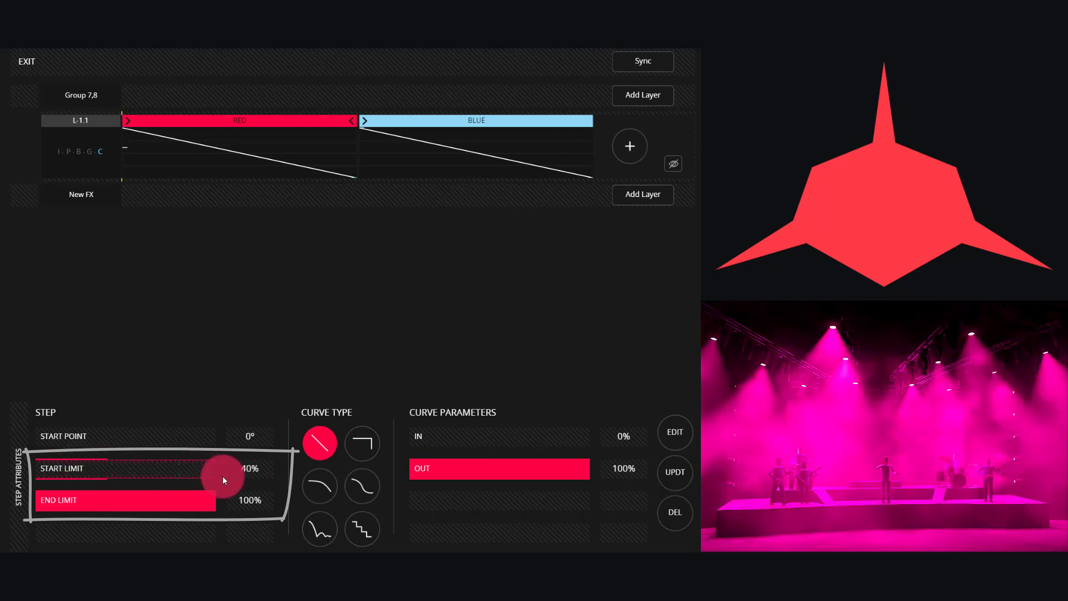
click(158, 471)
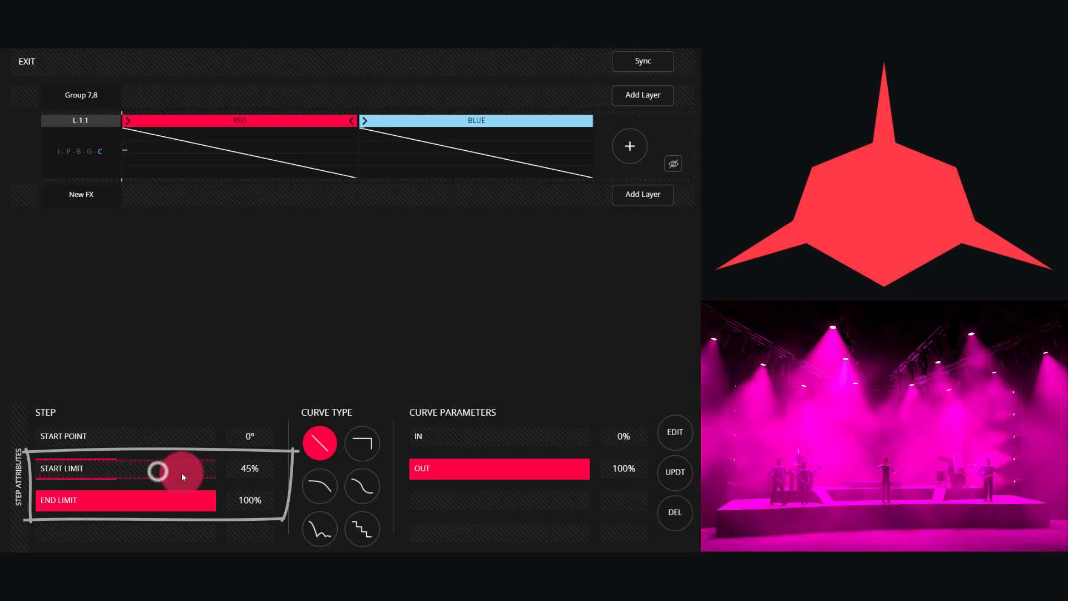
drag(182, 472, 49, 499)
mouse_move(131, 474)
mouse_down()
mouse_move(106, 473)
mouse_move(139, 418)
mouse_up()
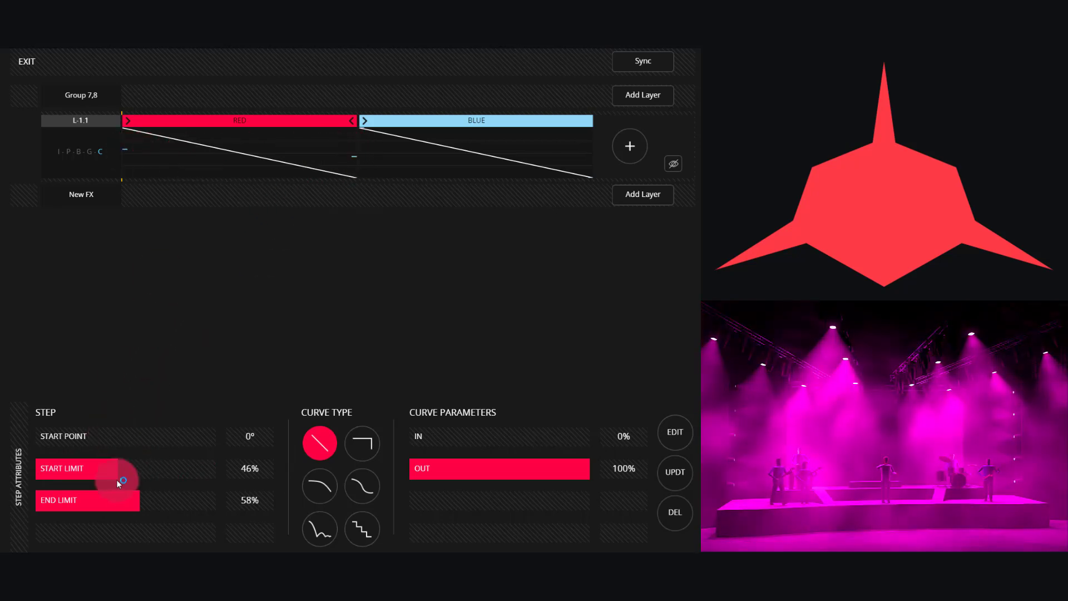
drag(116, 479, 38, 470)
drag(95, 500, 250, 498)
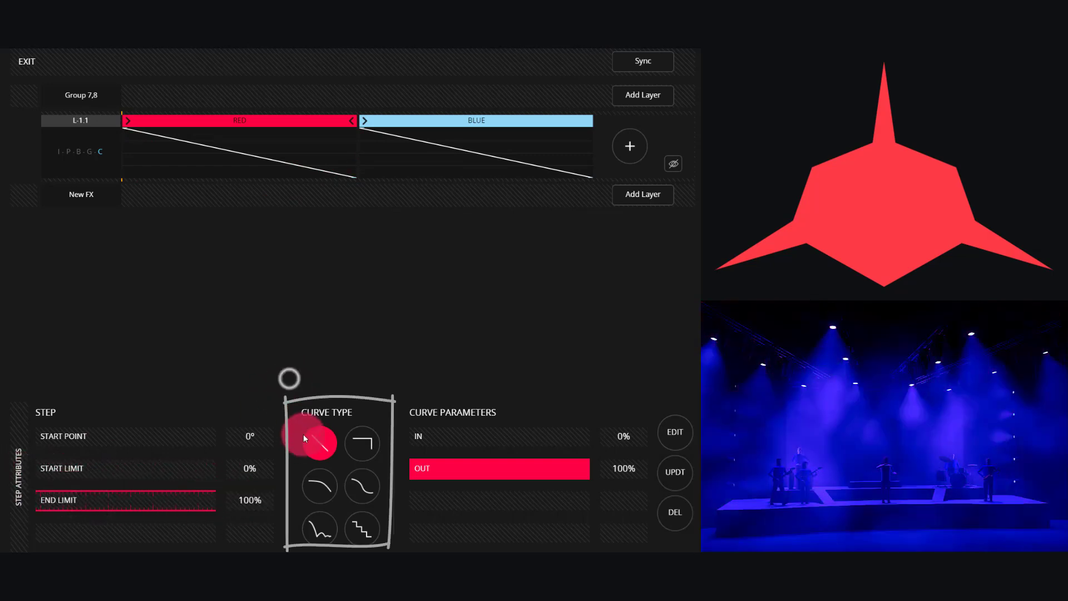
Try the snap, curved, S-shaped, bouncing and stair-step curve types on the RED step, then return it to the linear curve
click(323, 441)
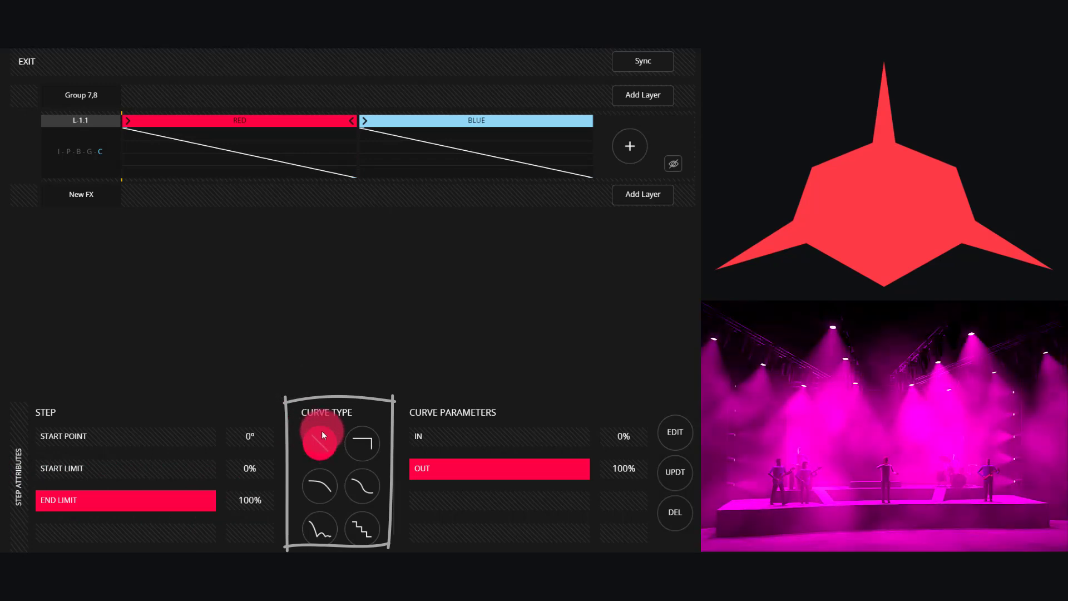
click(352, 447)
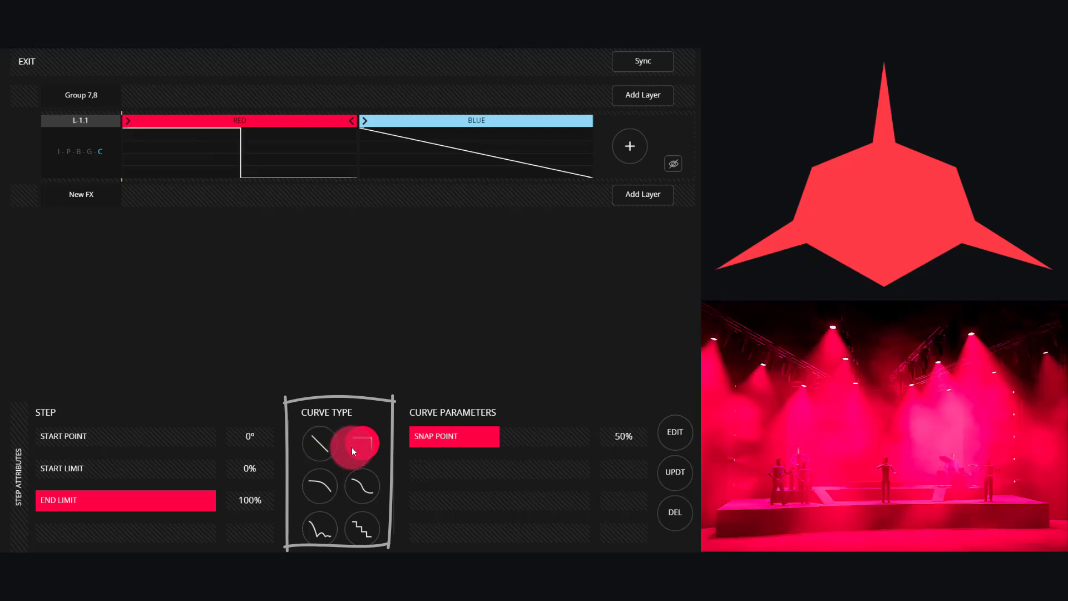
click(332, 478)
click(362, 485)
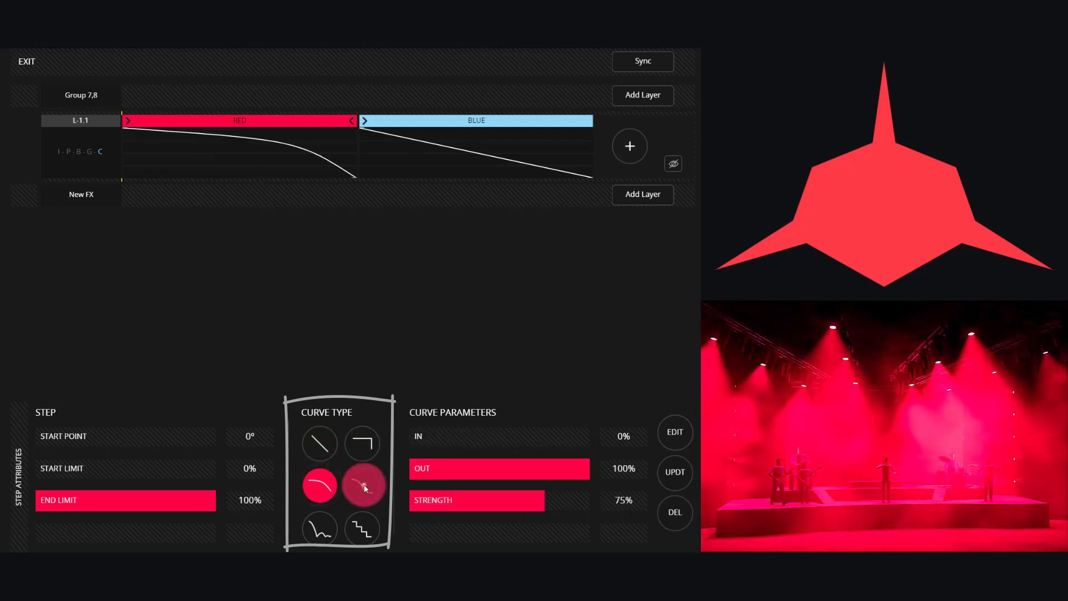
click(331, 522)
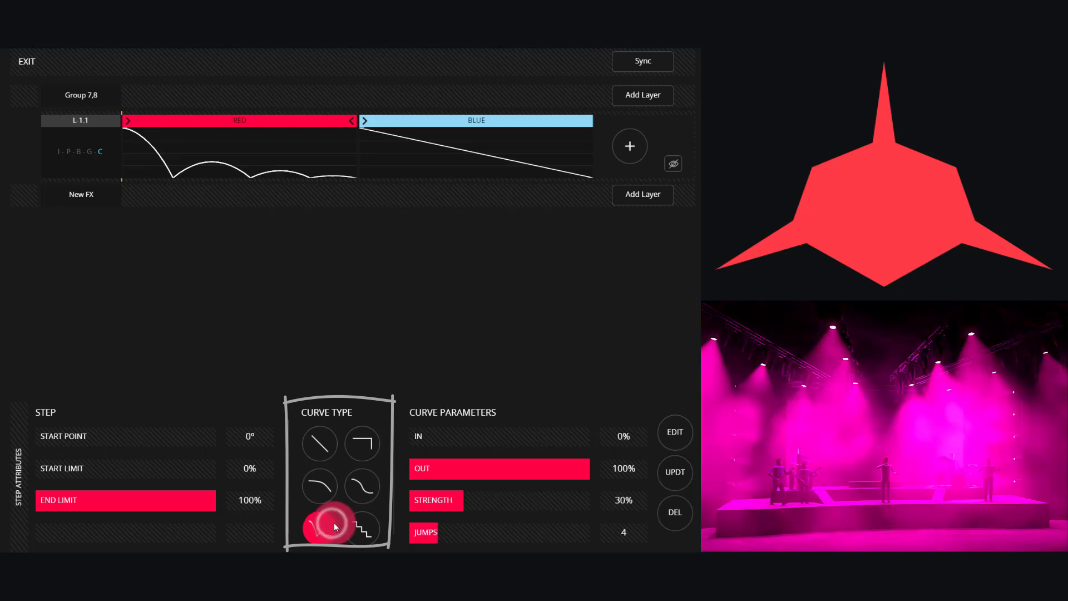
click(357, 525)
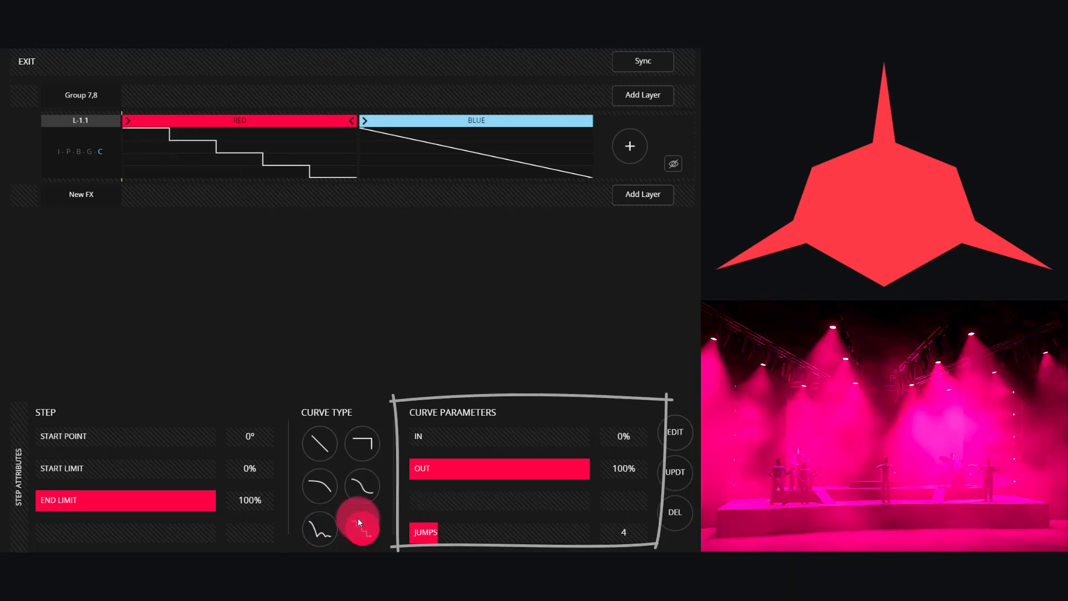
click(316, 439)
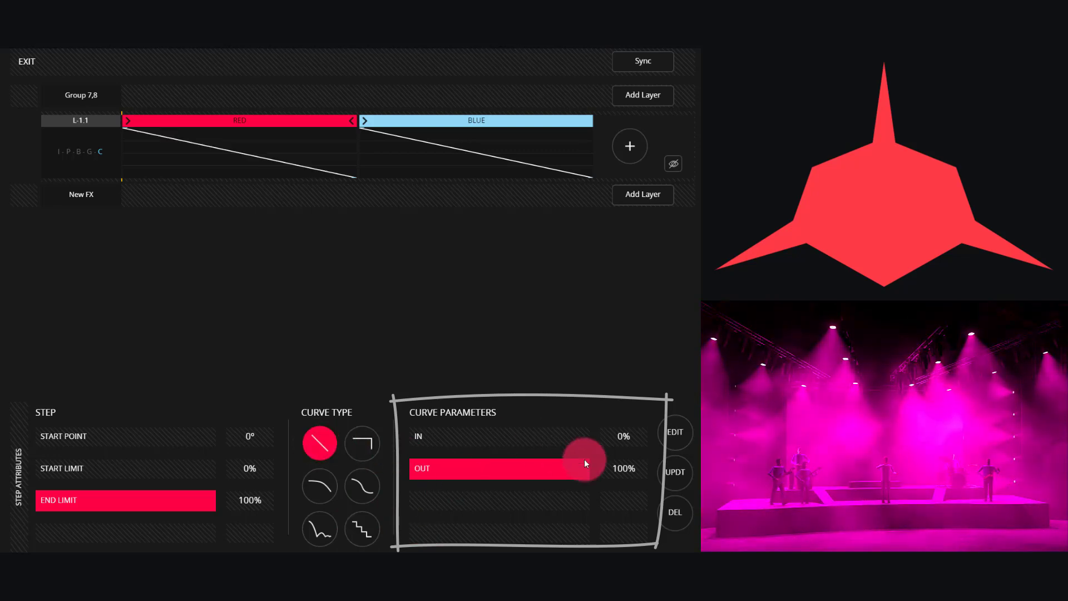
Try an Out value of 49% and an In value of 25% on the RED step's linear curve, then restore them to 100% and 0%
drag(584, 463, 382, 465)
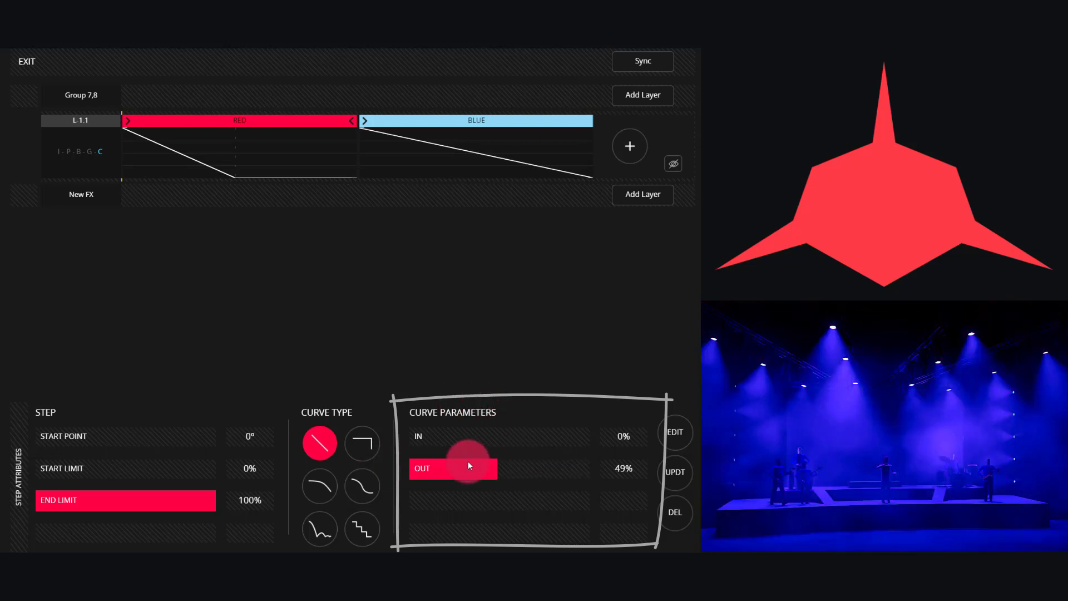
drag(419, 436, 511, 445)
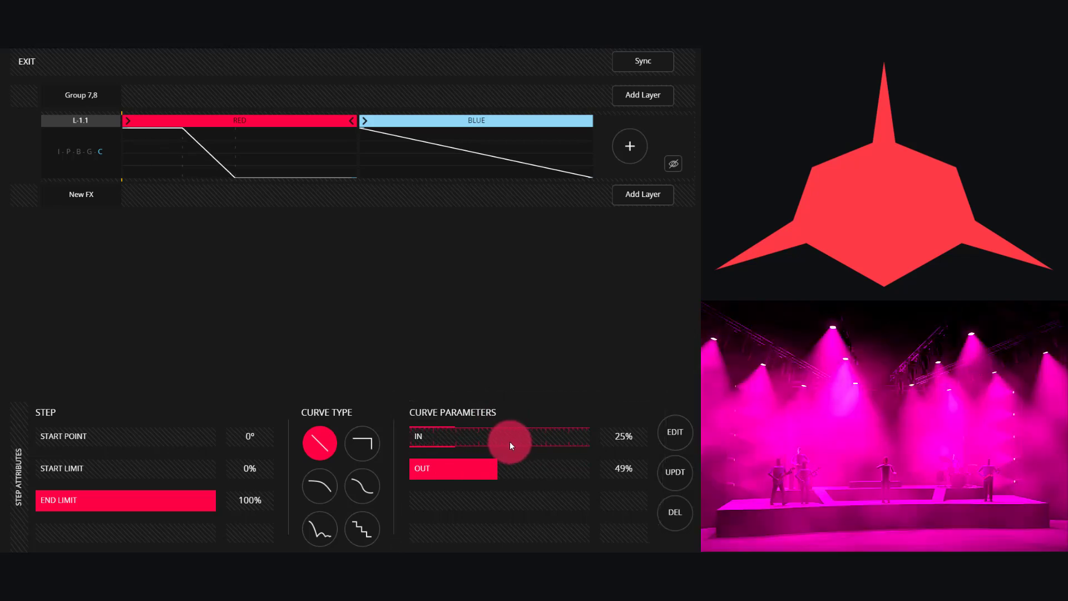
click(156, 125)
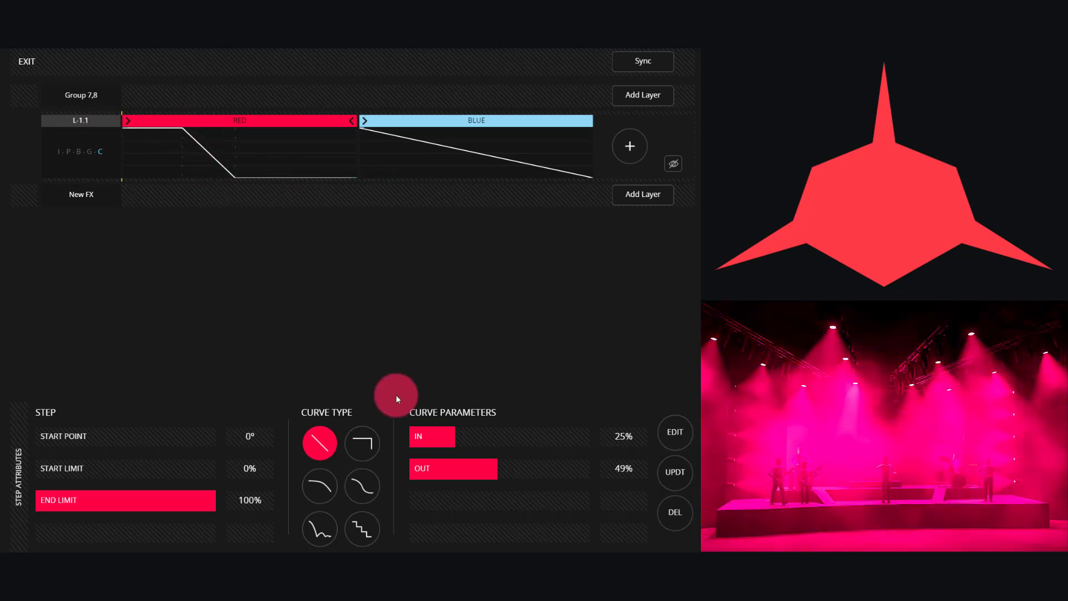
drag(445, 441, 345, 442)
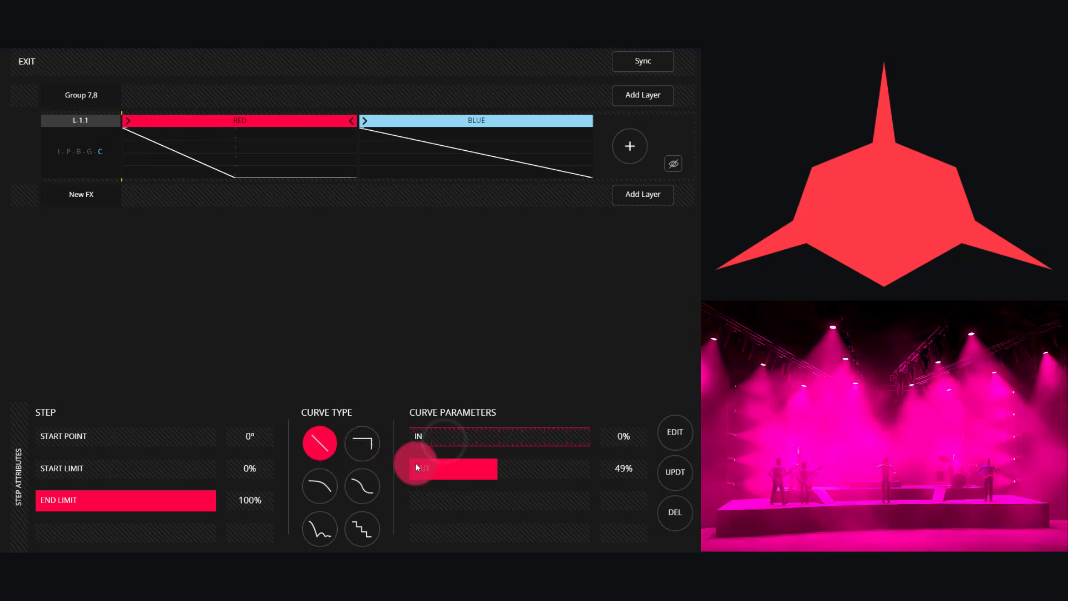
drag(415, 468, 631, 473)
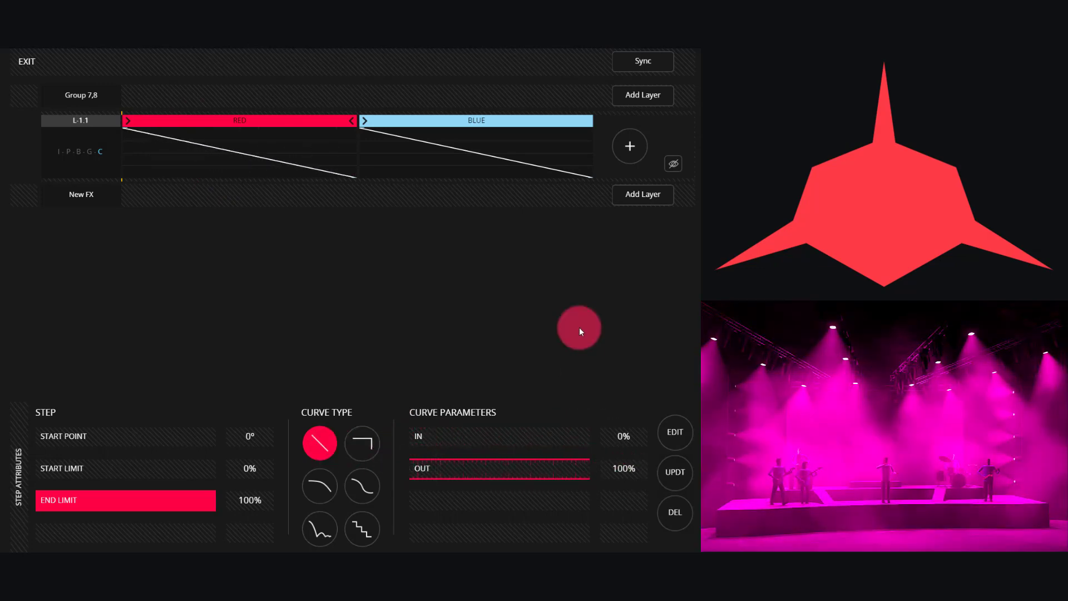
drag(578, 327, 579, 327)
Try the snap curve, the single-bend curve at 70% strength, and the S-shaped curve on the RED step
click(359, 440)
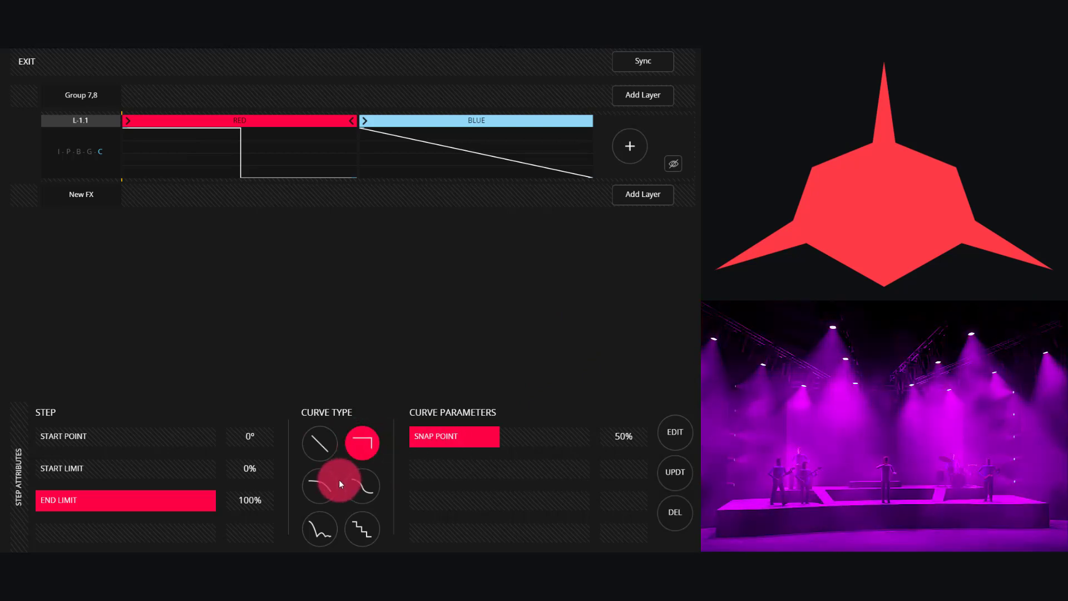
click(325, 486)
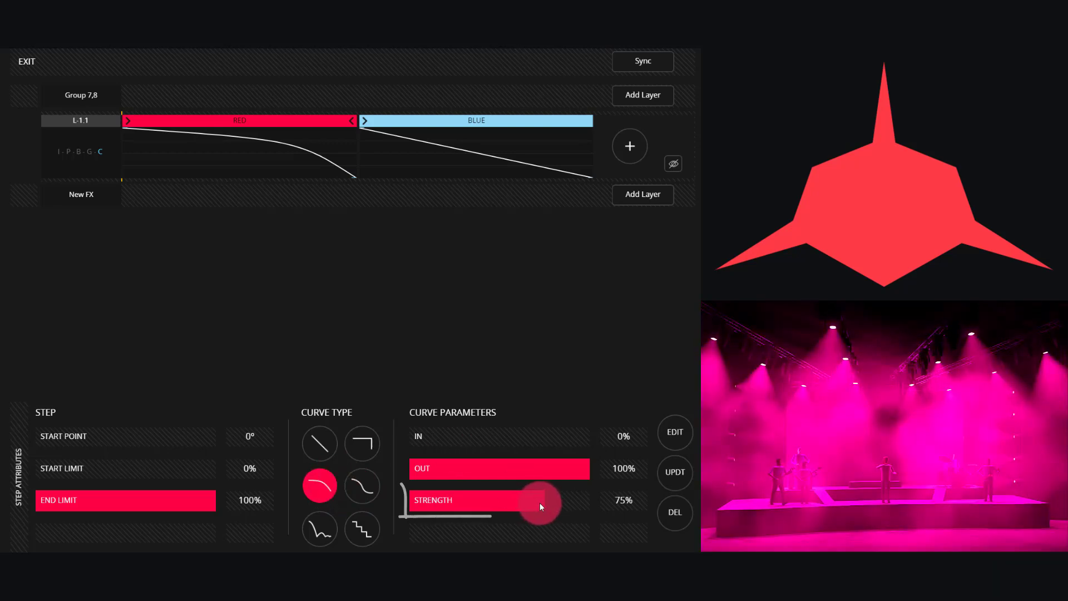
drag(540, 502, 470, 493)
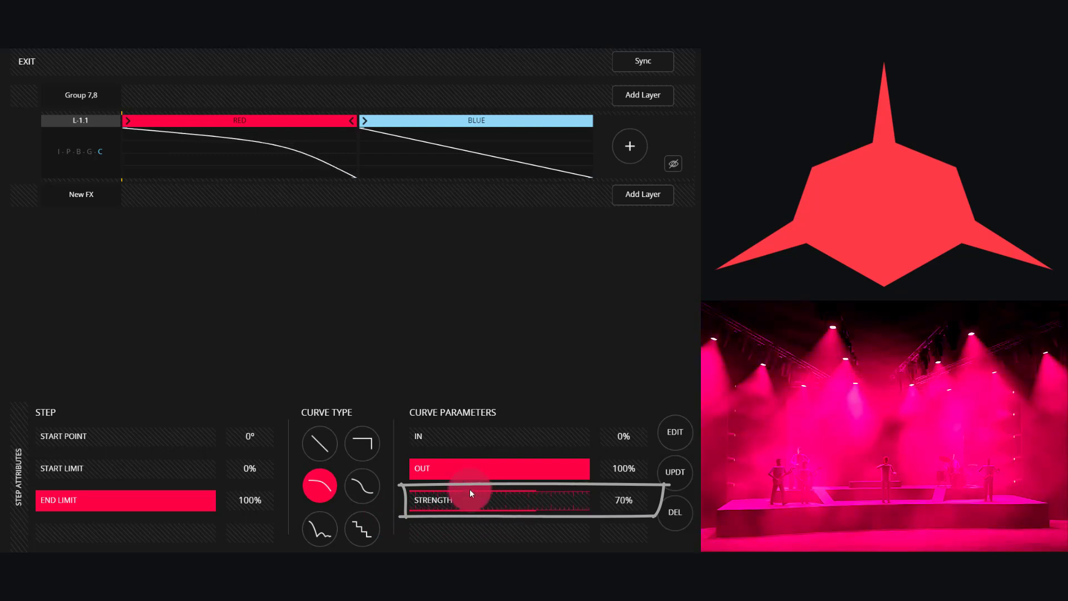
click(364, 481)
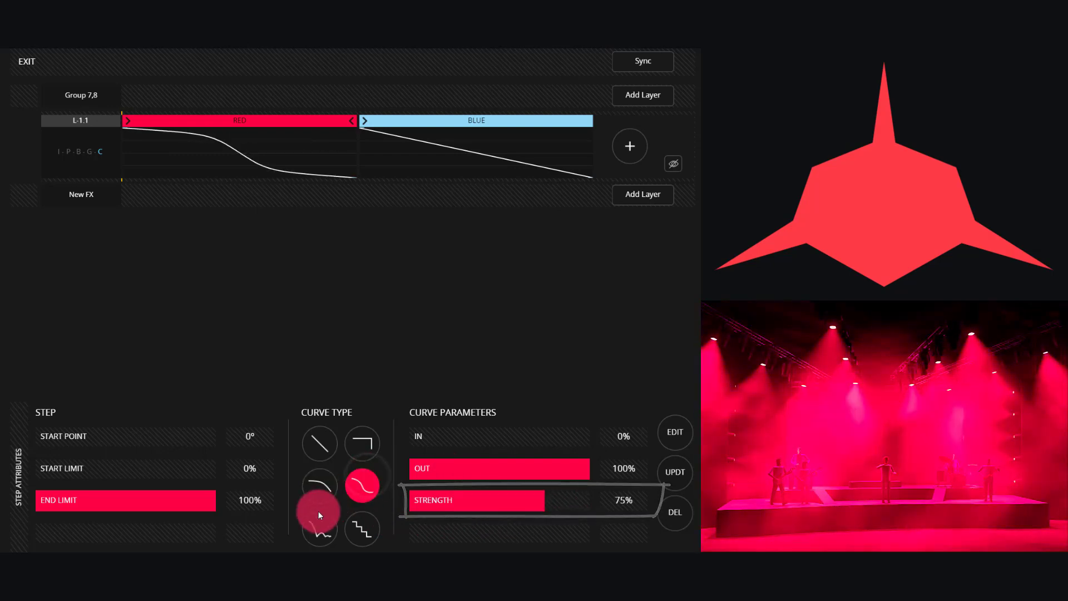
Compare the bouncing and stair-step curves on the RED step, trying 10 jumps on the stair-step curve and restoring it to 4
click(313, 520)
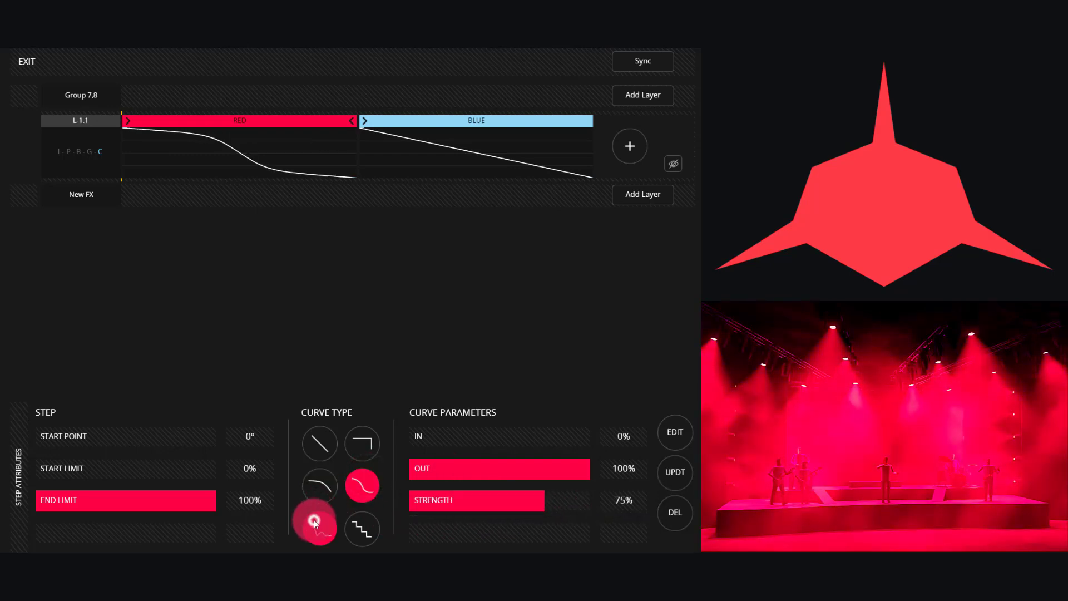
click(355, 522)
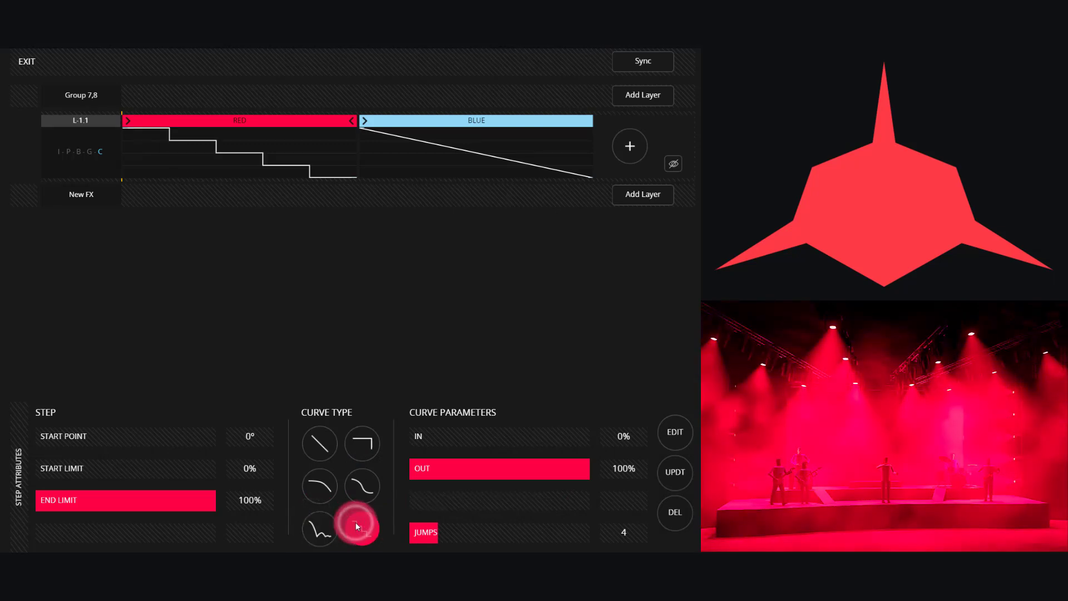
click(330, 523)
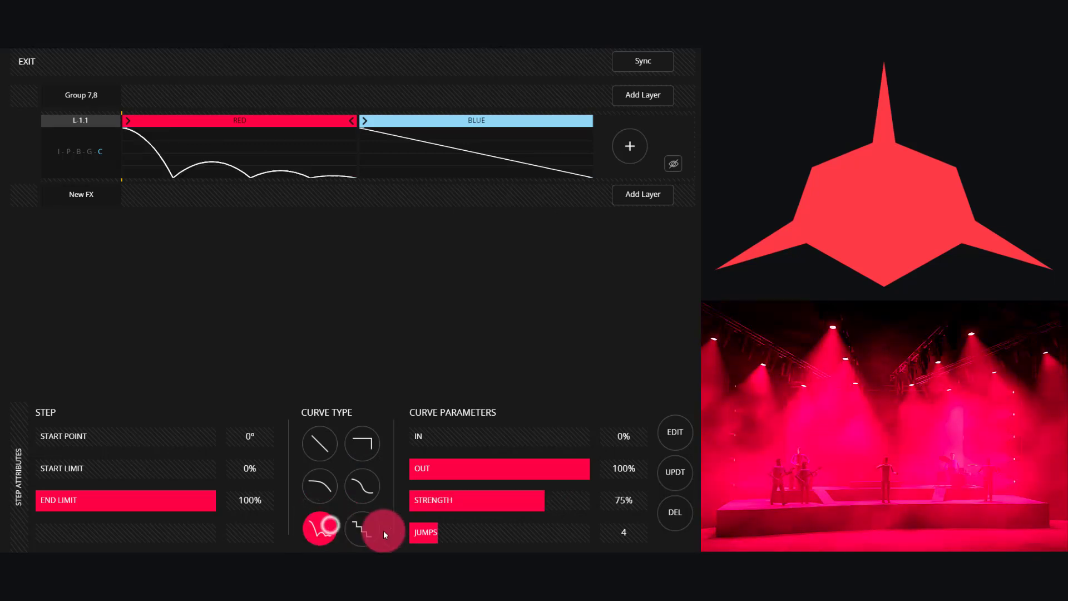
click(422, 529)
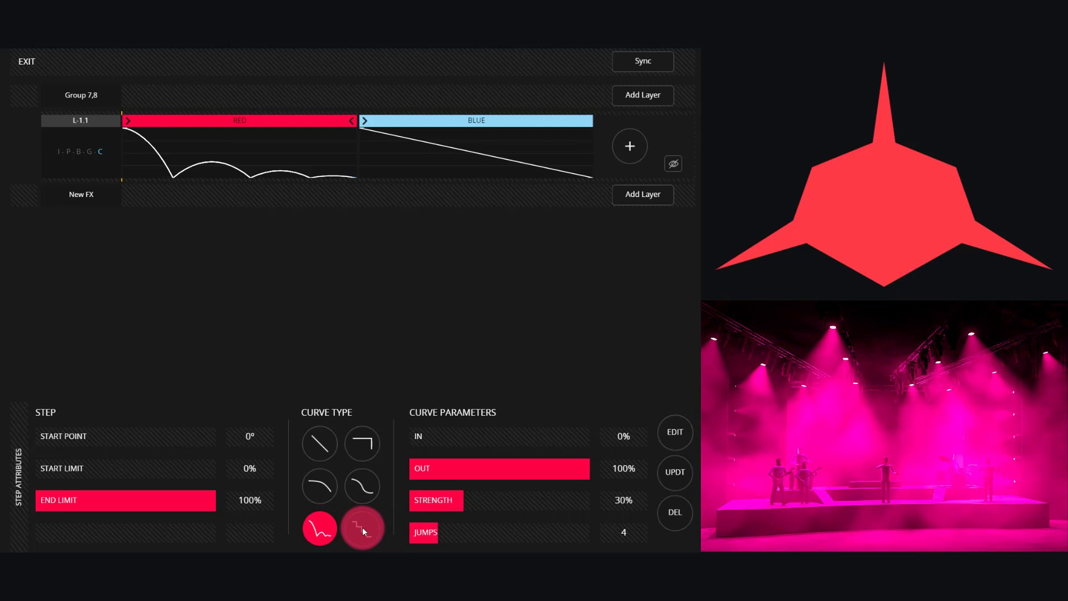
click(376, 529)
click(321, 526)
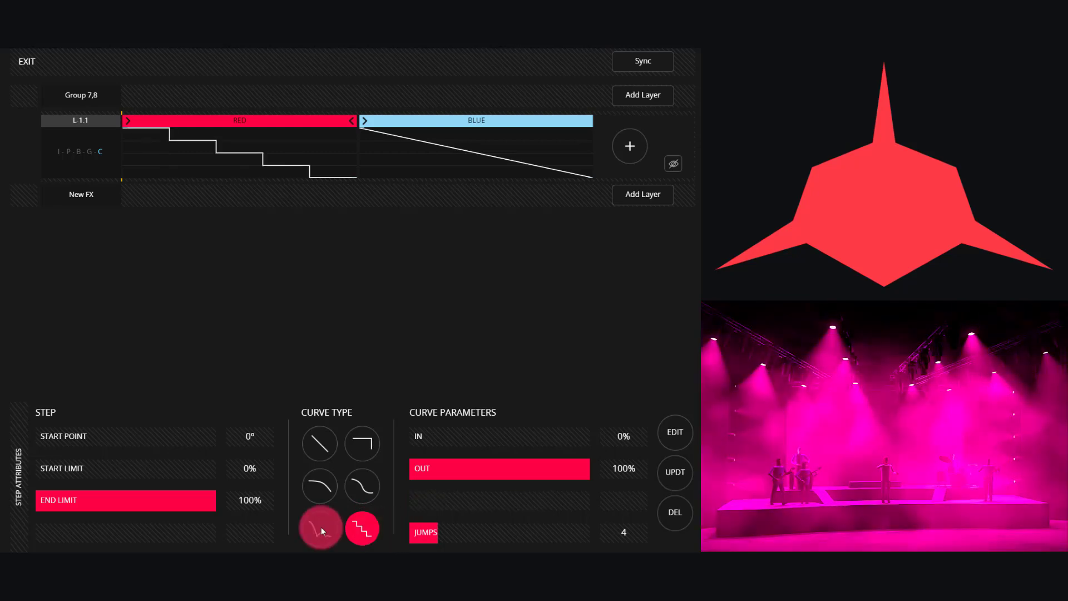
drag(445, 535, 536, 543)
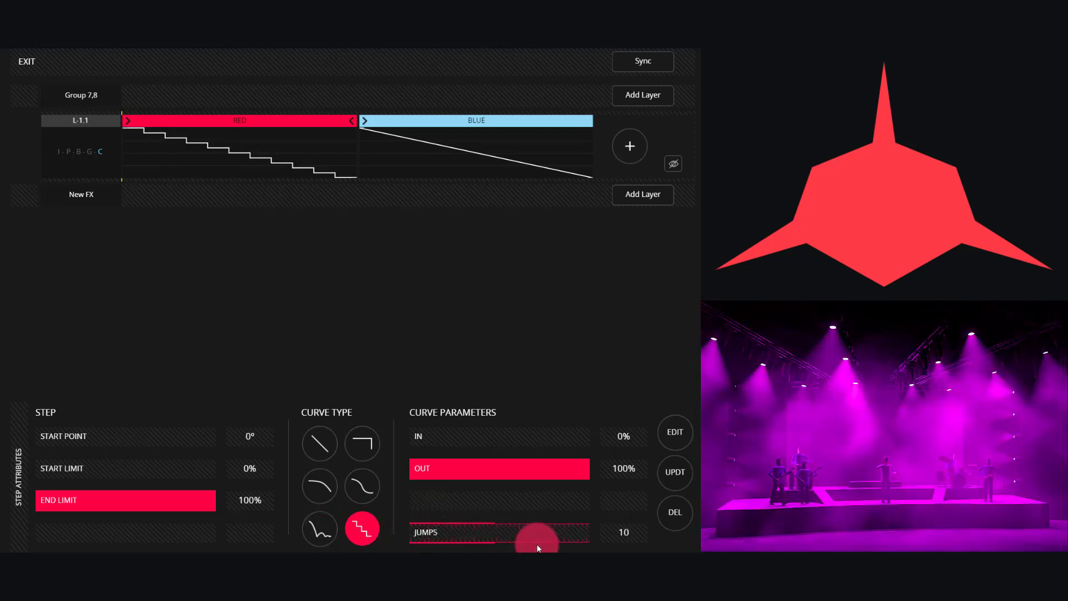
drag(496, 538, 405, 536)
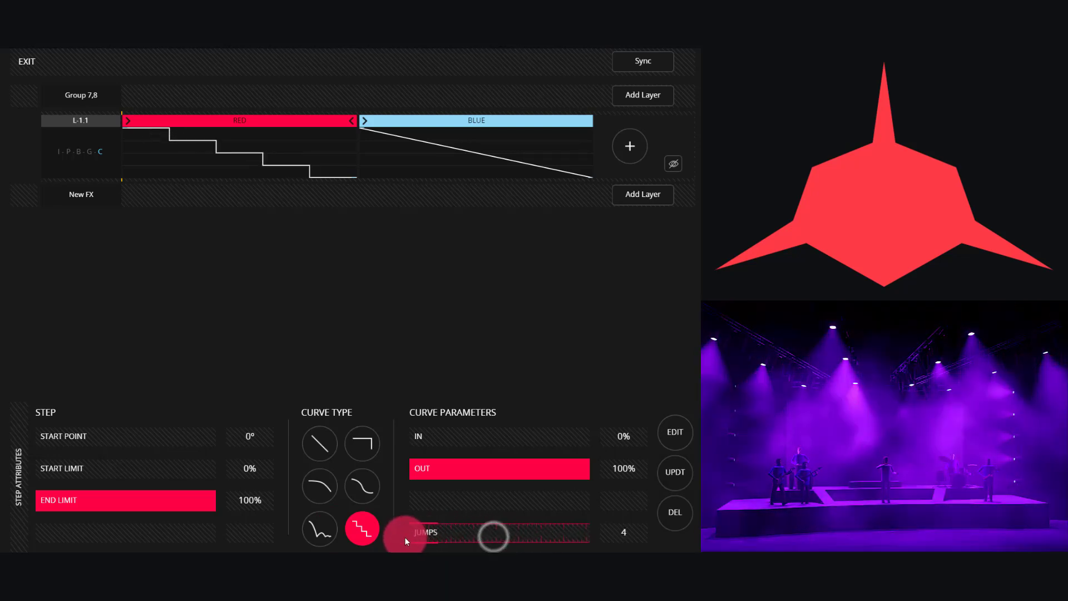
Give the RED step an S-shaped curve with 87% strength and shorten it by moving the BLUE step's start to 50°
click(327, 437)
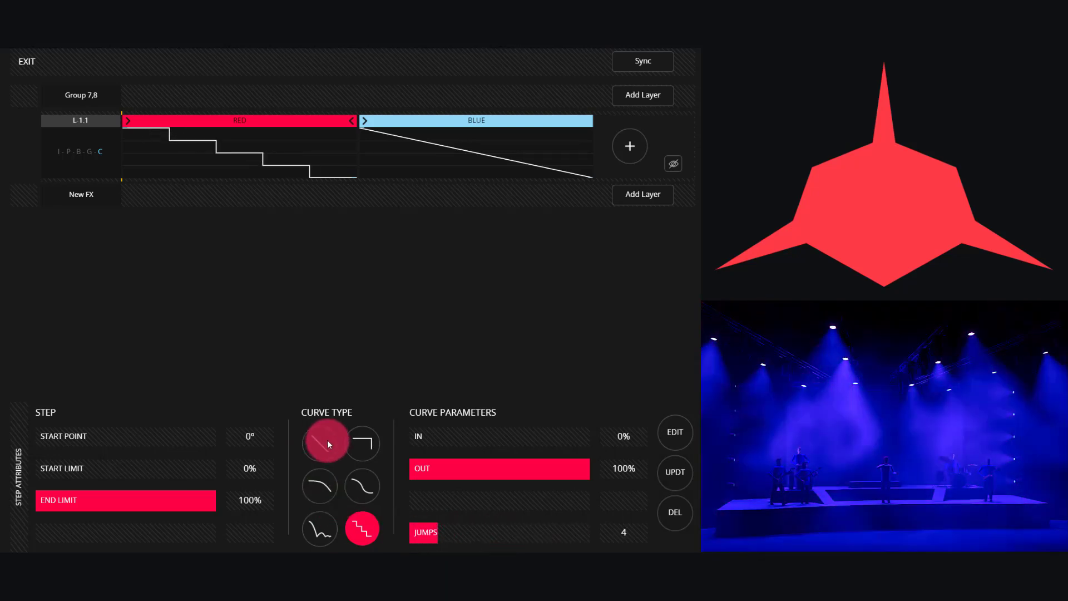
click(355, 477)
drag(482, 502, 528, 503)
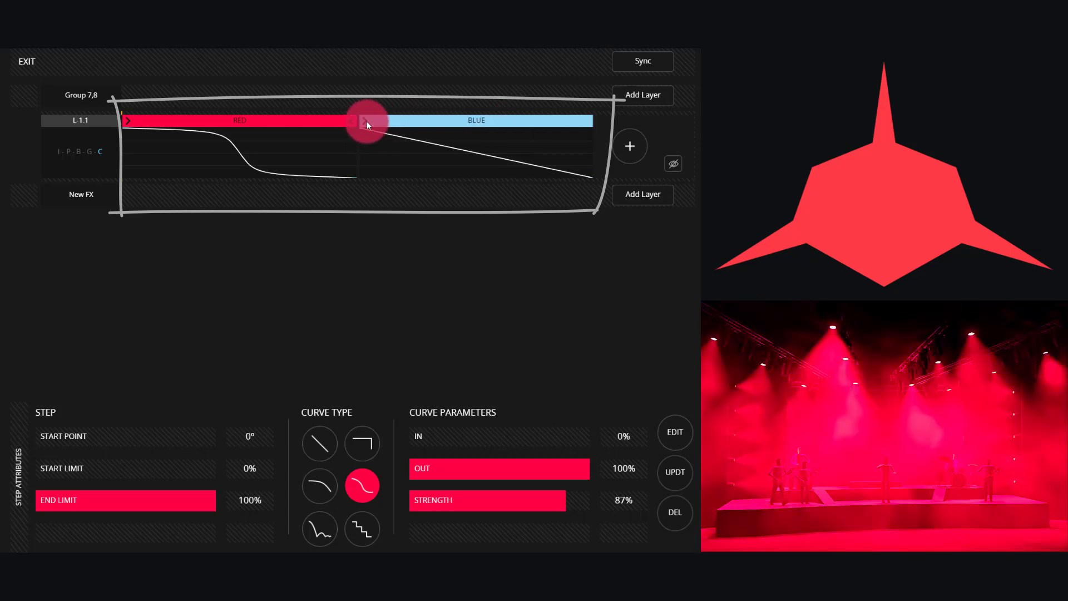
drag(366, 121, 188, 133)
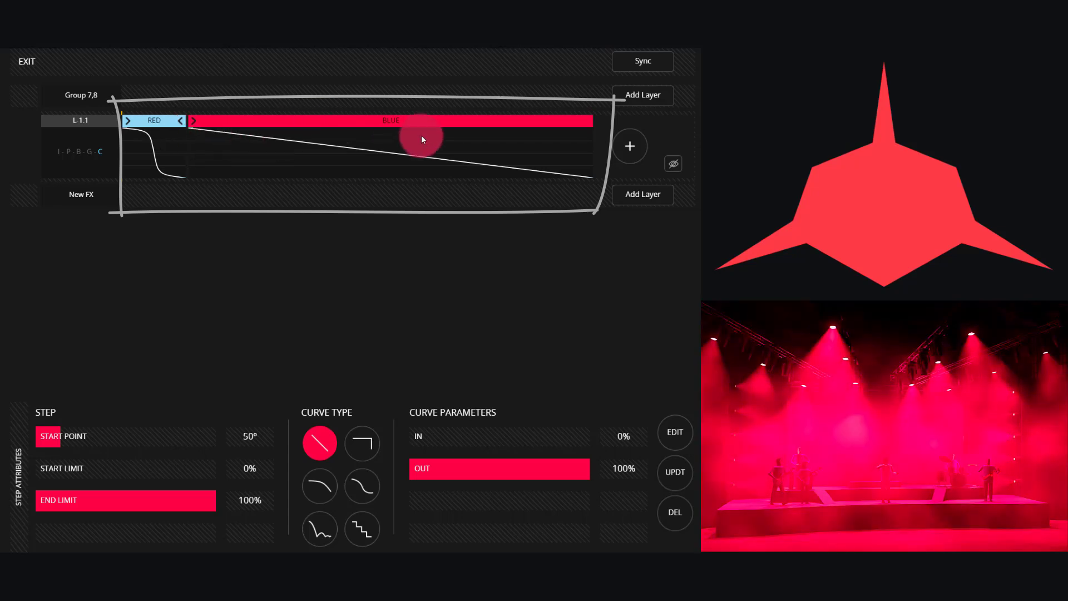
Add a CYAN color step to layer L-1.1 and move its start point to 241°
click(620, 143)
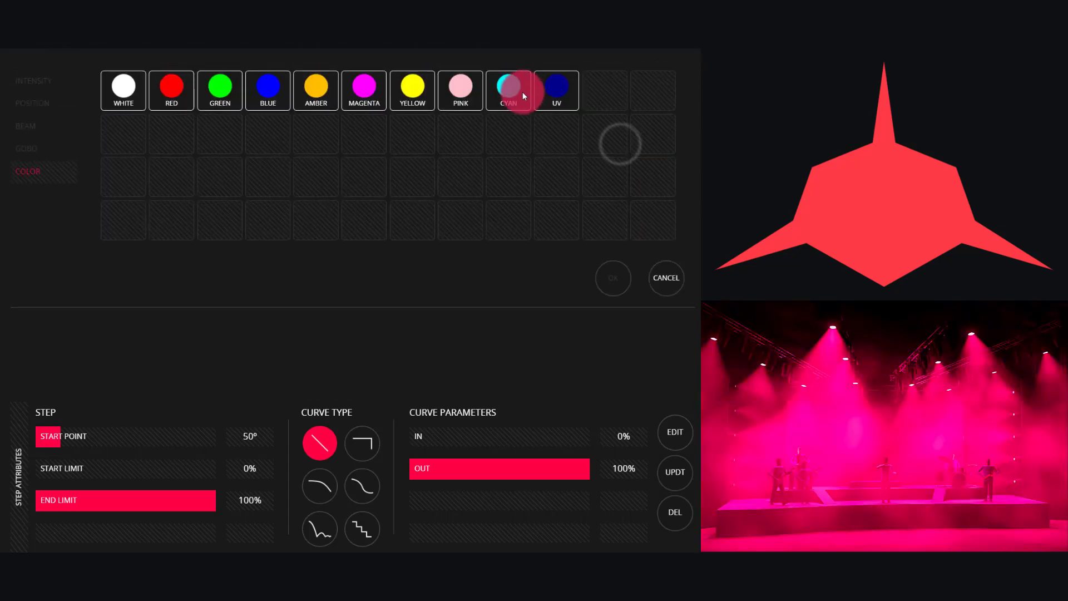
click(522, 96)
click(612, 278)
click(524, 151)
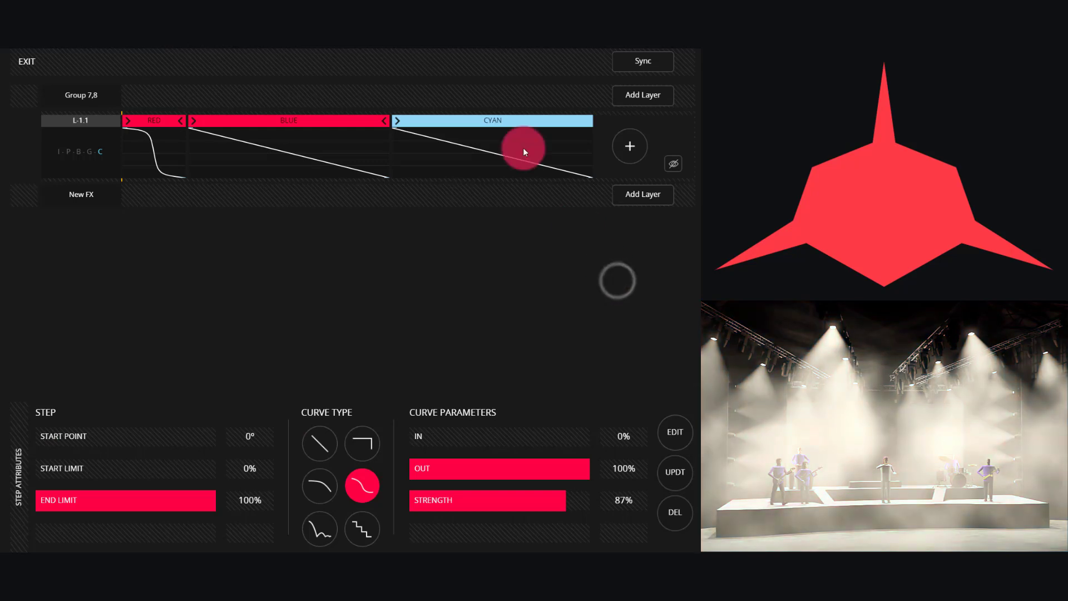
drag(395, 124, 442, 126)
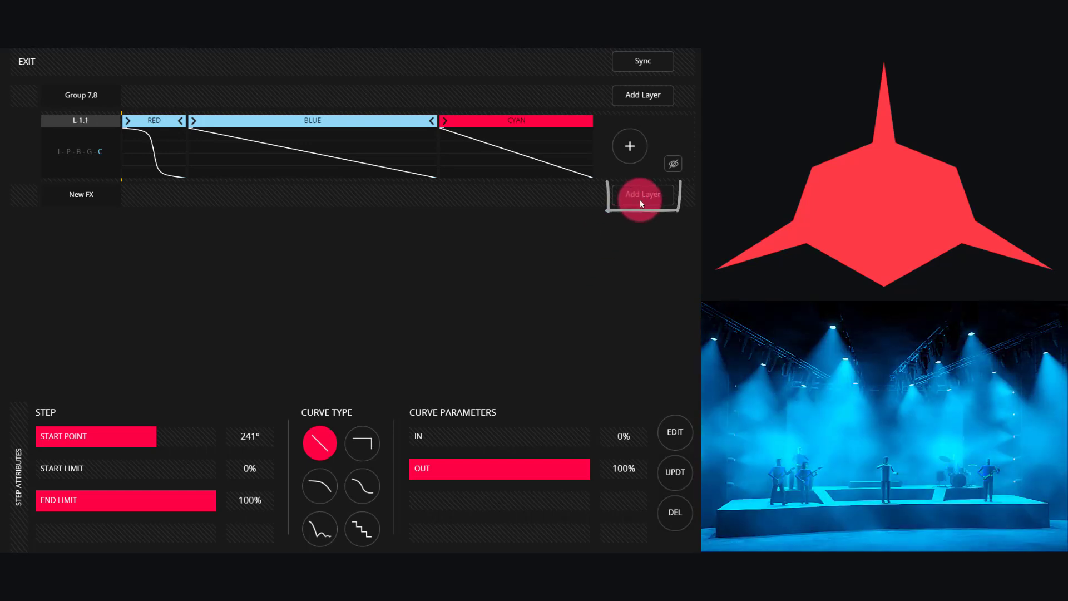
Add a first layer to a new effect for Group 7,8
click(639, 195)
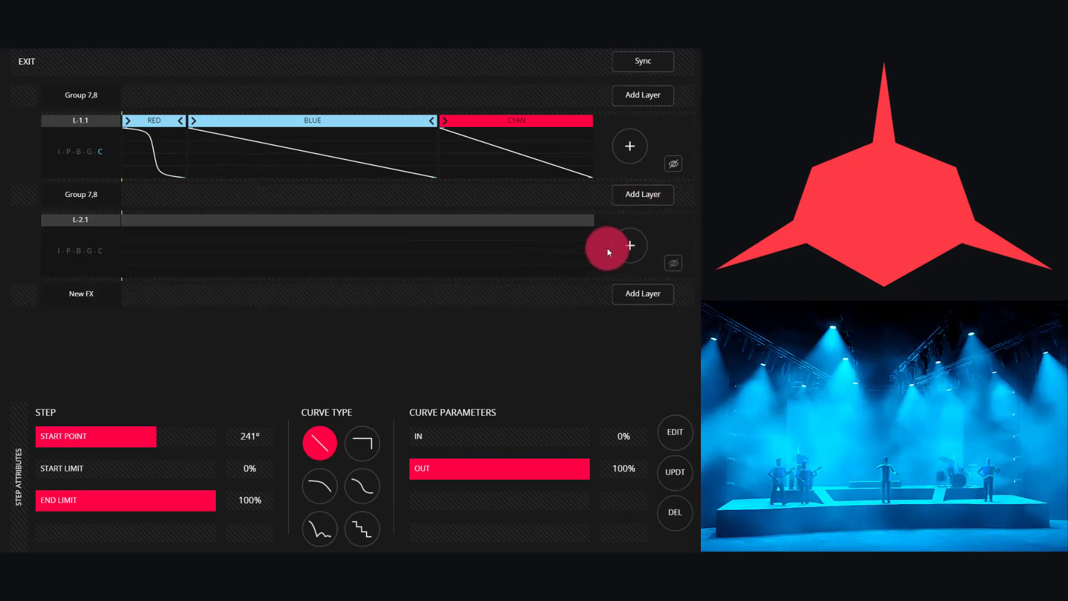
Browse the Intensity, Position, Beam, Gobo and Color palettes available for a step on layer L-2.1, then cancel the selection
click(615, 248)
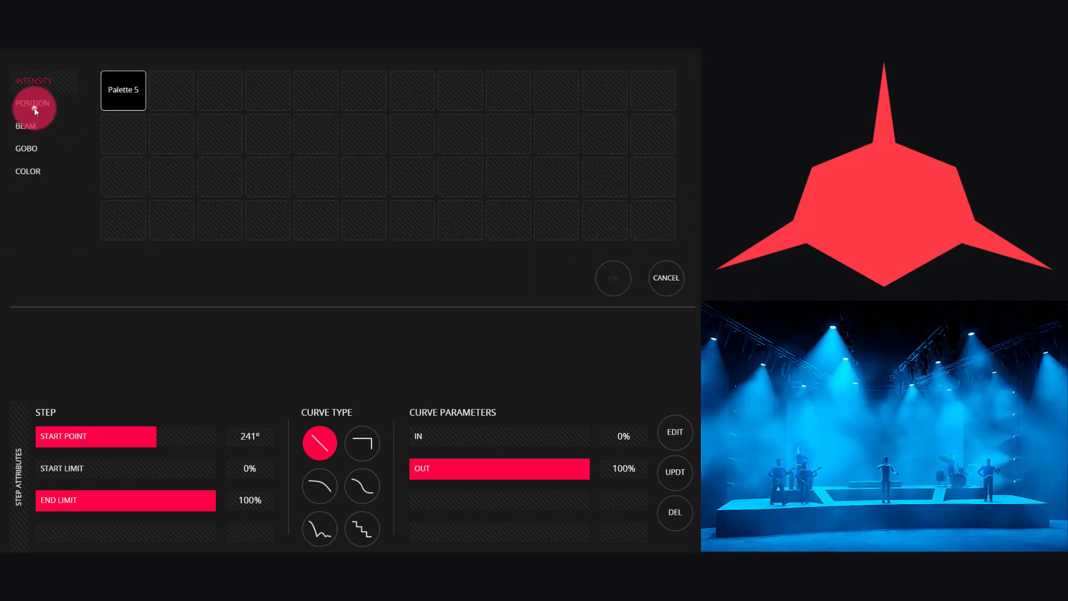
click(35, 105)
click(37, 172)
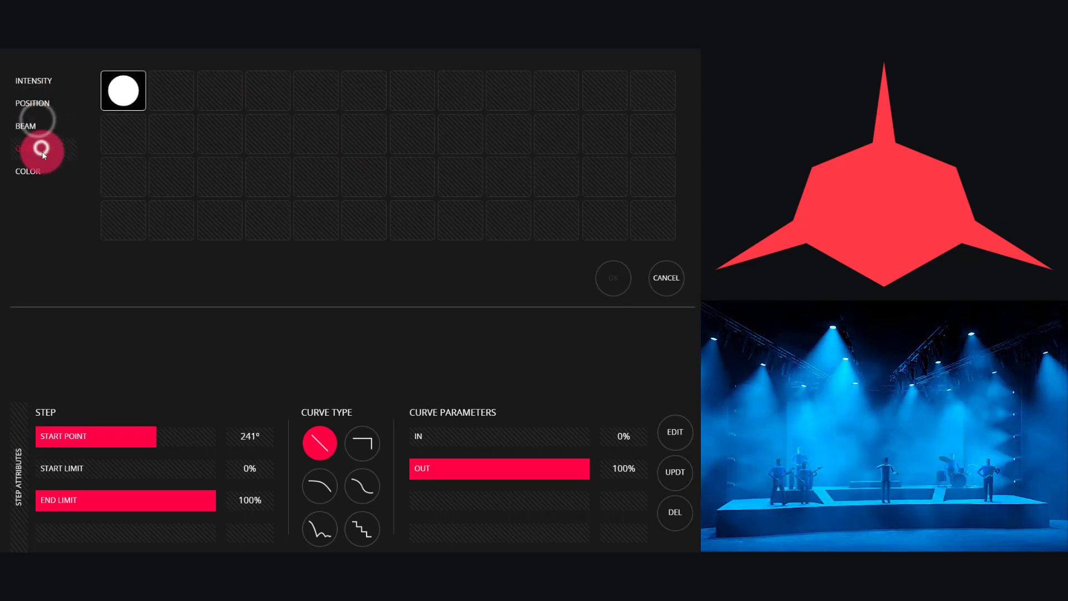
click(34, 87)
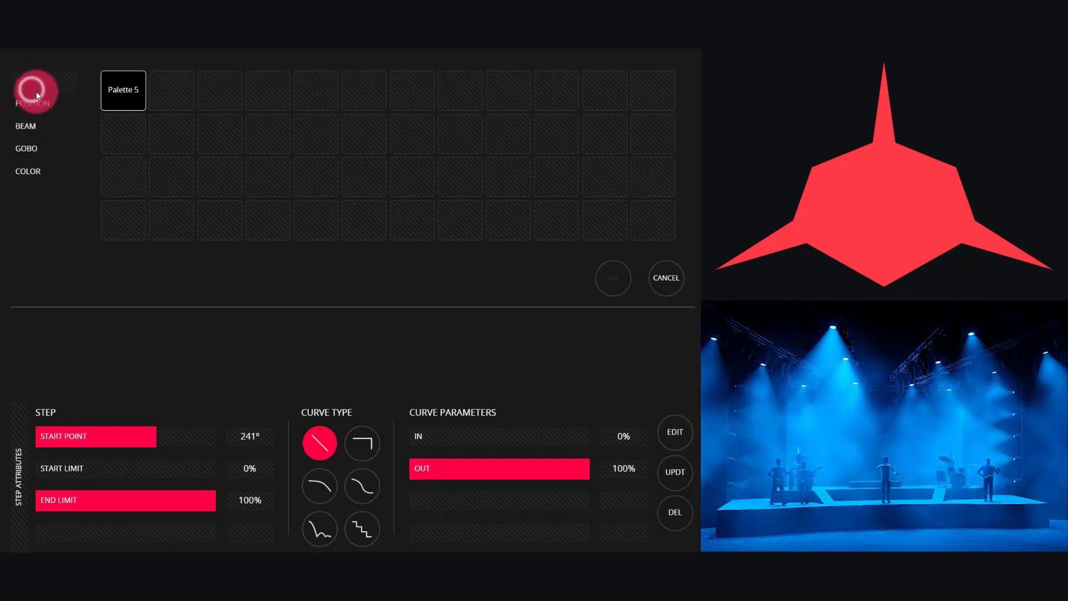
click(59, 97)
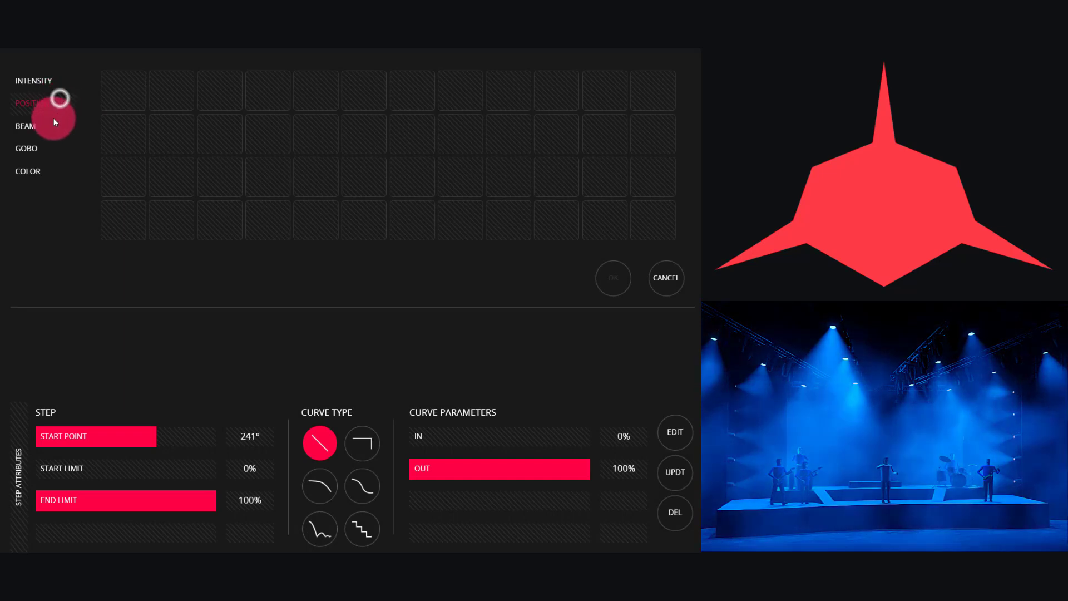
click(35, 124)
click(39, 145)
click(42, 170)
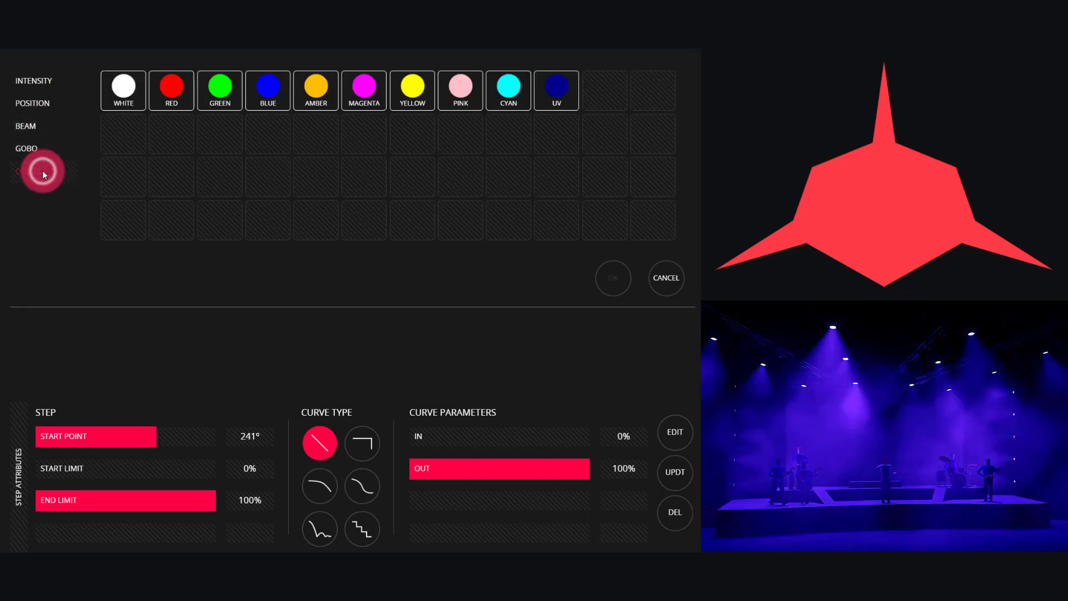
click(678, 278)
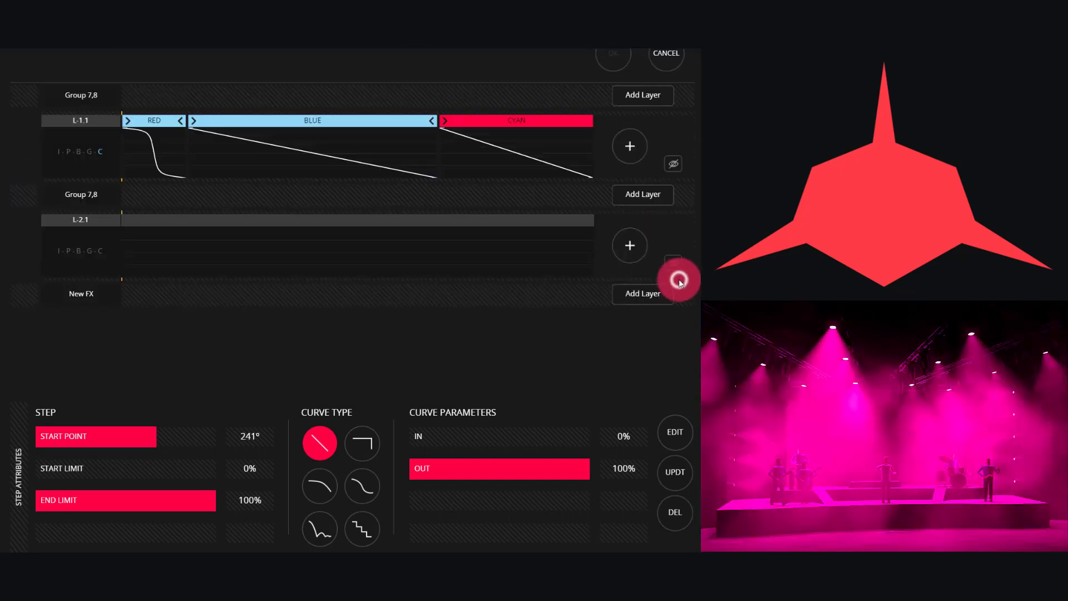
Leave the FX editor, clear the current values, and light up the MMX WB group with Find
click(10, 56)
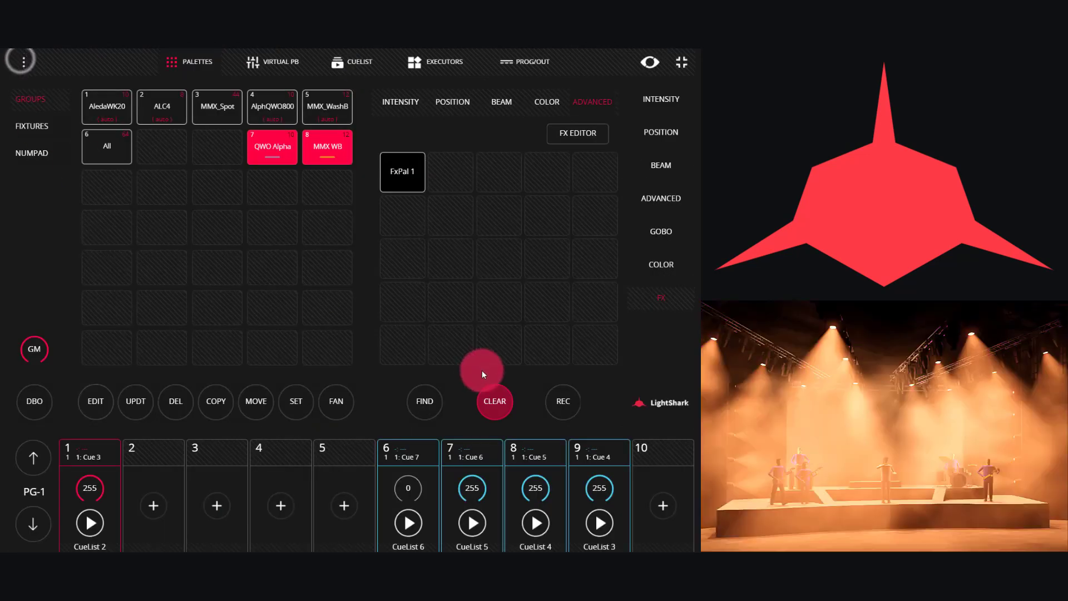
click(489, 402)
click(398, 293)
click(328, 158)
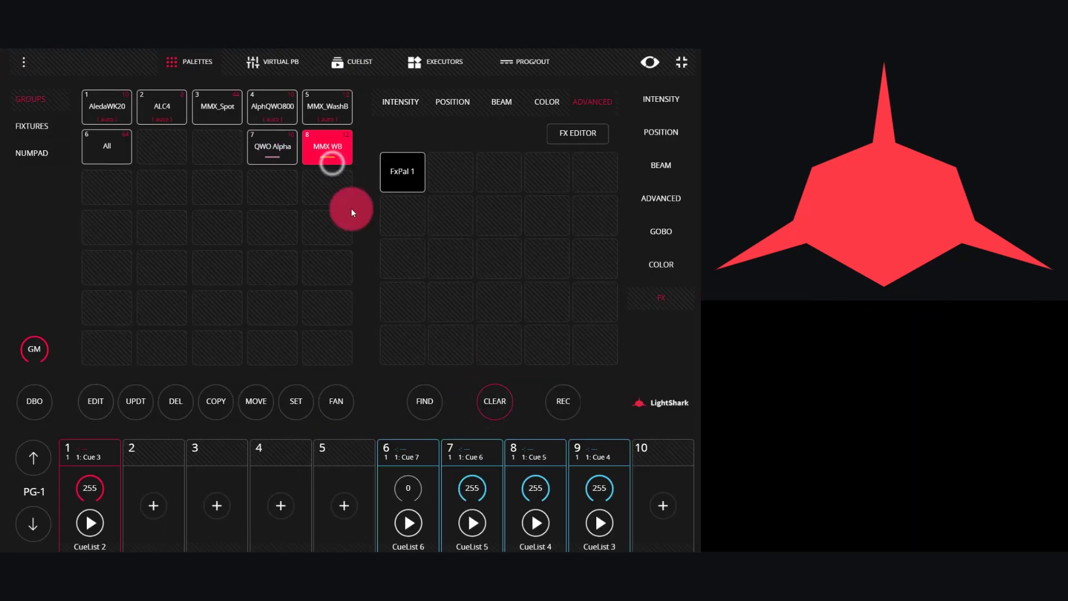
click(437, 403)
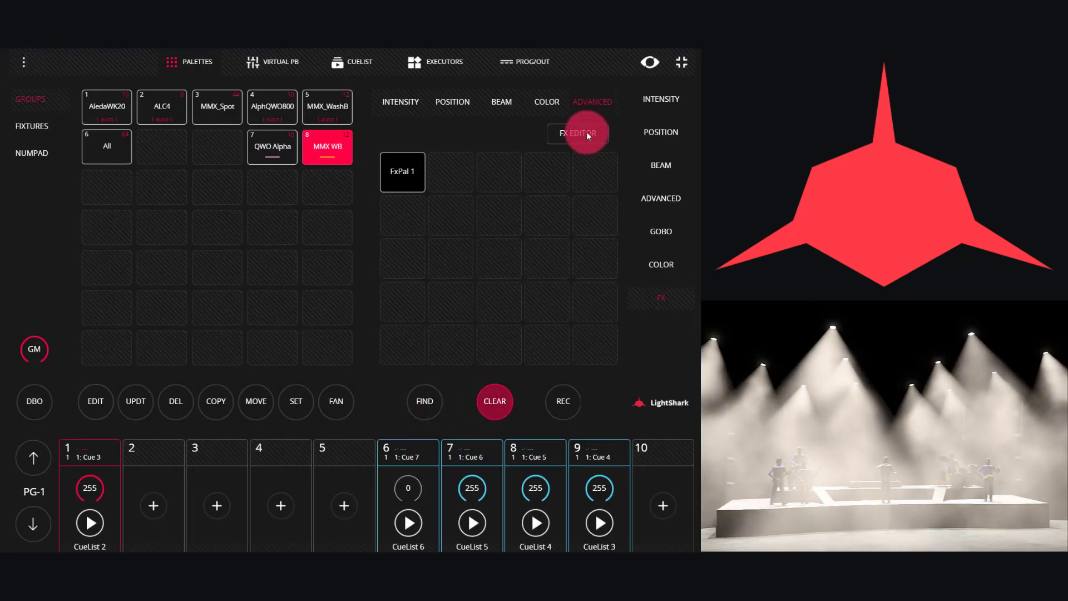
Create an effect layer L-1.1 for MMX WB in the FX editor with a RED color step
click(586, 132)
click(643, 95)
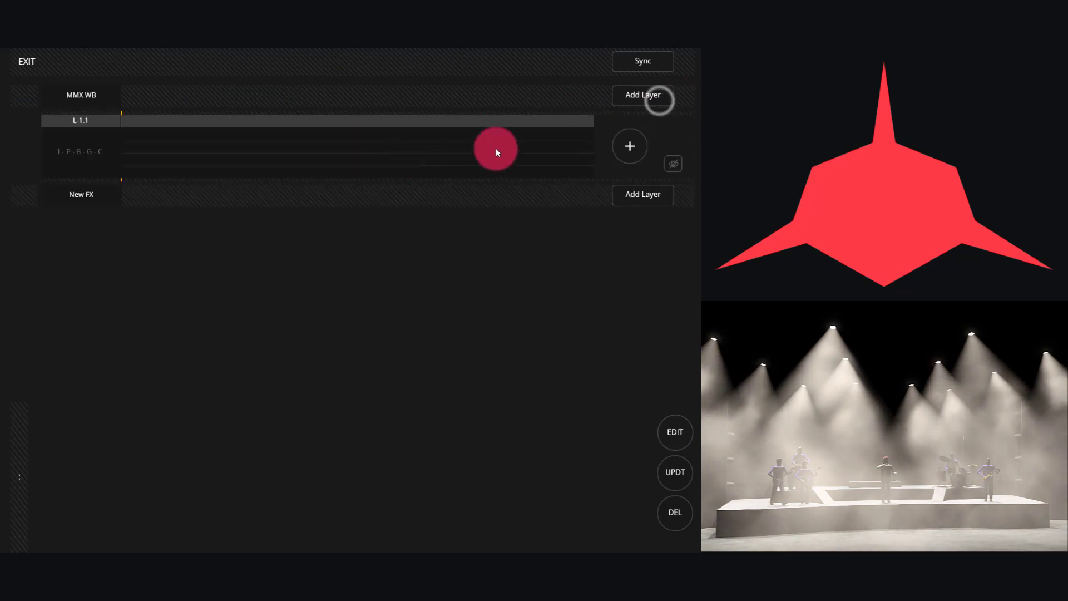
click(629, 151)
click(205, 102)
click(52, 160)
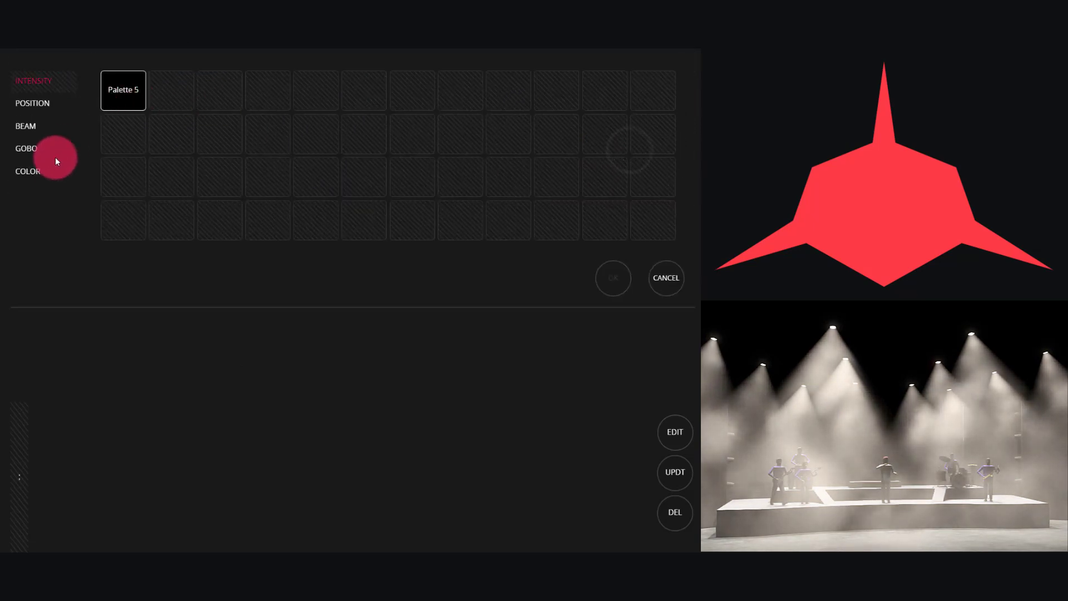
click(35, 170)
click(172, 86)
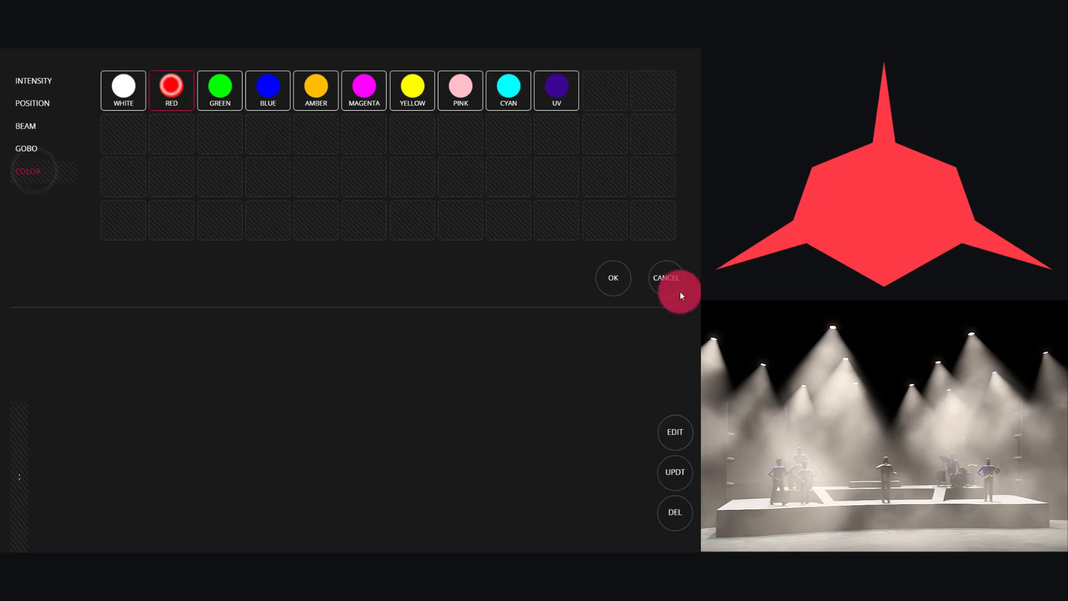
click(614, 275)
Add an AMBER color step to layer L-1.1 after the RED step
click(615, 151)
click(369, 86)
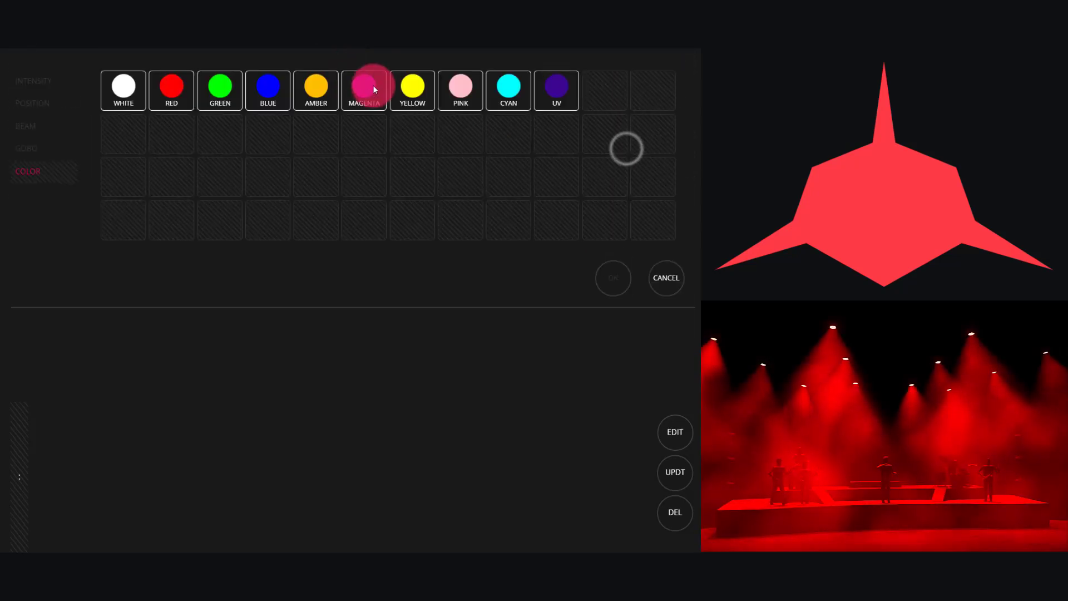
click(310, 94)
click(612, 279)
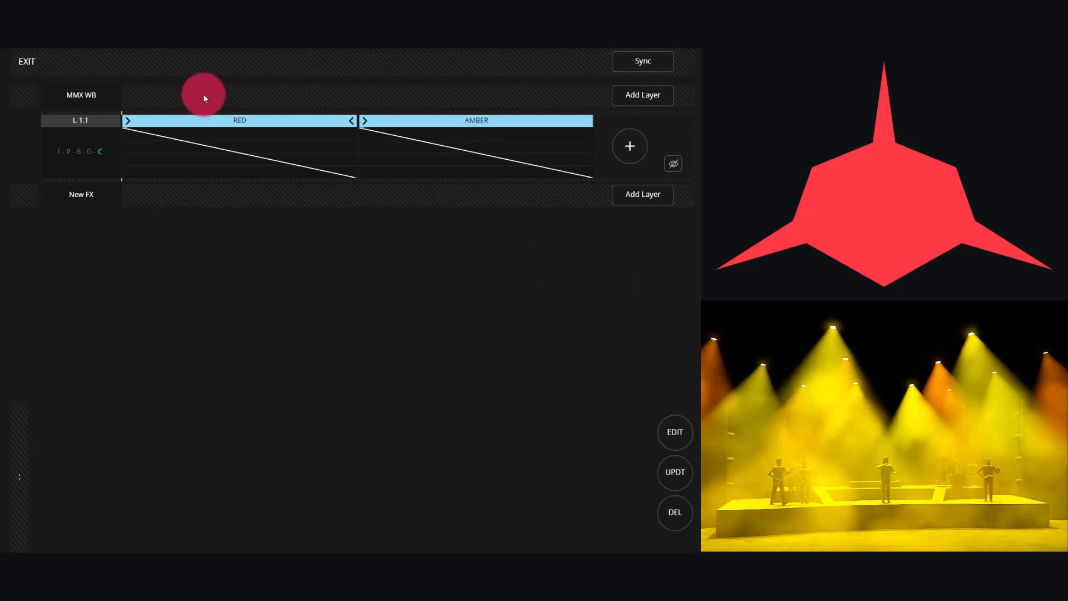
Try the STEPS selection mode and a Repeat value of 4 on the MMX WB color effect, and return Repeat to 1
click(96, 97)
click(548, 441)
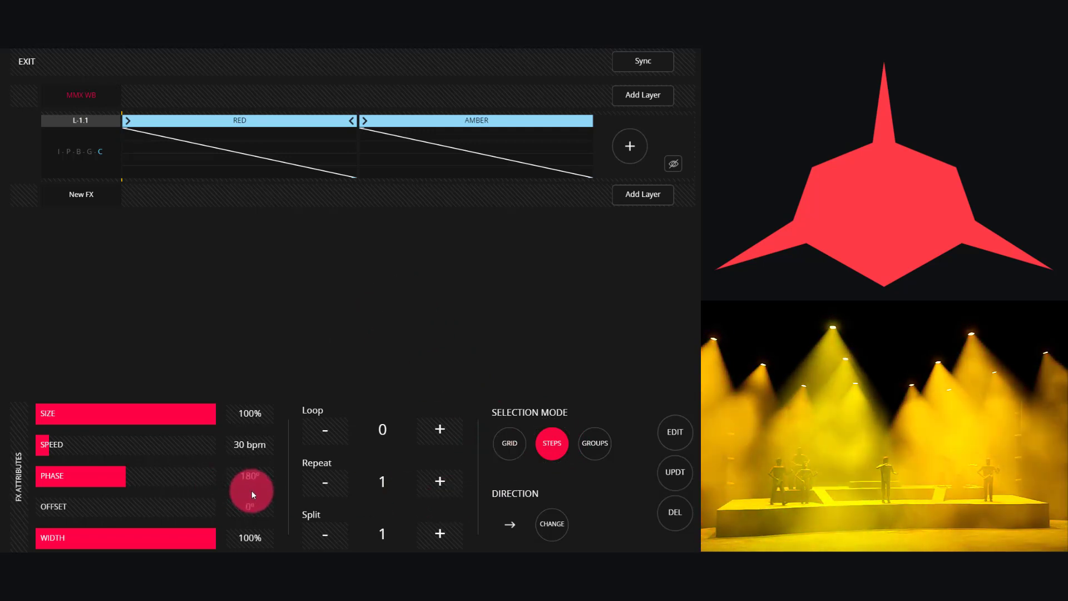
click(450, 485)
click(451, 486)
click(450, 485)
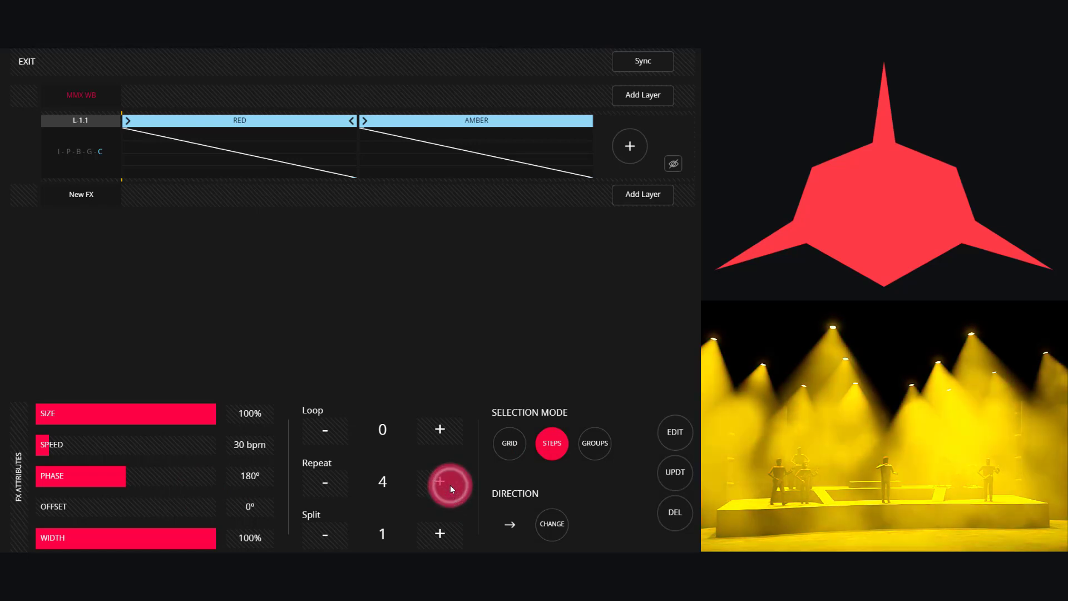
click(340, 483)
click(339, 483)
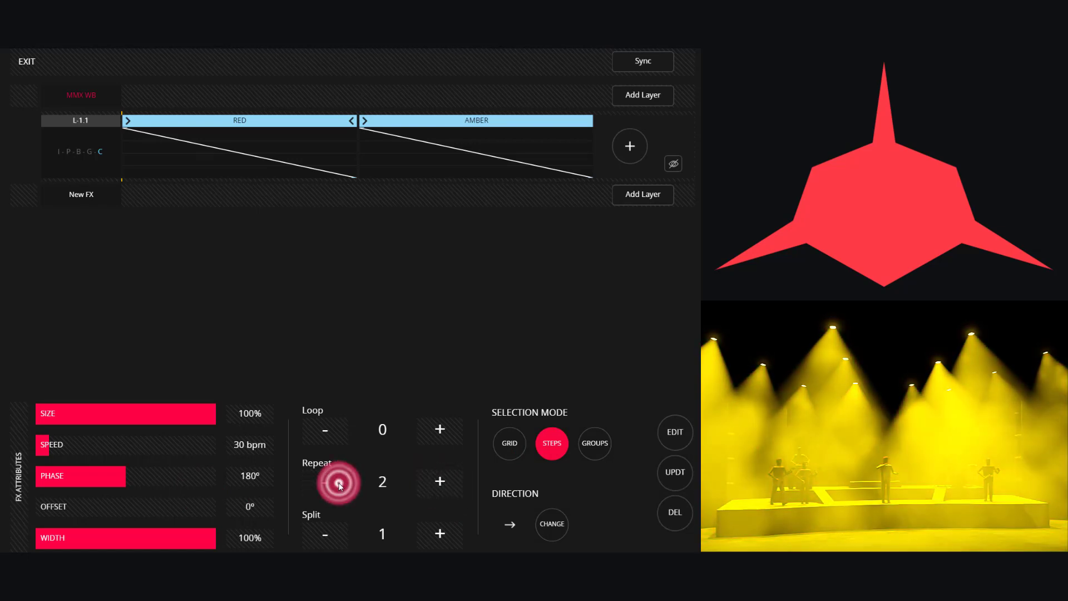
click(338, 483)
Set the MMX WB color effect's phase to 202° and its selection mode to GRID
drag(121, 479, 186, 481)
click(473, 266)
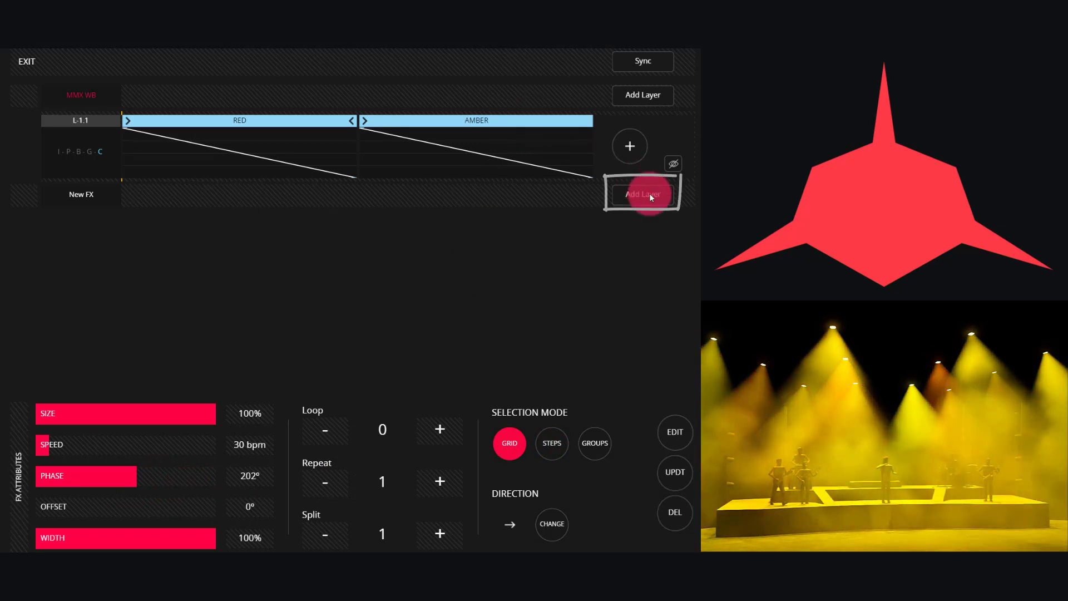
Create a second effect for MMX WB with a layer L-2.1 containing the gobo1_2 step
click(649, 194)
click(618, 246)
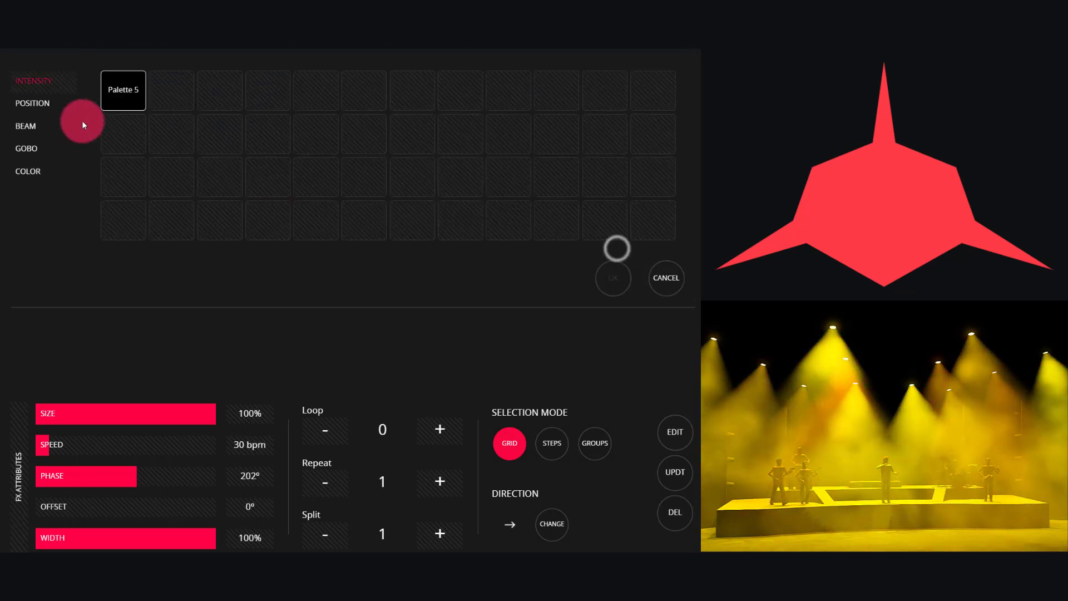
click(25, 126)
click(27, 148)
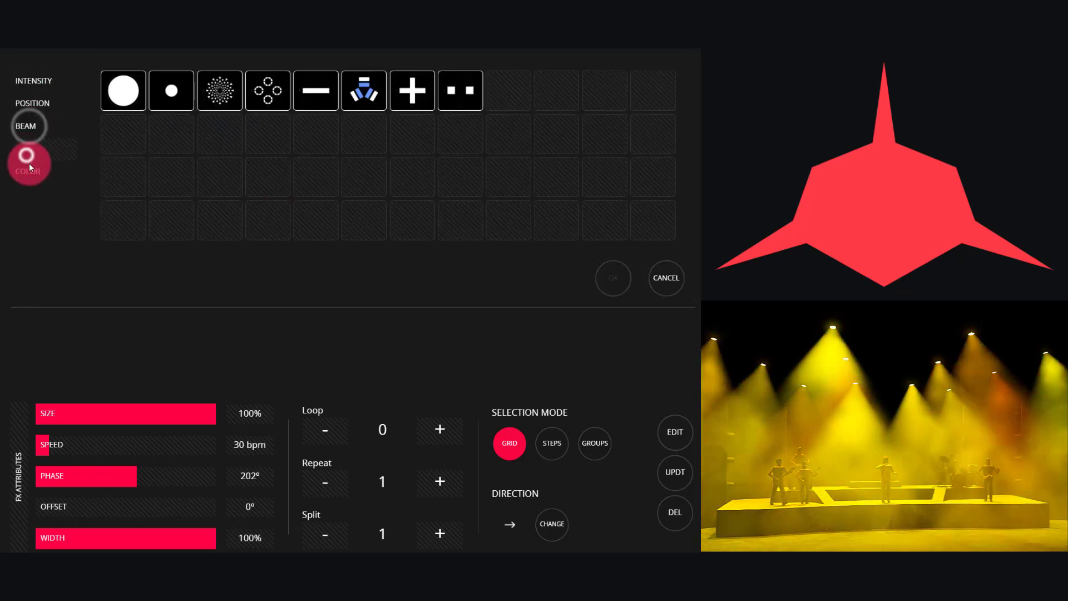
click(272, 69)
click(210, 95)
click(614, 278)
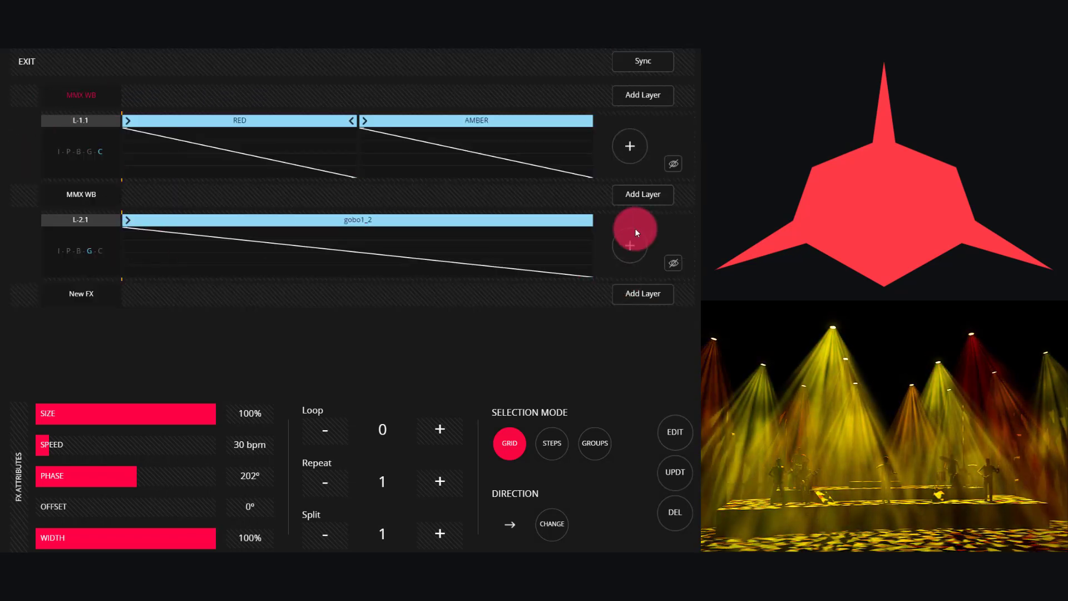
Add a gobo1_3 step to layer L-2.1 after the gobo1_2 step
click(628, 249)
click(167, 89)
click(248, 94)
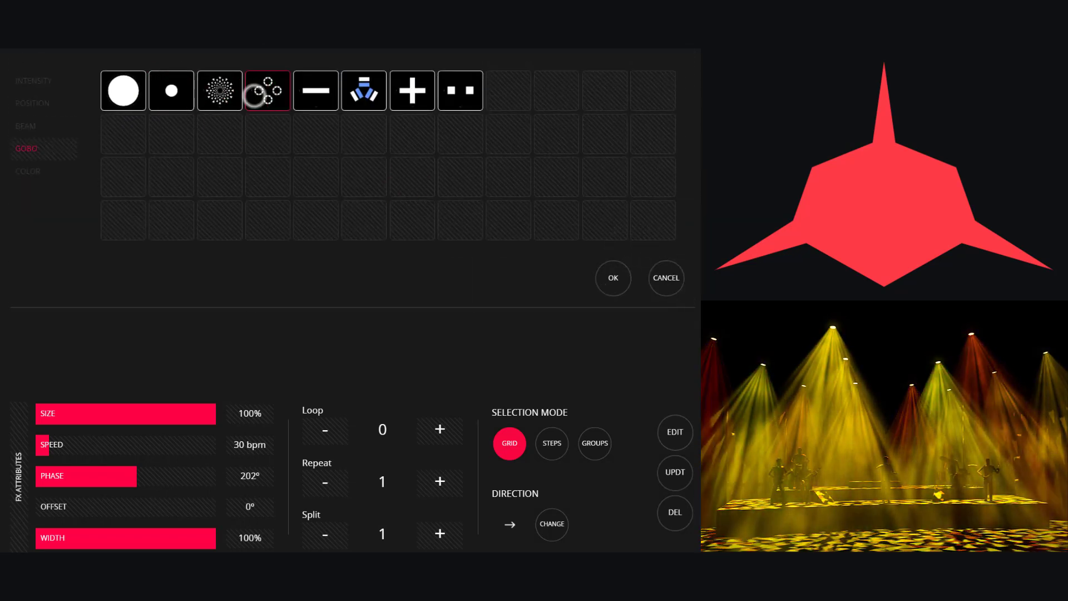
click(621, 289)
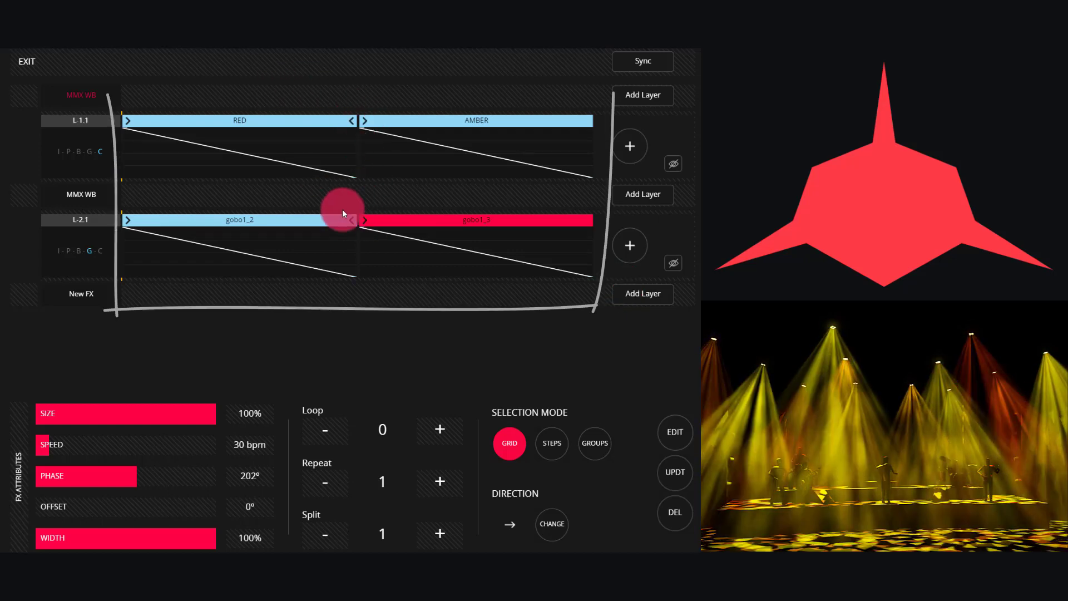
Move the AMBER step's start point to 129° and the gobo1_3 step's to 212°, and sync the effects
drag(358, 222, 409, 227)
drag(356, 120, 292, 121)
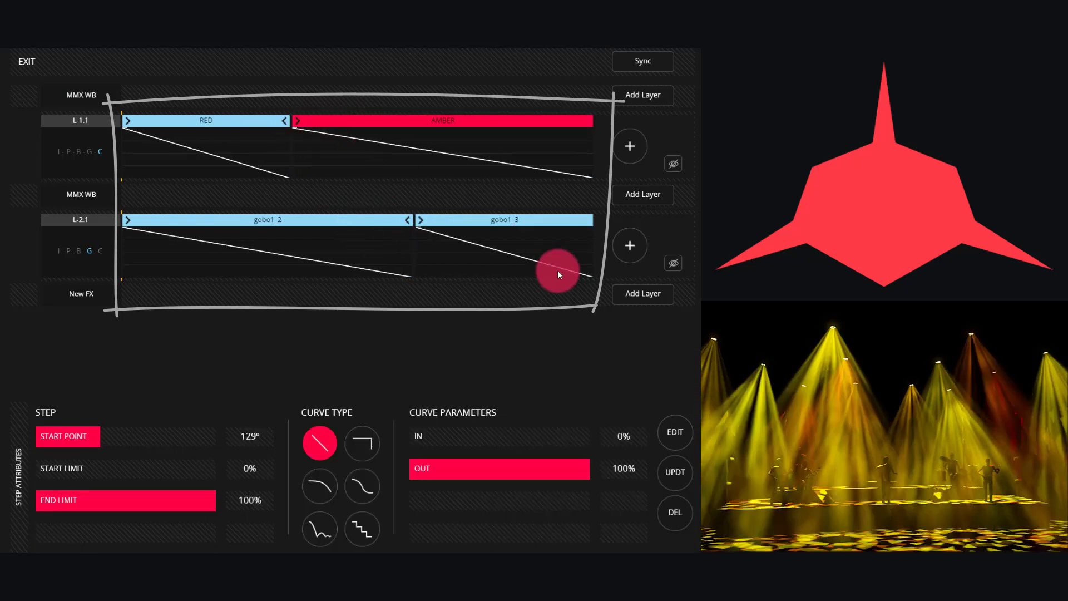
drag(420, 226, 411, 226)
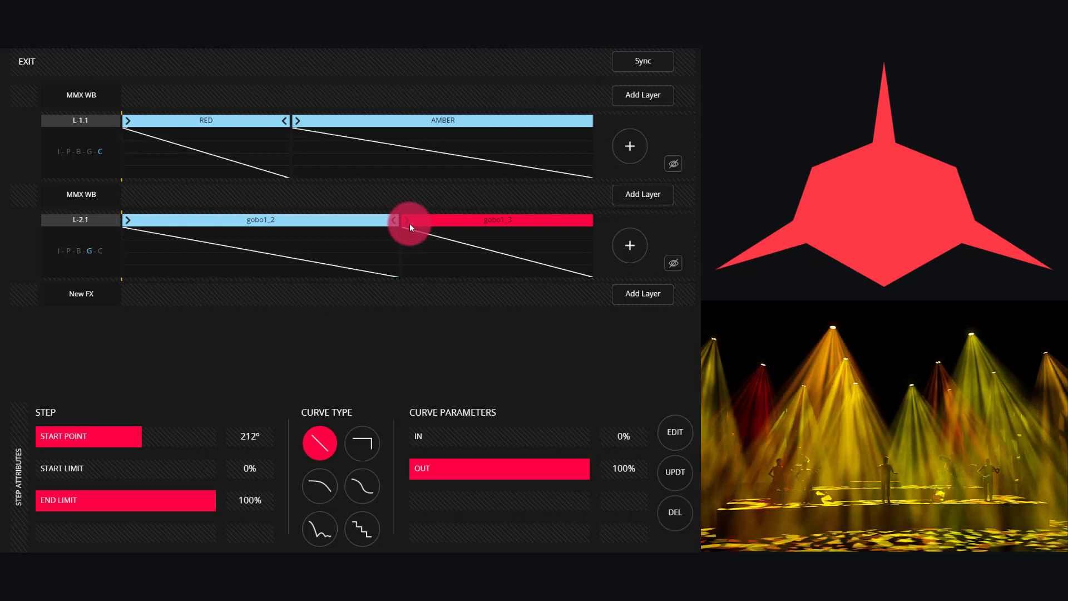
click(513, 324)
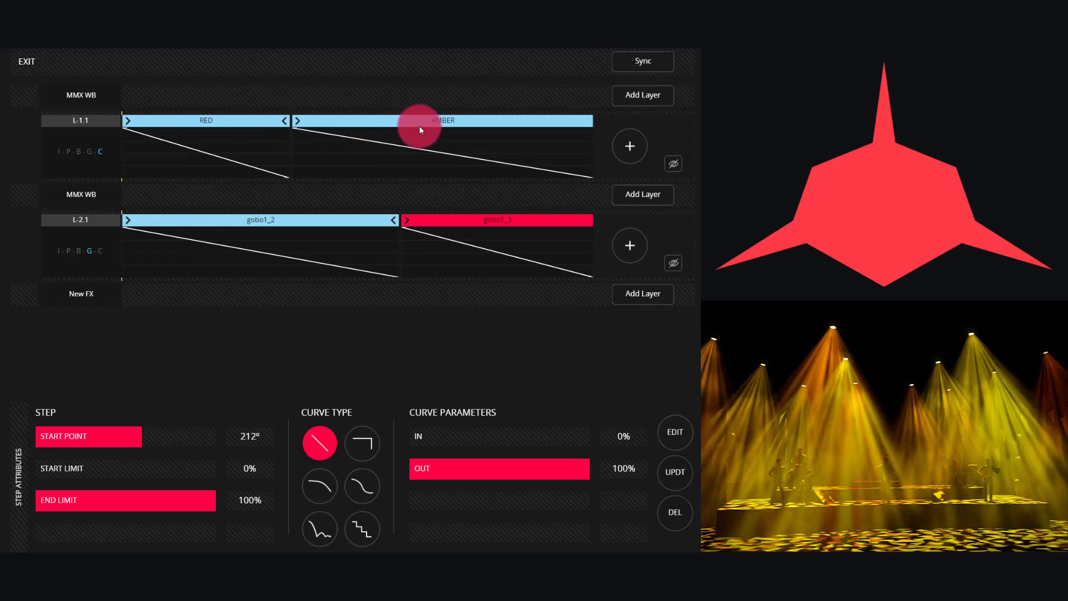
click(626, 71)
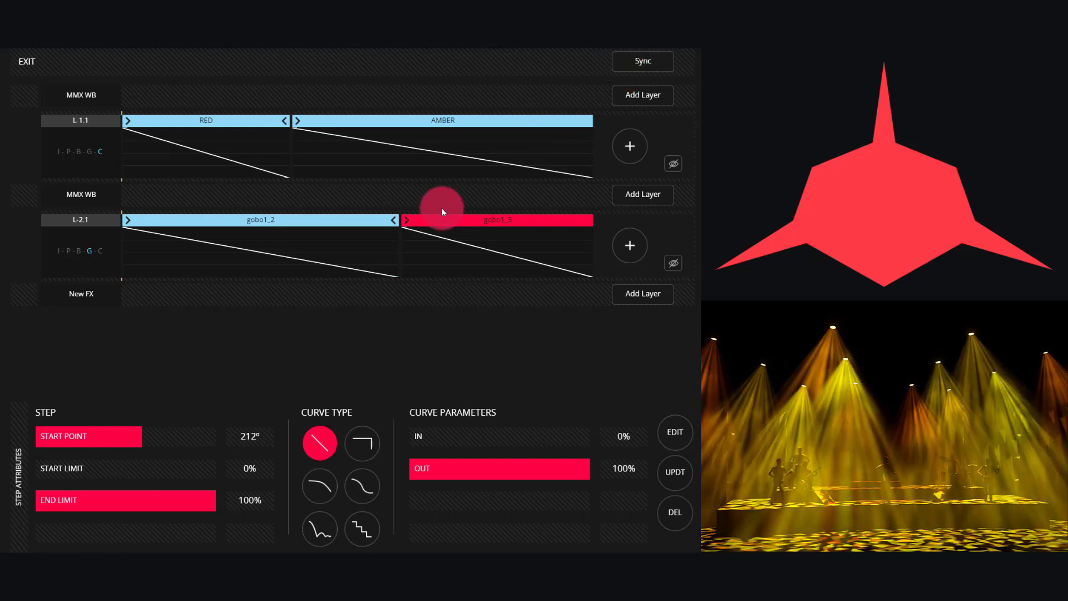
Move the gobo1_3 step's start point to 203° and sync the effects again
drag(401, 220, 388, 222)
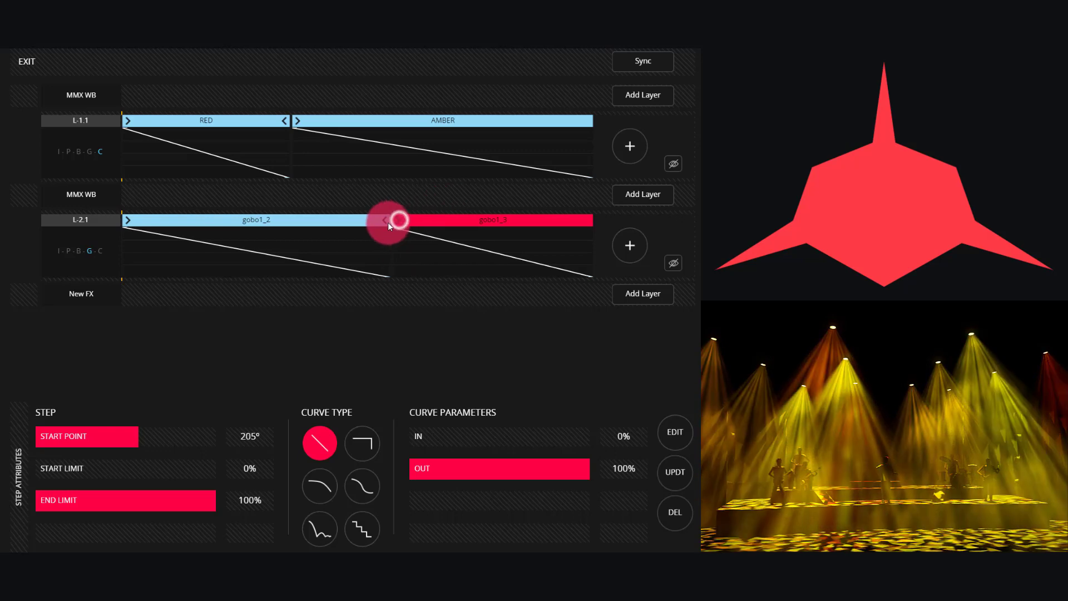
click(558, 226)
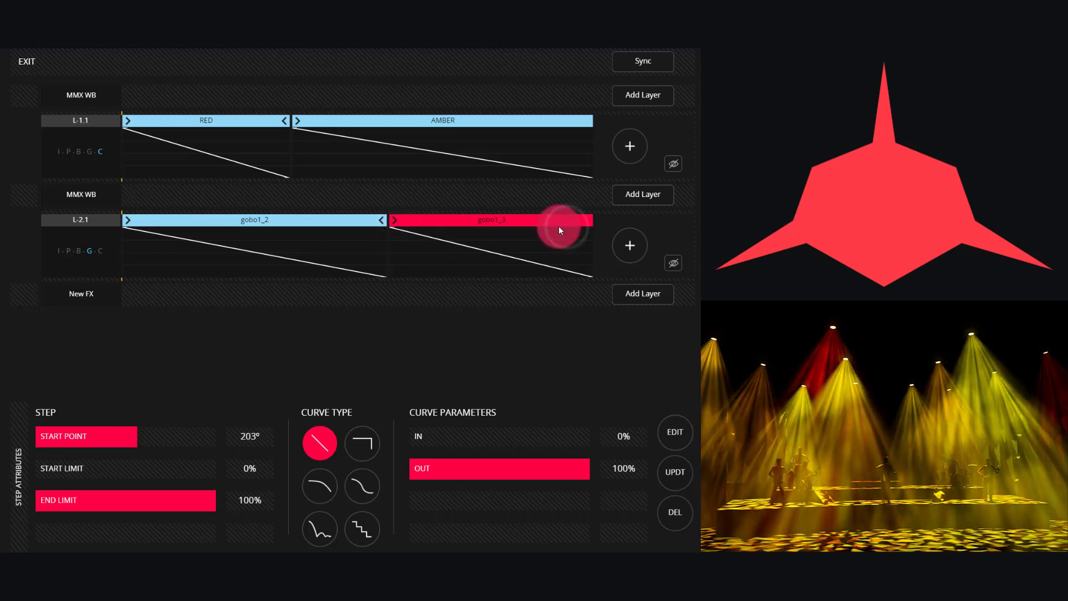
click(618, 64)
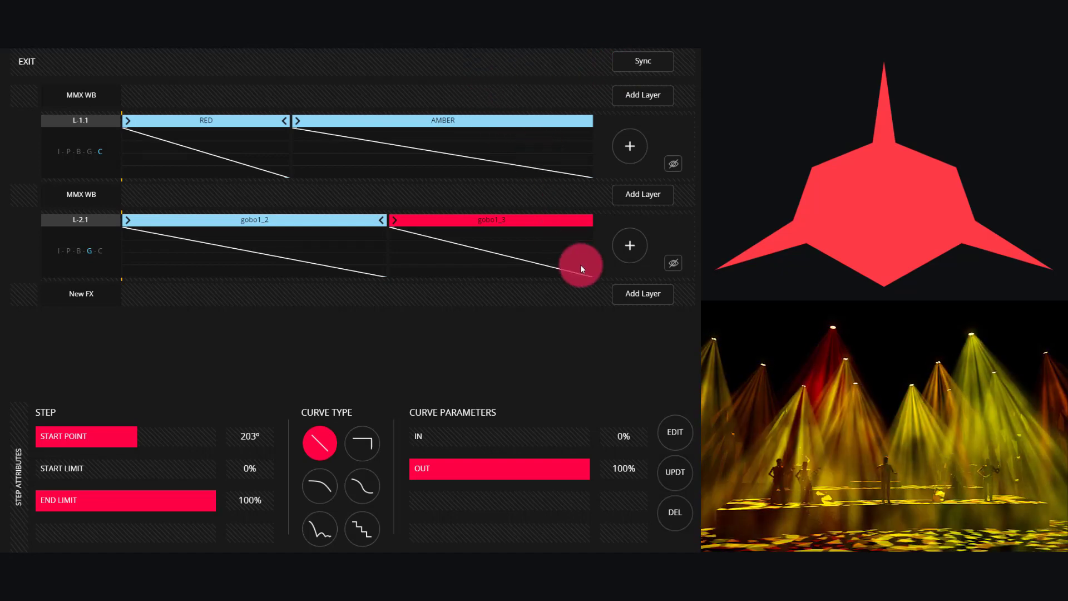
Switch layers L-1.1 and L-2.1 off and on in turn, and view the FX attributes of both MMX WB effects
click(679, 165)
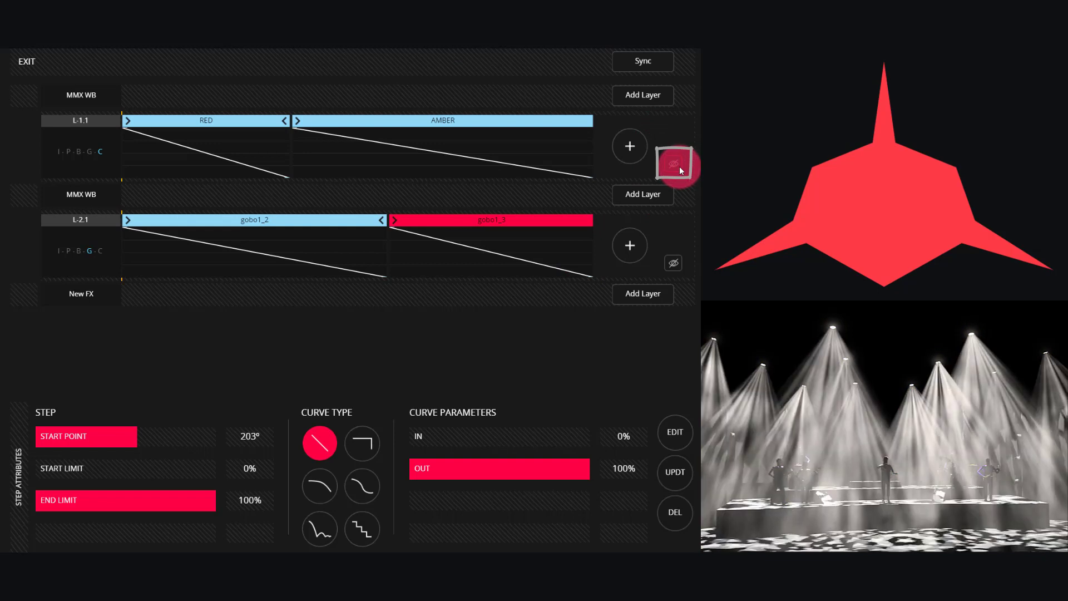
click(679, 167)
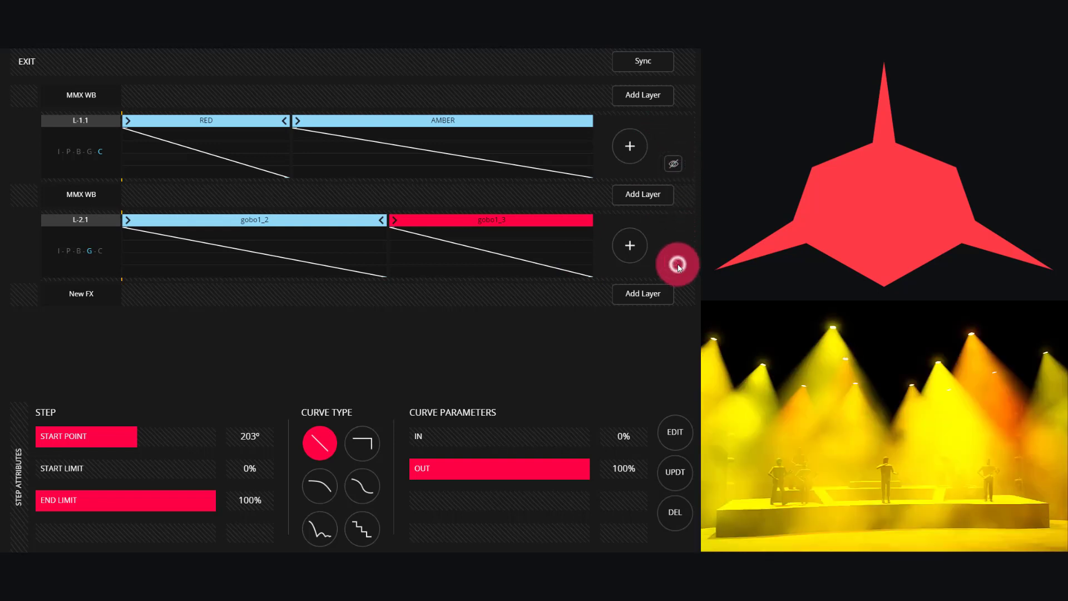
click(678, 264)
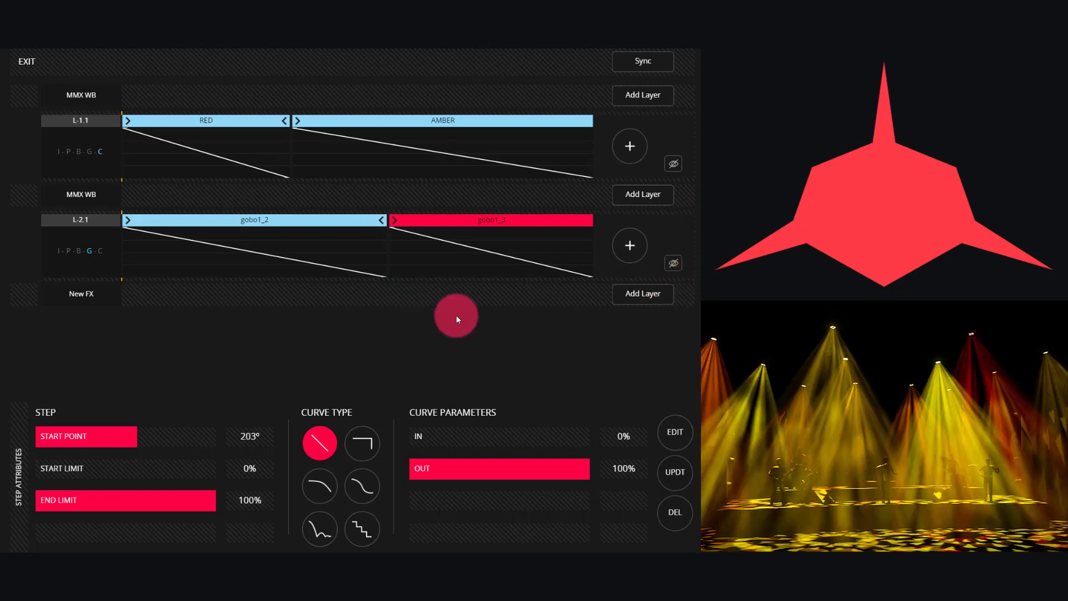
click(111, 197)
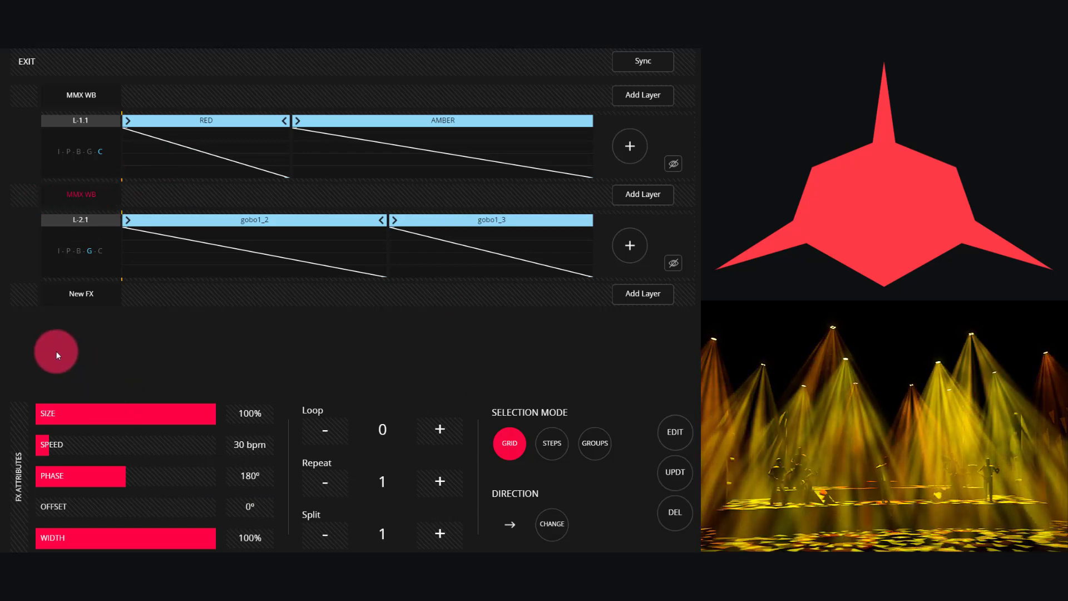
click(59, 90)
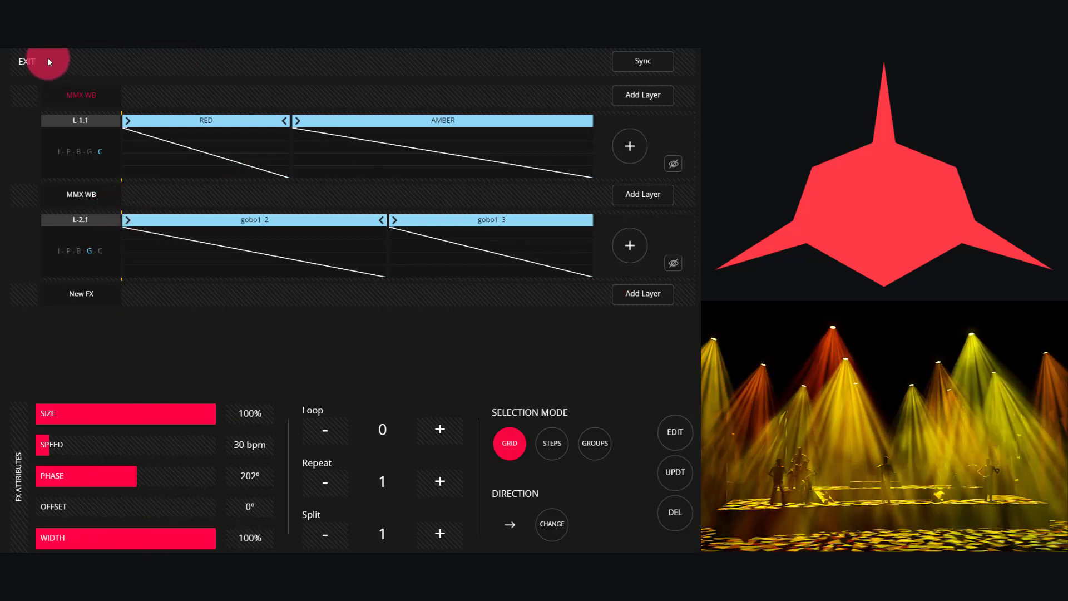
Exit the FX editor, clear the current values, and light up the AledaWK20 group with Find
click(31, 62)
click(491, 408)
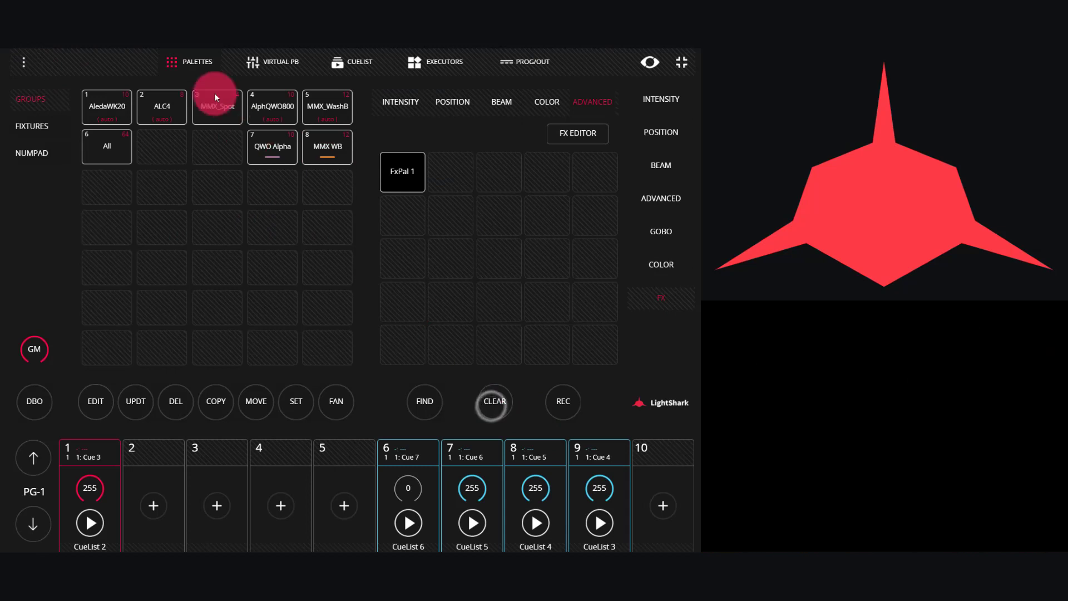
click(107, 105)
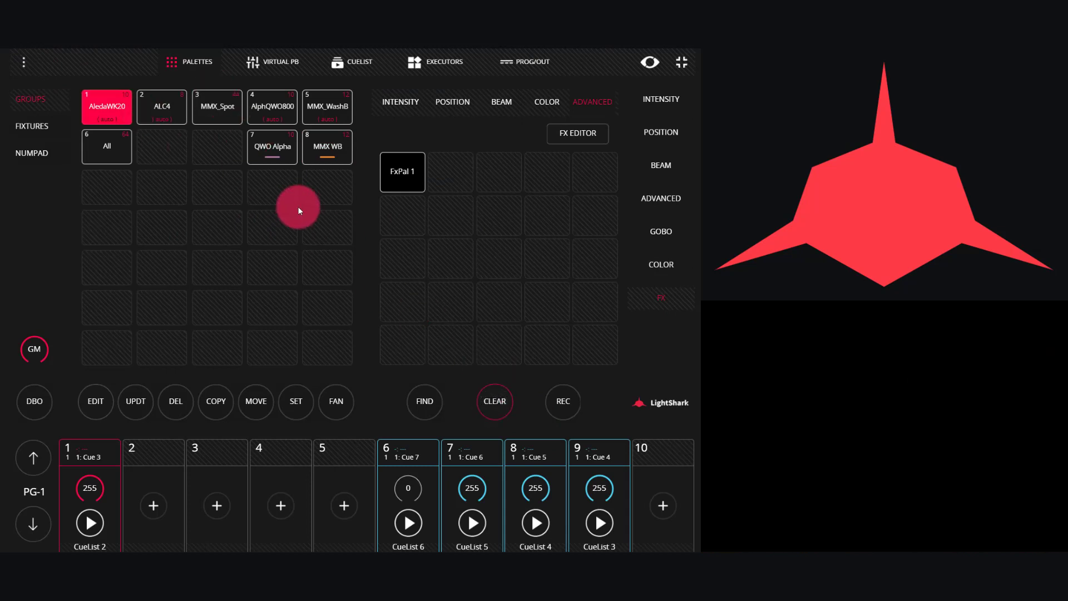
click(430, 405)
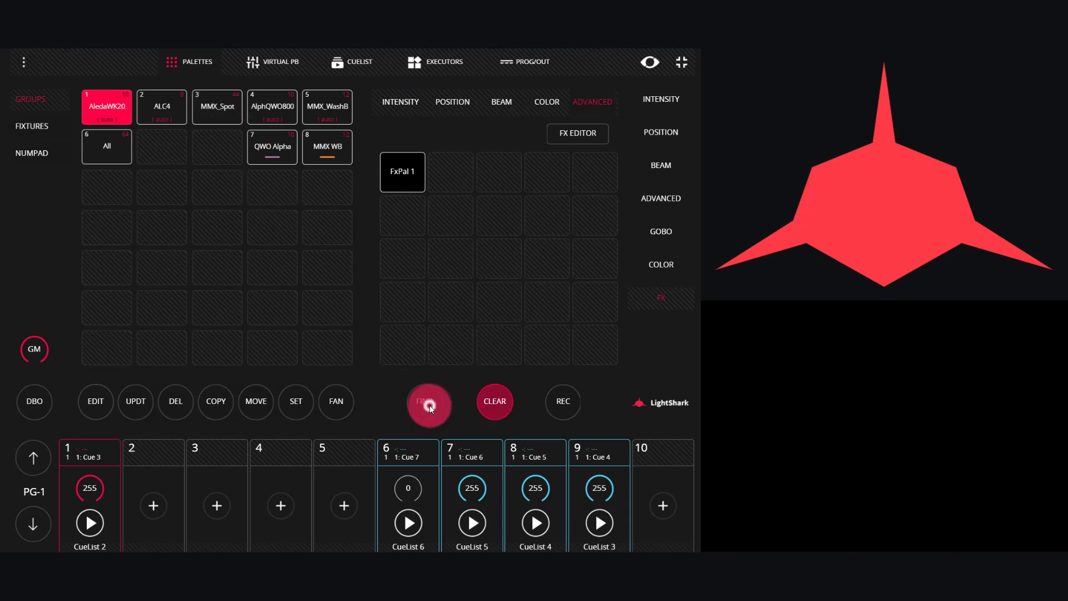
Add a new layer for AledaWK20 in the FX editor, with the position steps CYC and Backlight
click(564, 122)
click(651, 96)
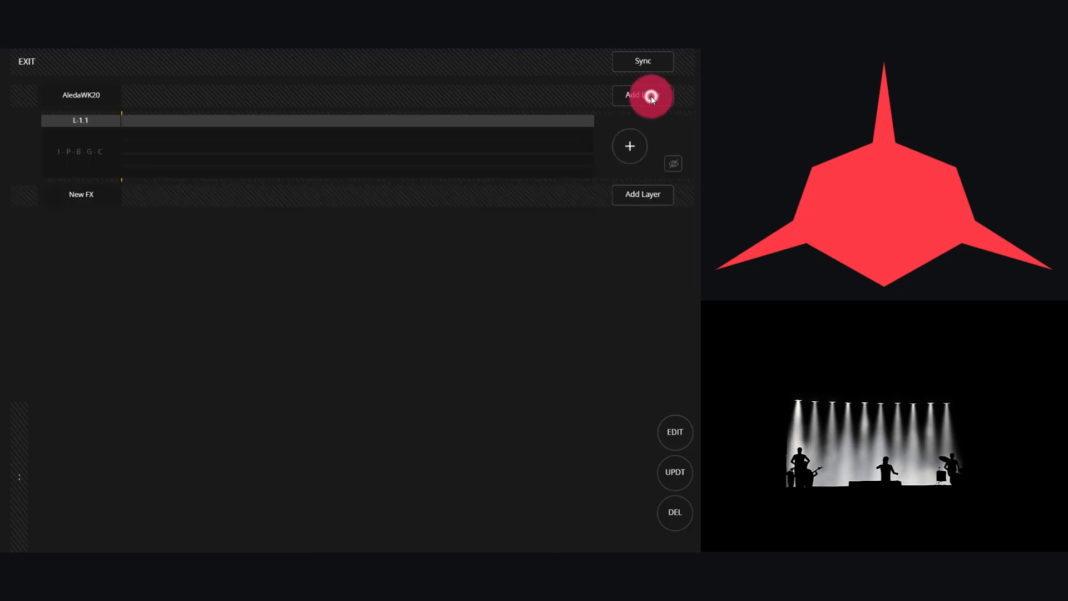
click(627, 149)
click(124, 101)
click(46, 119)
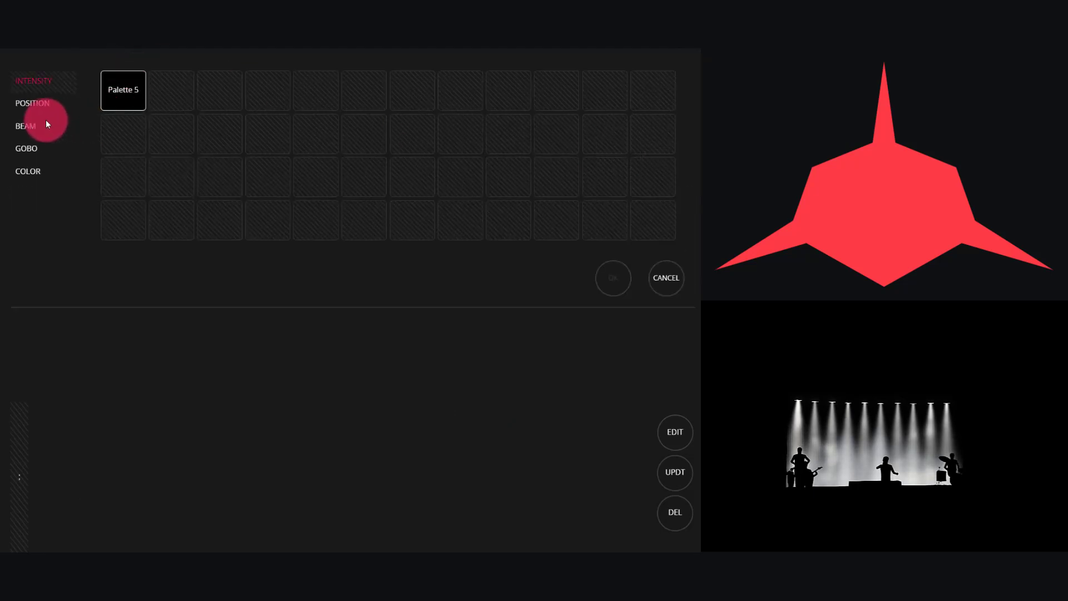
click(140, 89)
click(124, 92)
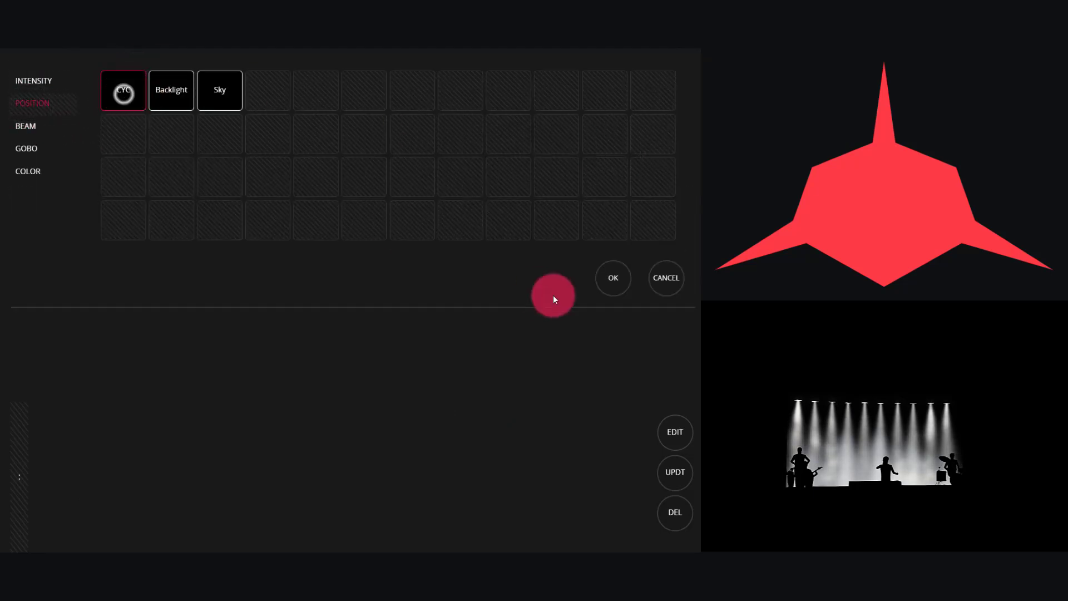
click(620, 283)
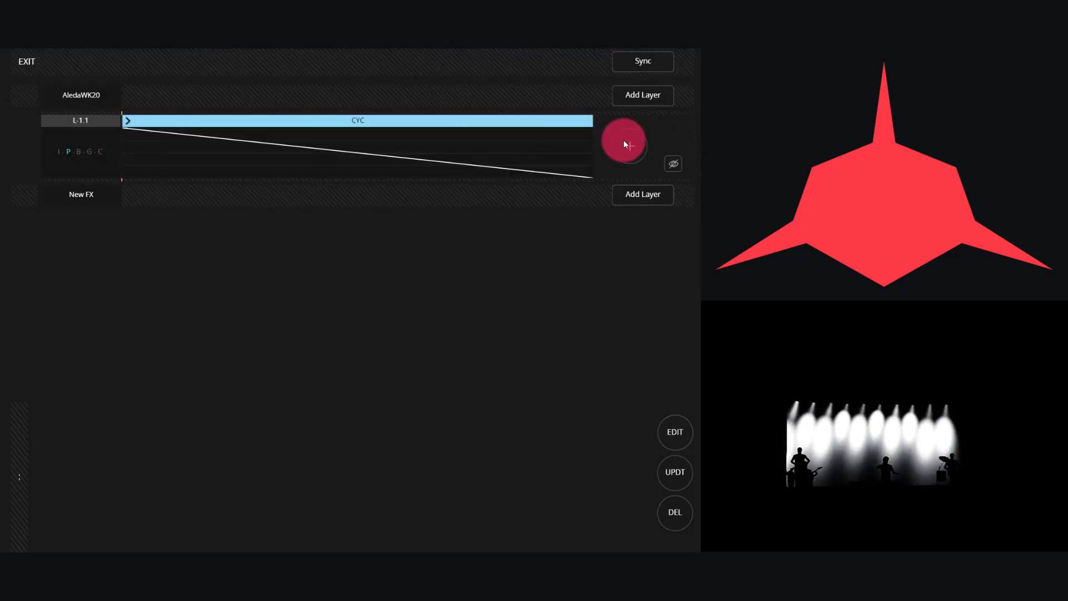
click(617, 141)
click(171, 92)
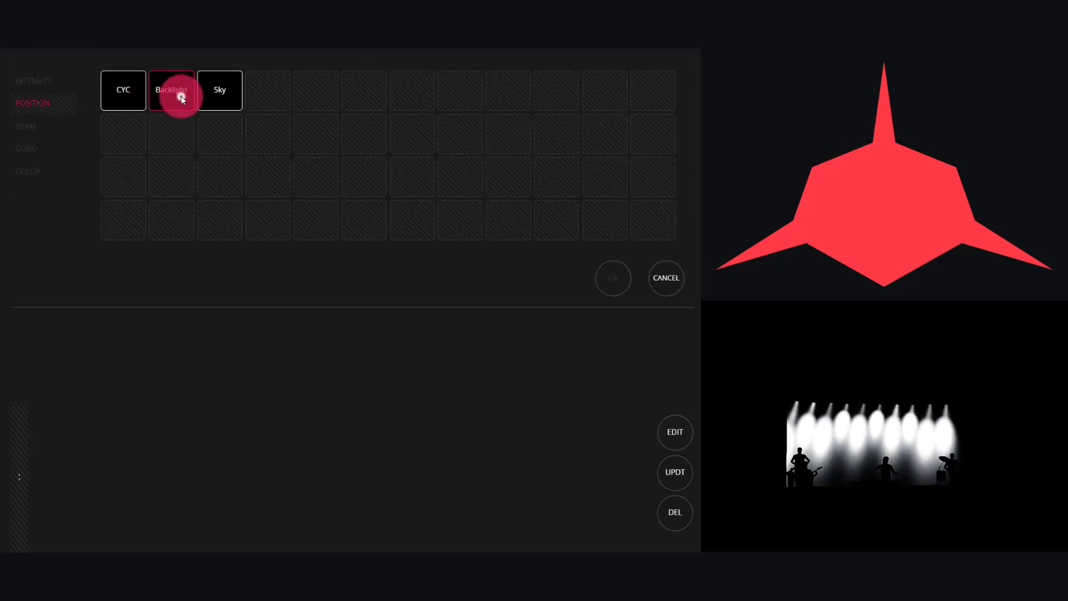
click(612, 279)
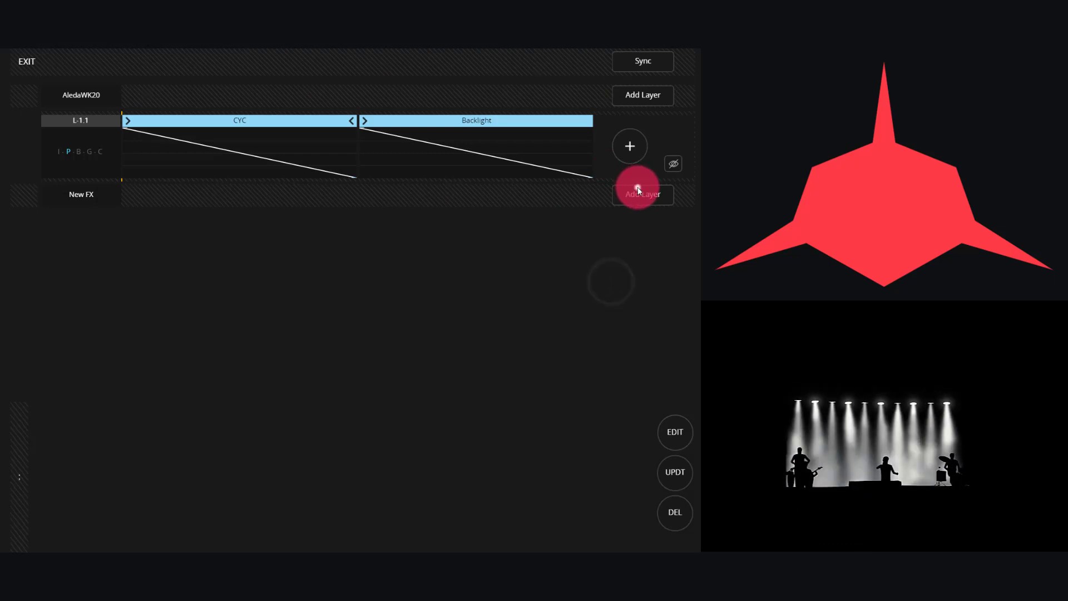
Create a second AledaWK20 effect with a layer holding the color steps RED and BLUE
click(638, 190)
click(624, 245)
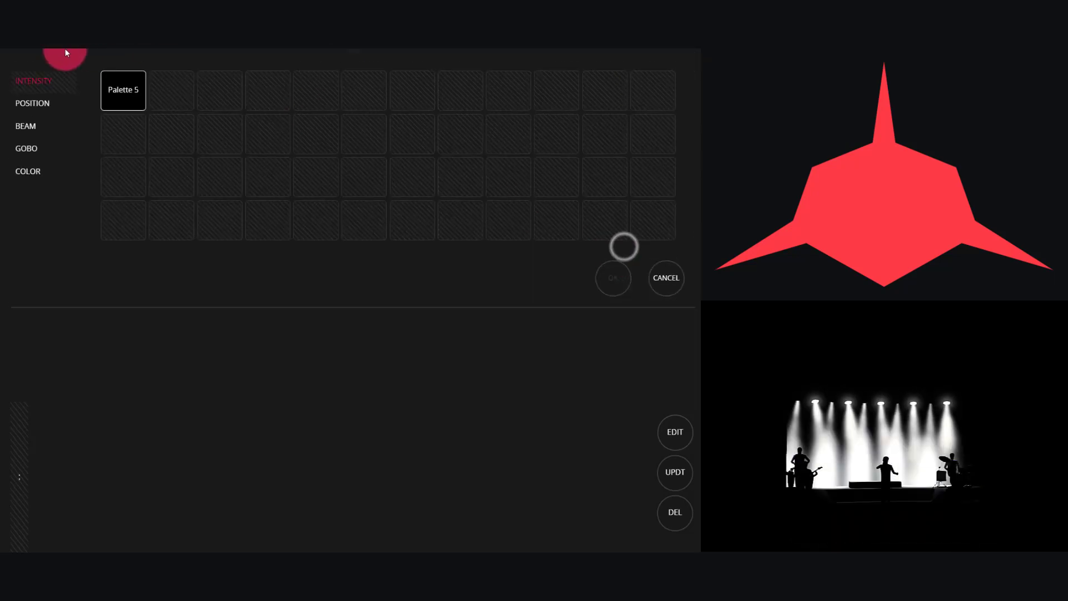
click(41, 170)
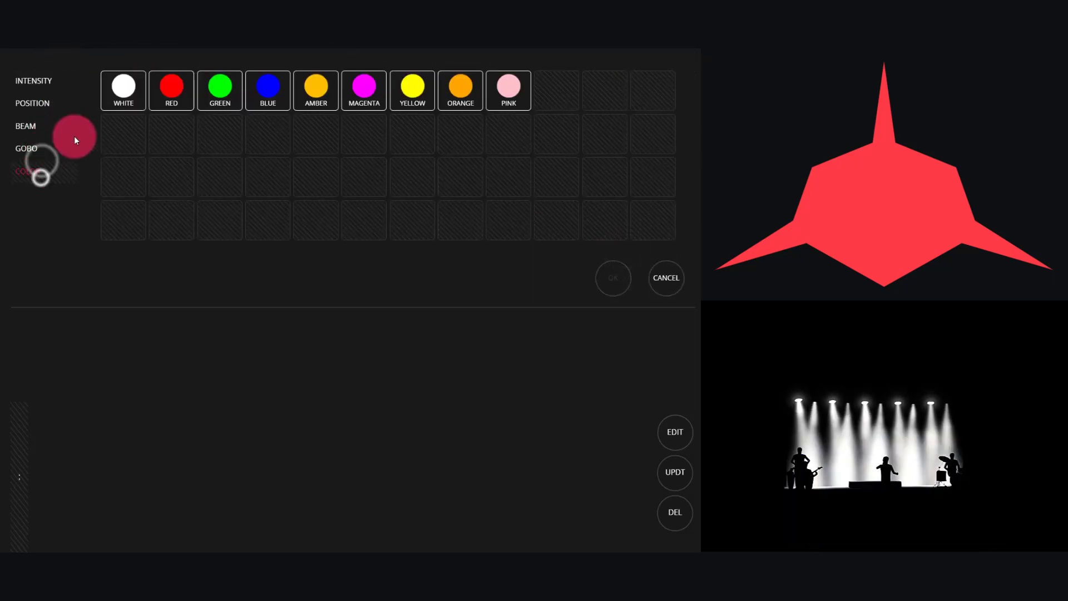
click(190, 99)
click(612, 279)
click(635, 243)
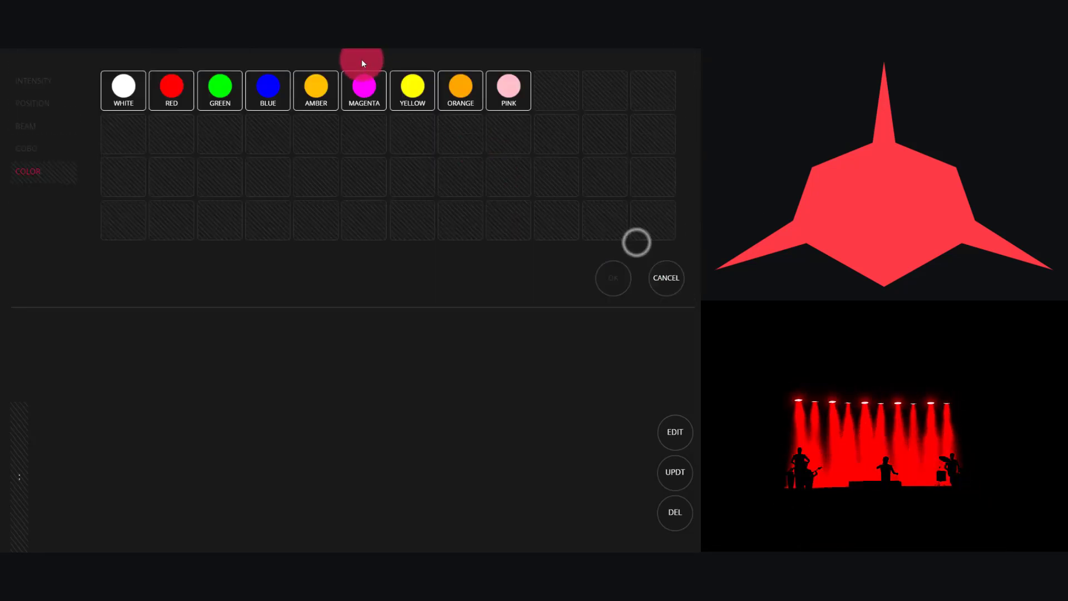
click(275, 96)
click(601, 281)
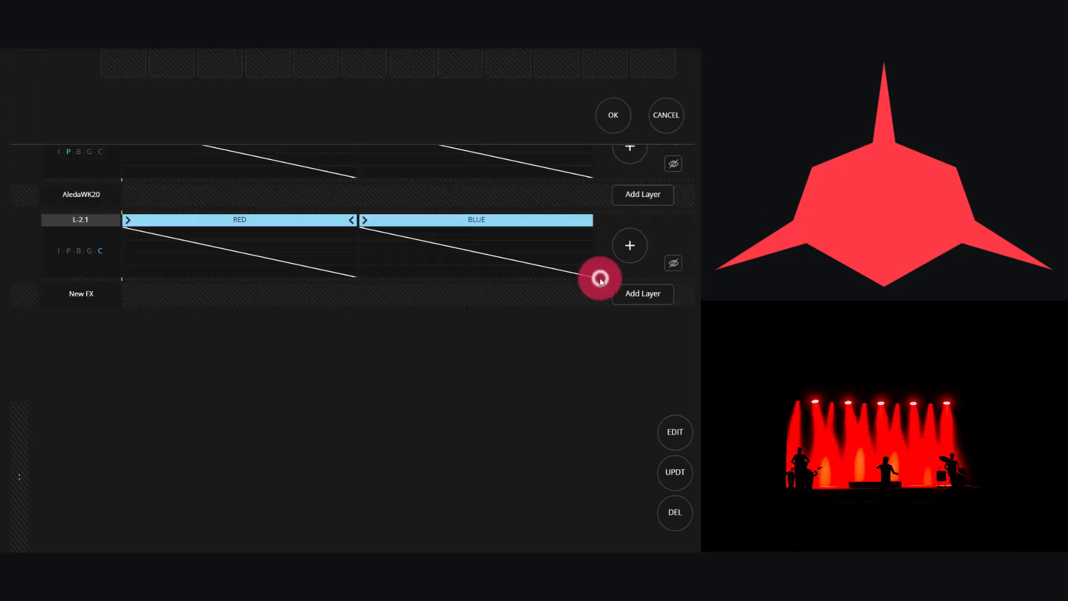
click(632, 245)
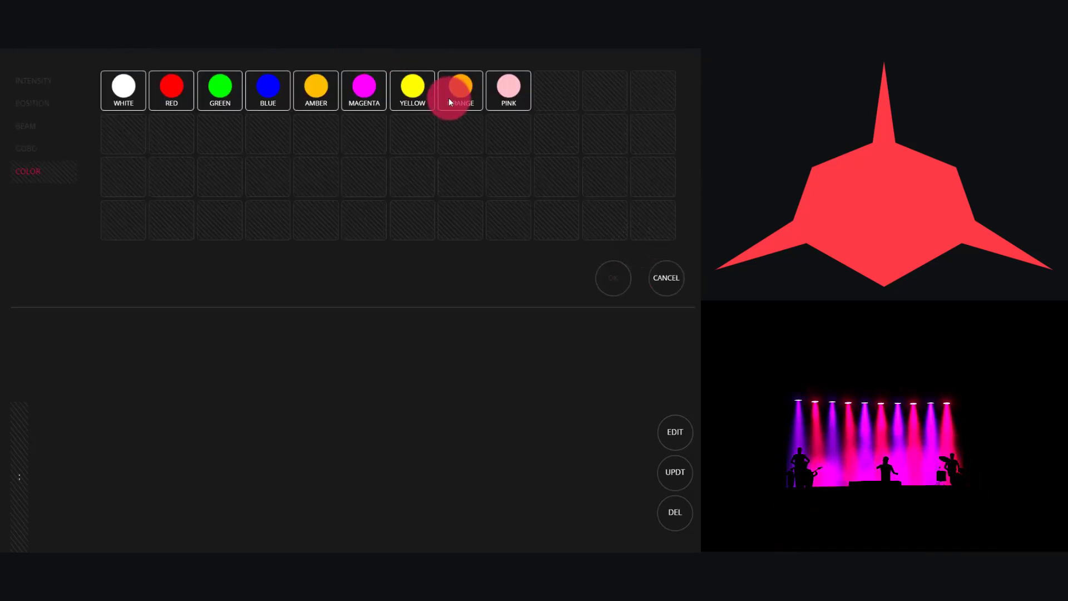
click(662, 281)
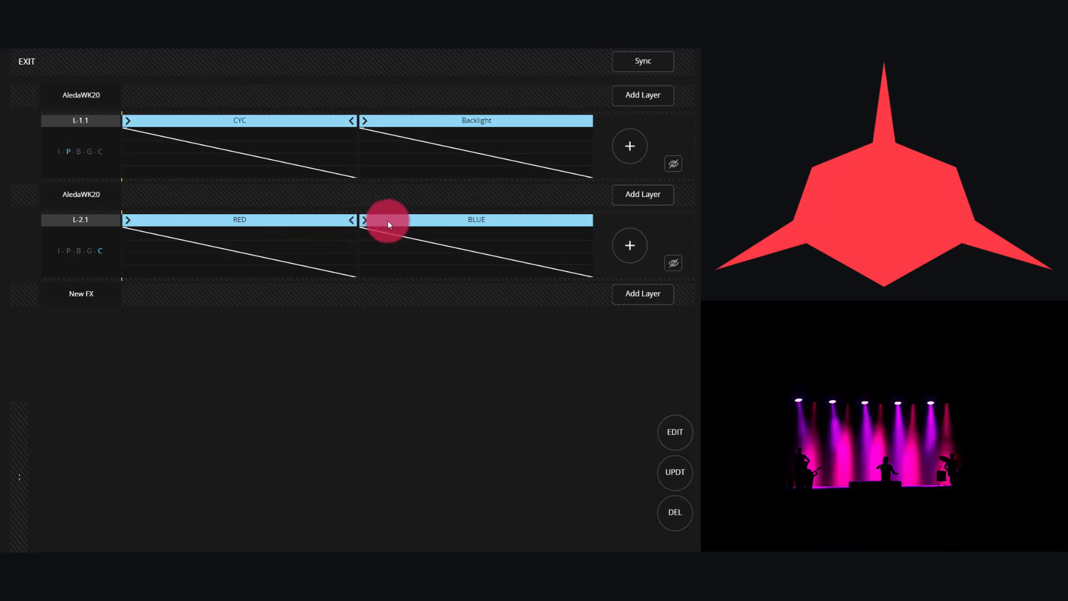
Set Repeat to 2 and Split to 2 for the AledaWK20 color effect
click(98, 194)
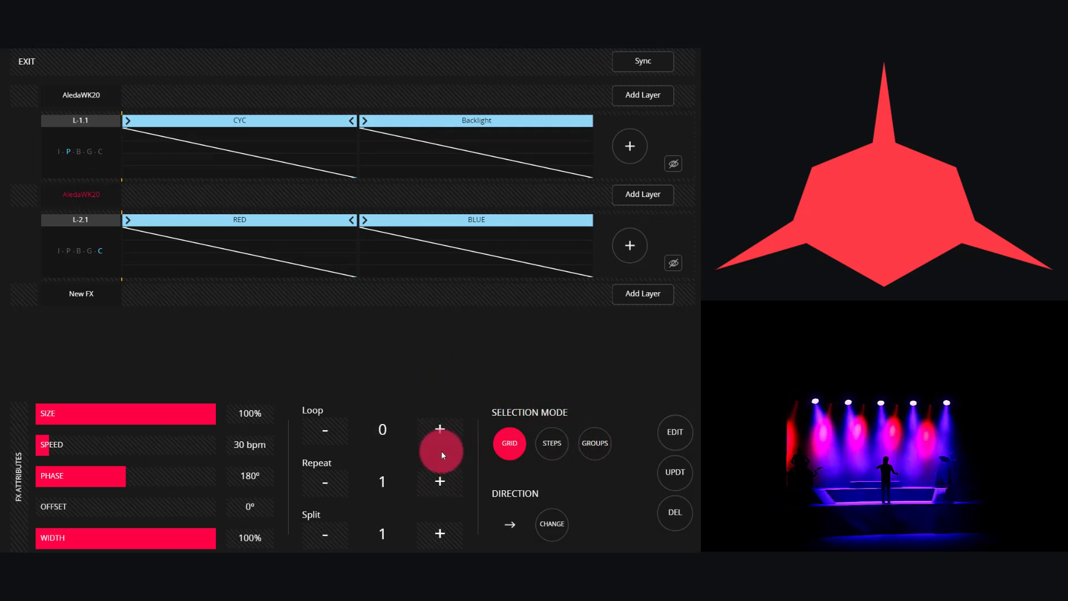
click(438, 476)
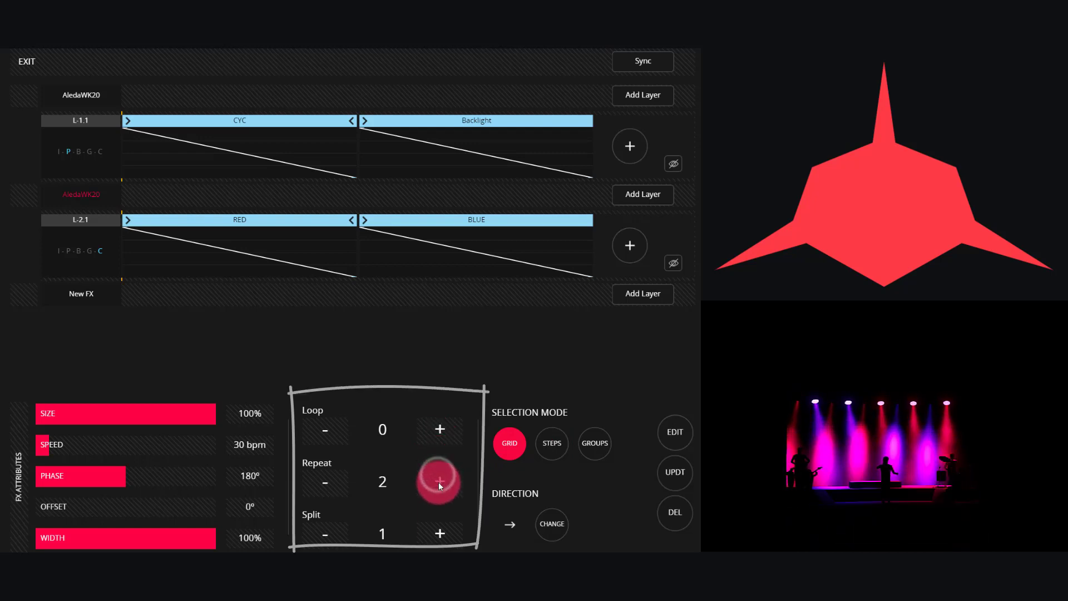
click(439, 483)
click(327, 481)
click(439, 535)
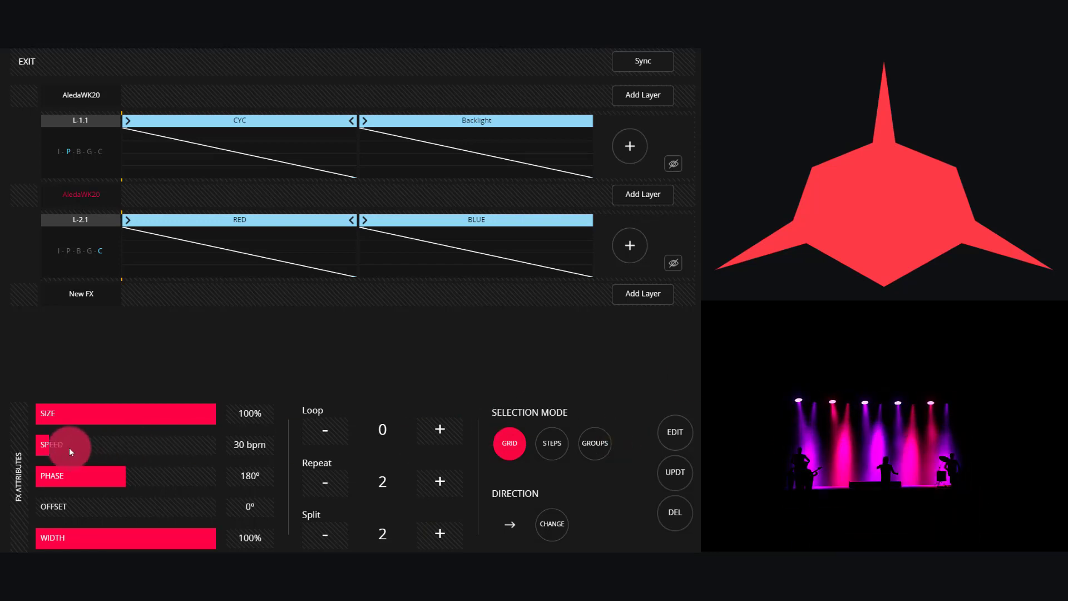
Give the CYC step a snap curve and the Backlight step an S-shaped curve with 86% strength
click(89, 95)
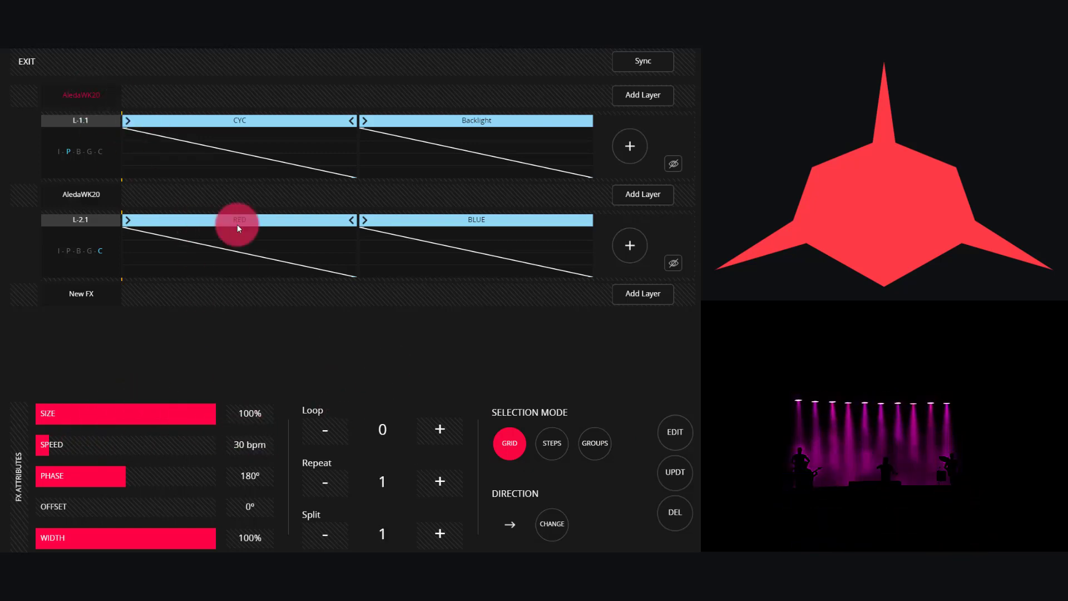
click(197, 120)
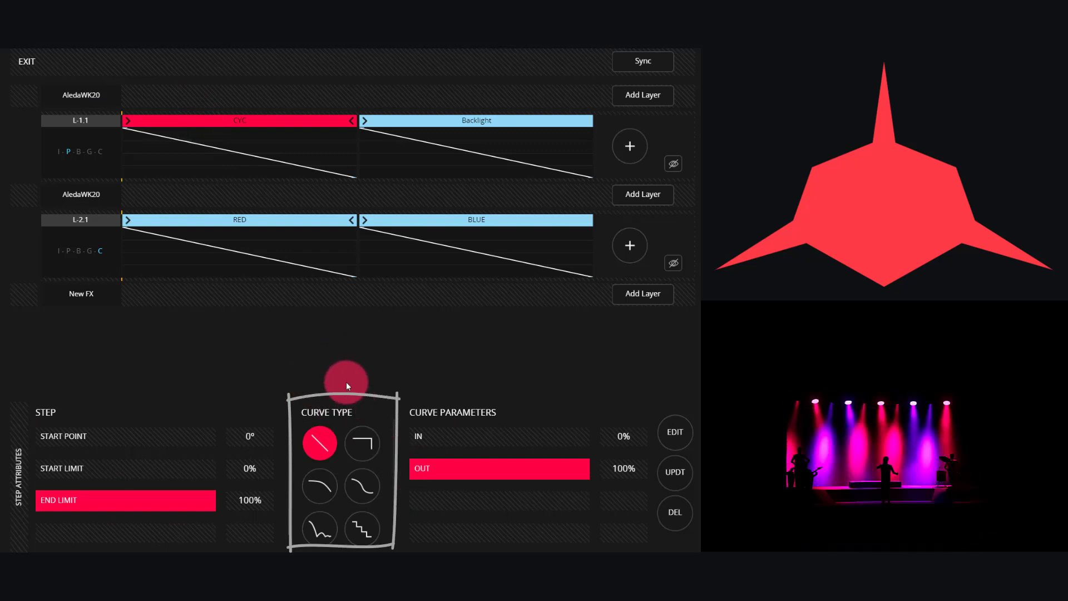
click(359, 440)
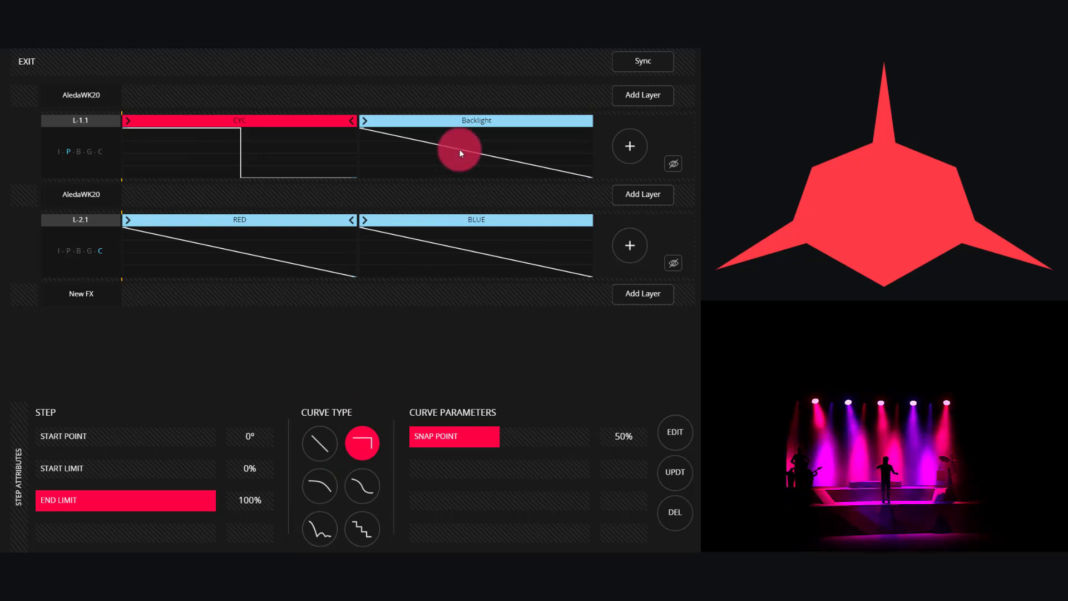
click(456, 122)
click(364, 485)
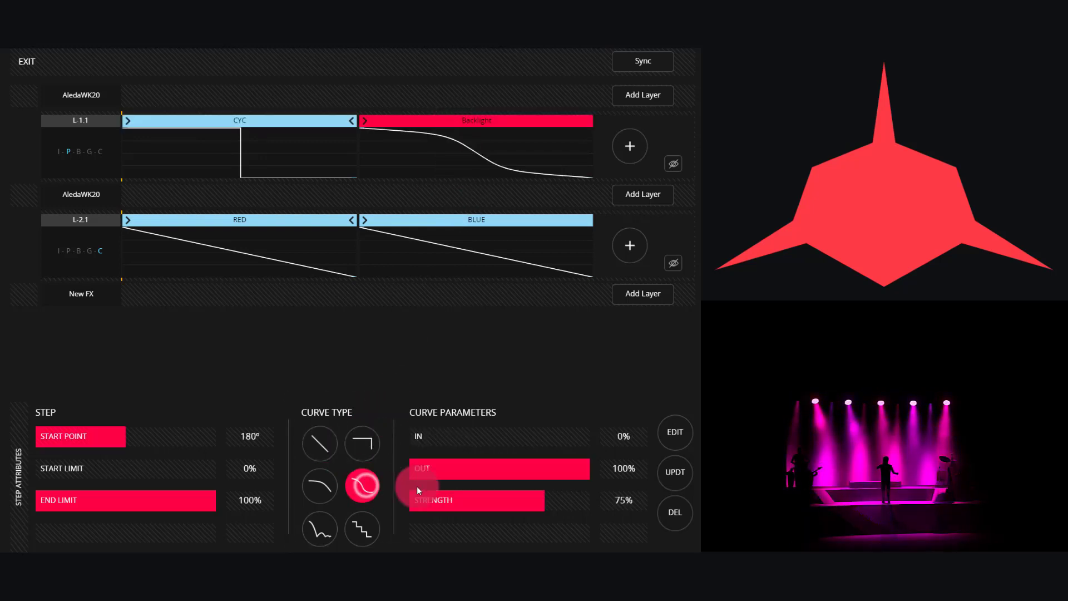
drag(505, 503, 563, 500)
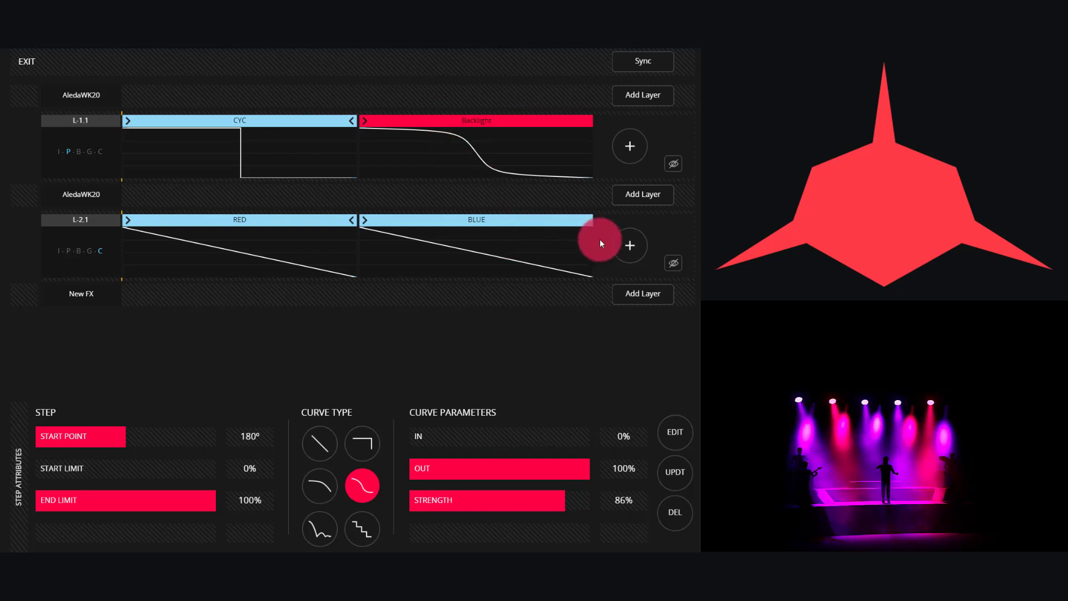
Add an ORANGE color step after BLUE on layer L-2.1 and sync the effects
click(627, 245)
click(457, 96)
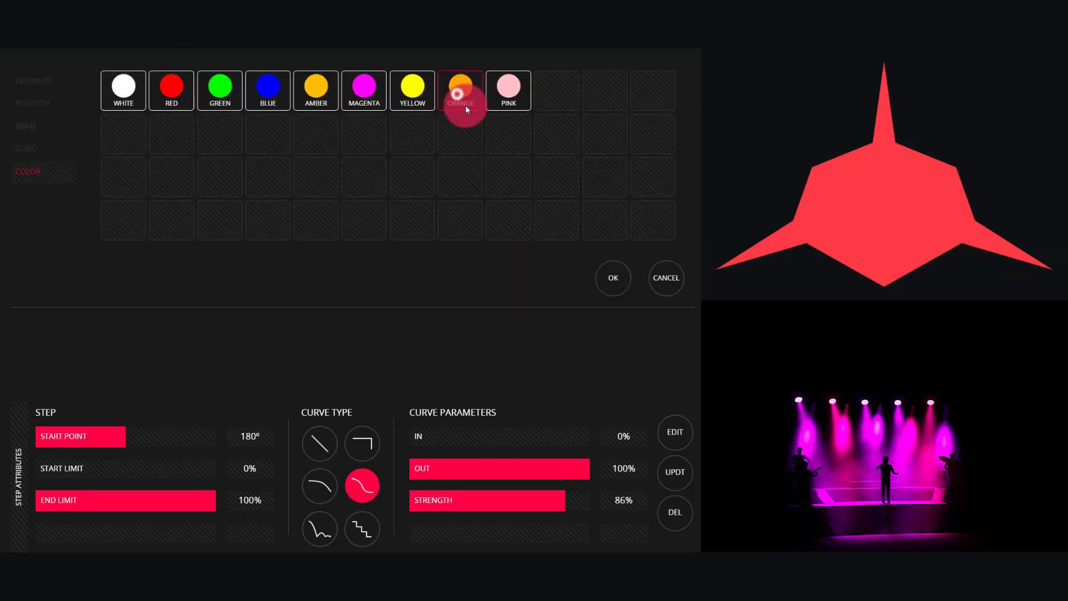
click(610, 284)
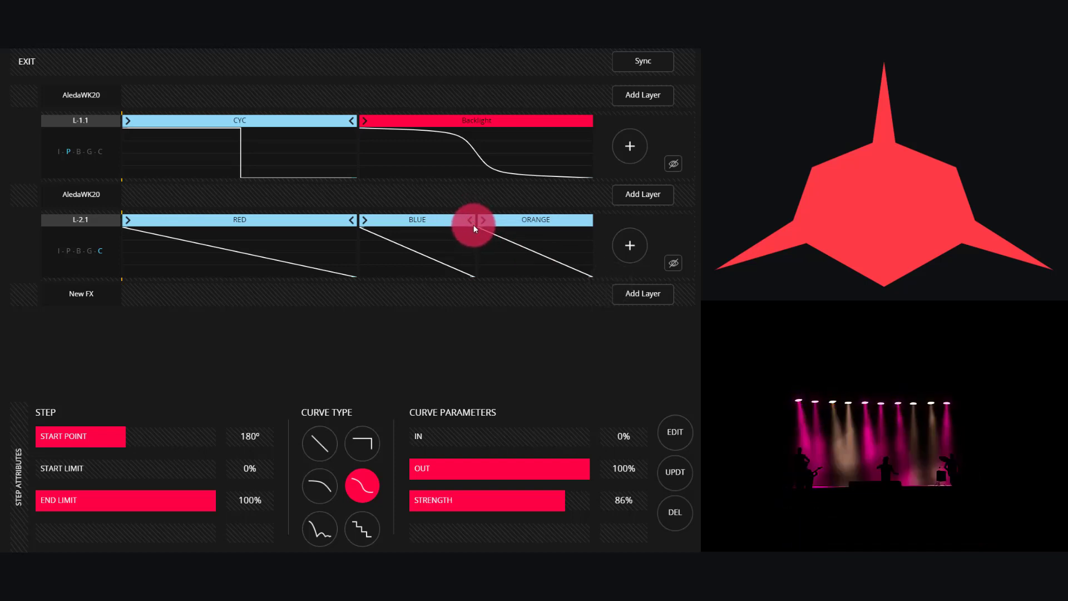
mouse_move(355, 220)
mouse_down()
mouse_move(236, 224)
mouse_move(358, 233)
mouse_up()
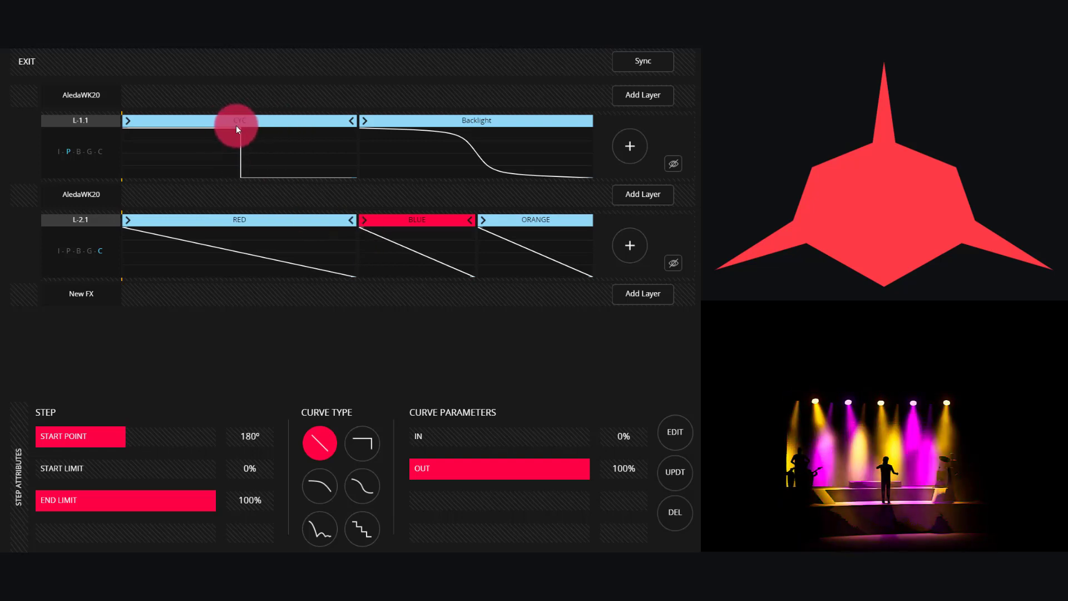
click(449, 127)
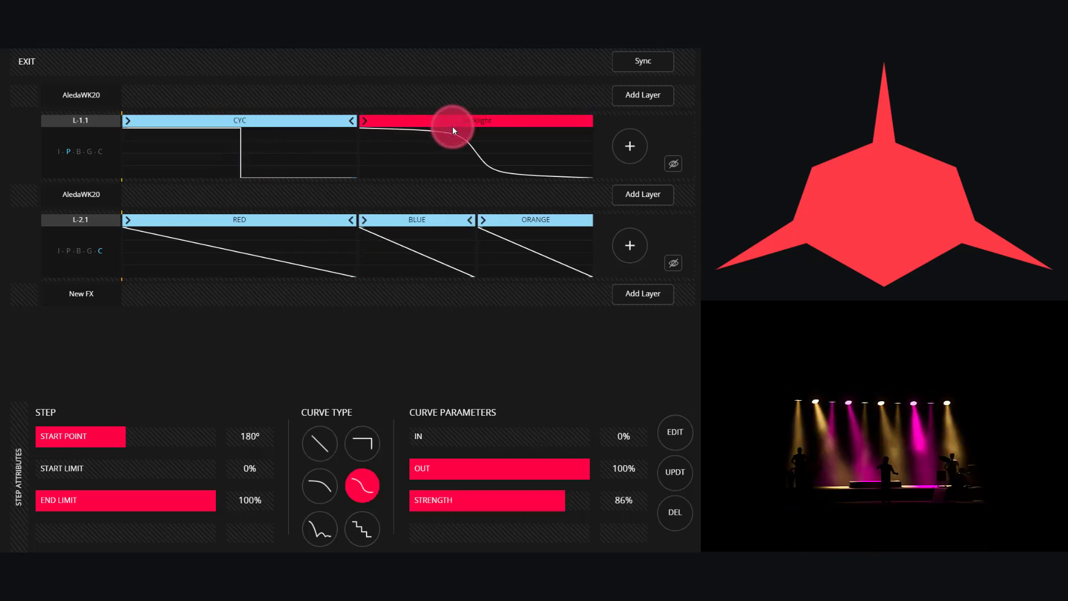
click(642, 65)
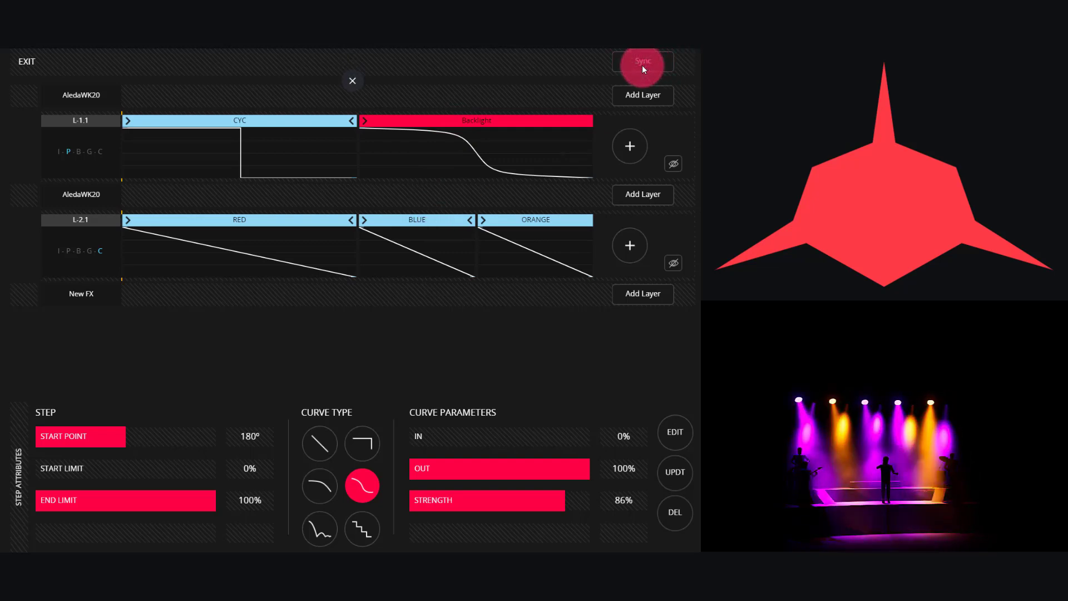